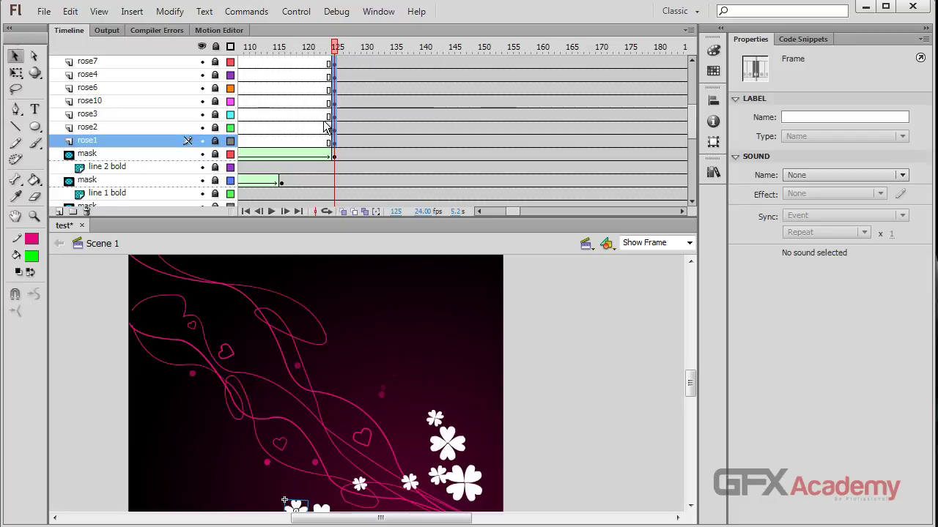
Unhide the rose layers from rose8 up to rose16 so their flowers show on the stage
{"action": "scroll", "coordinate": [326, 127], "scroll_direction": "down", "scroll_amount": 1}
{"action": "left_click_drag", "start_coordinate": [691, 377], "coordinate": [693, 392]}
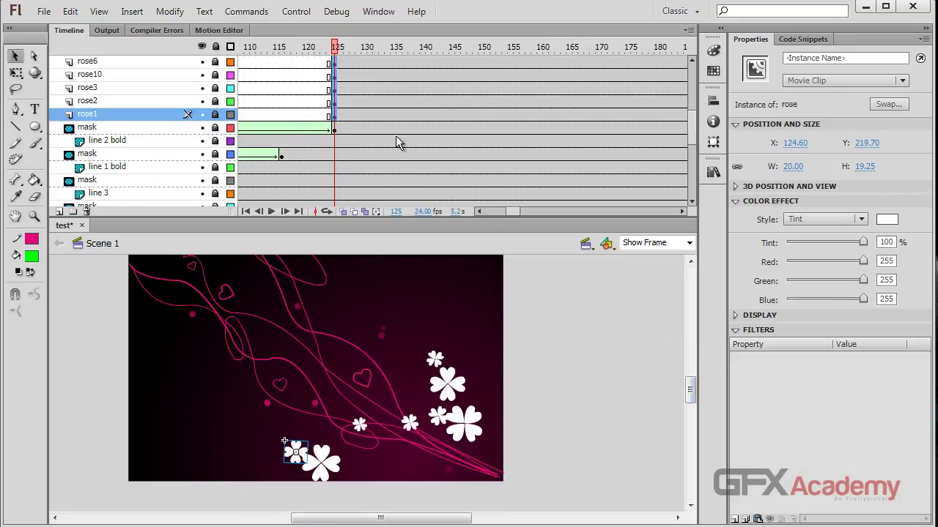
{"action": "scroll", "coordinate": [366, 111], "scroll_direction": "up", "scroll_amount": 3}
{"action": "scroll", "coordinate": [359, 116], "scroll_direction": "up", "scroll_amount": 4}
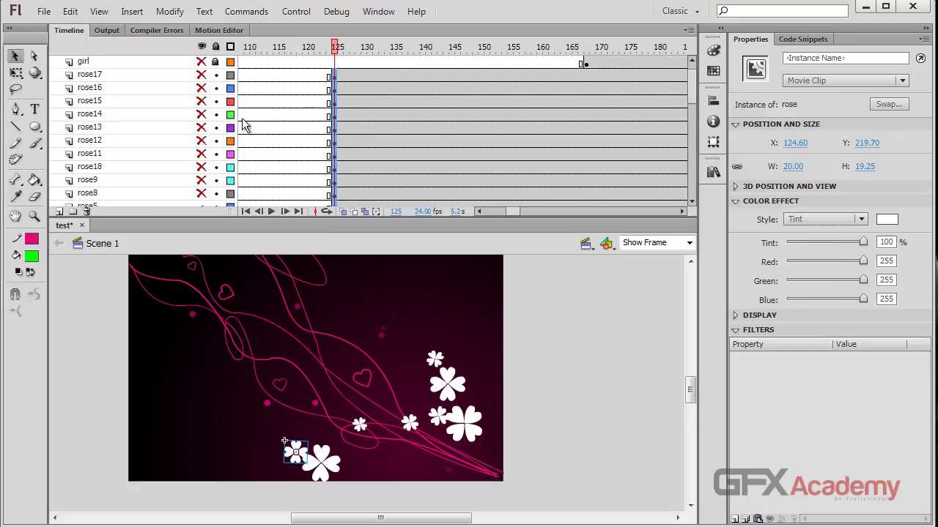
{"action": "left_click_drag", "start_coordinate": [204, 197], "coordinate": [203, 74]}
{"action": "scroll", "coordinate": [389, 174], "scroll_direction": "down", "scroll_amount": 2}
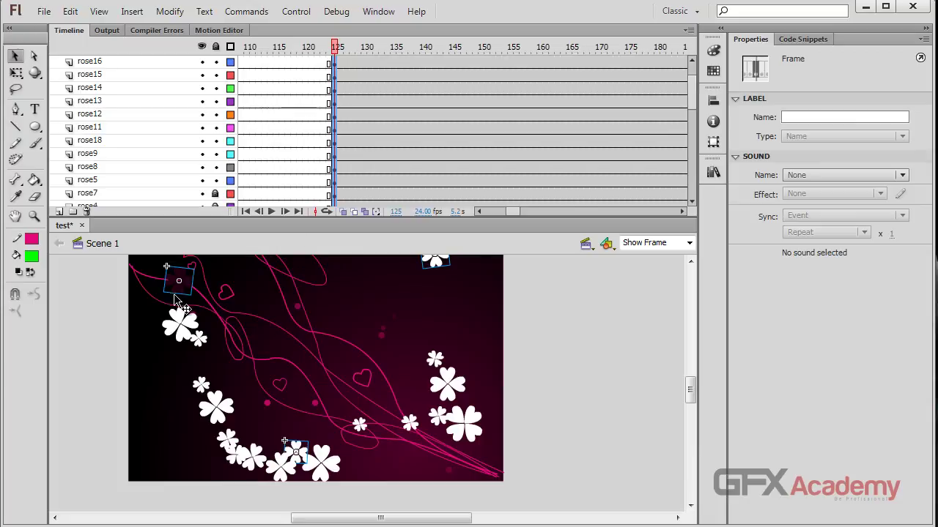
Identify the layer of the dark flower near the upper left of the artwork and move that rose14 layer directly above the girl layer
{"action": "left_click", "coordinate": [589, 311]}
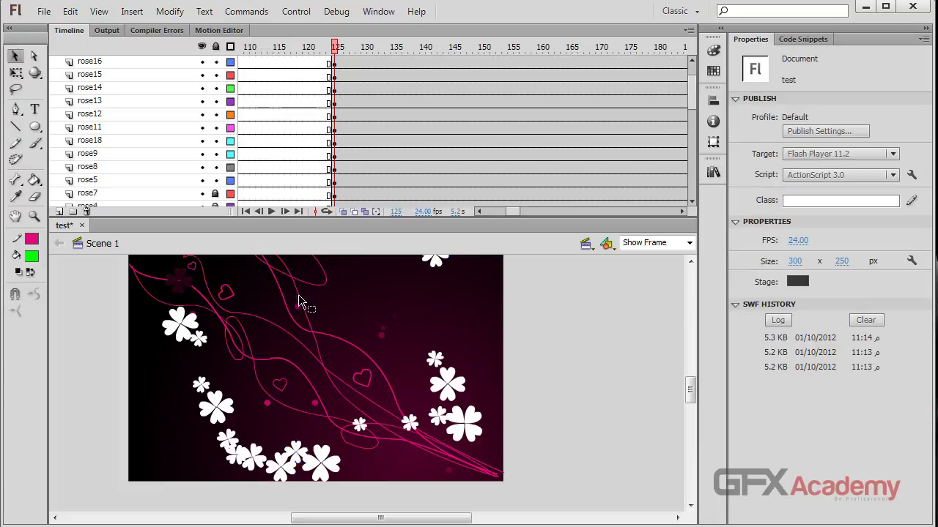
{"action": "left_click", "coordinate": [184, 278]}
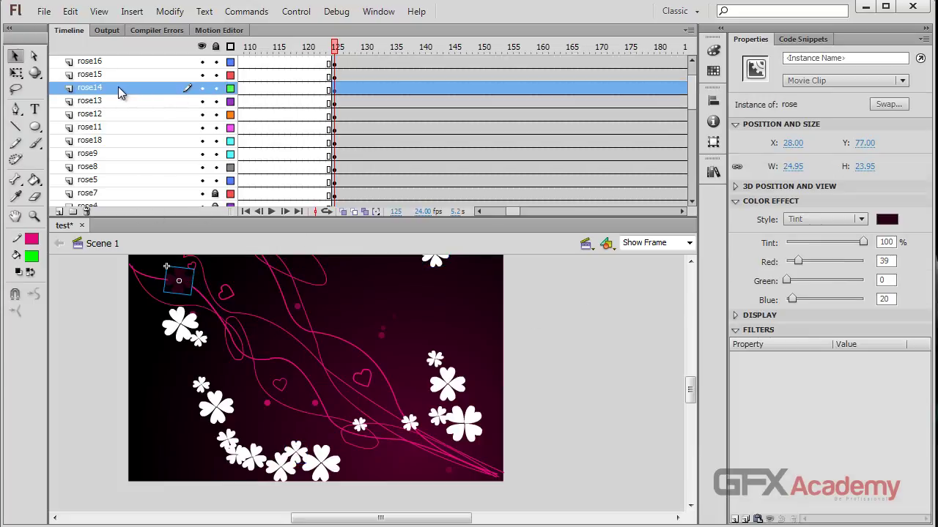
{"action": "scroll", "coordinate": [94, 134], "scroll_direction": "up", "scroll_amount": 3}
{"action": "left_click_drag", "start_coordinate": [111, 132], "coordinate": [96, 73]}
{"action": "scroll", "coordinate": [310, 117], "scroll_direction": "down", "scroll_amount": 3}
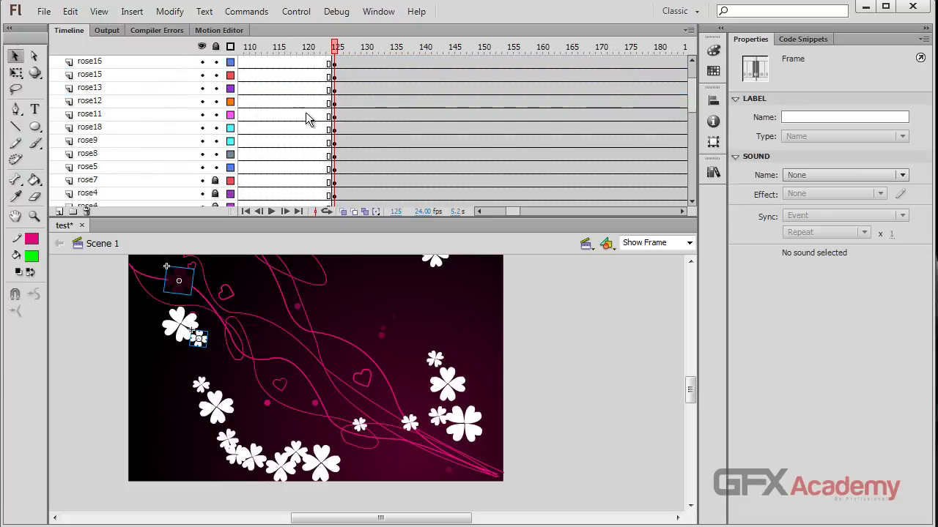
{"action": "scroll", "coordinate": [318, 175], "scroll_direction": "down", "scroll_amount": 2}
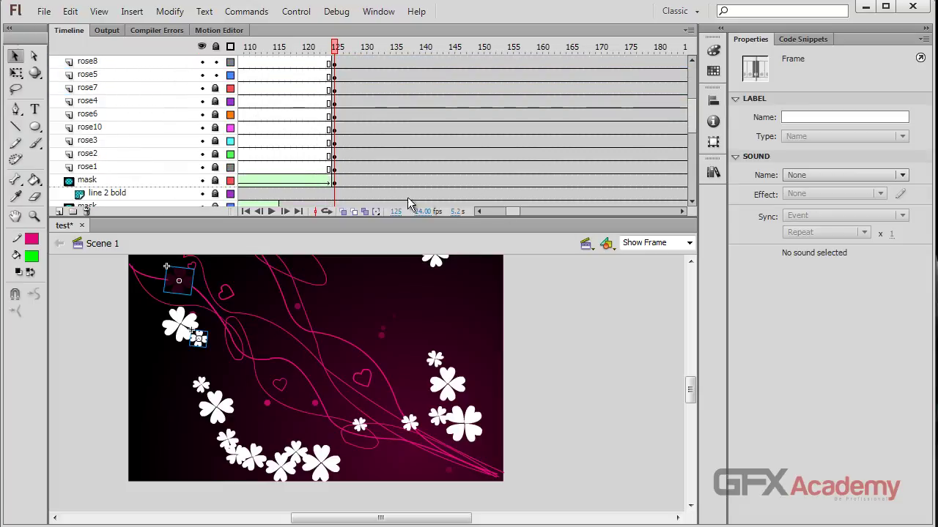
Toggle the visibility of the rose1 layer to identify which flower it holds
{"action": "left_click", "coordinate": [152, 168]}
{"action": "left_click", "coordinate": [334, 168]}
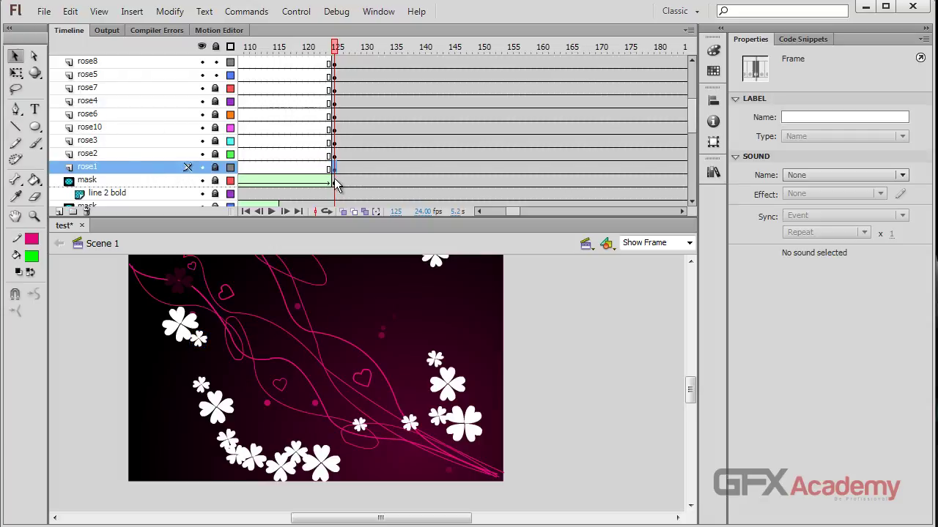
{"action": "left_click", "coordinate": [202, 168]}
{"action": "left_click", "coordinate": [203, 168]}
{"action": "left_click", "coordinate": [203, 168]}
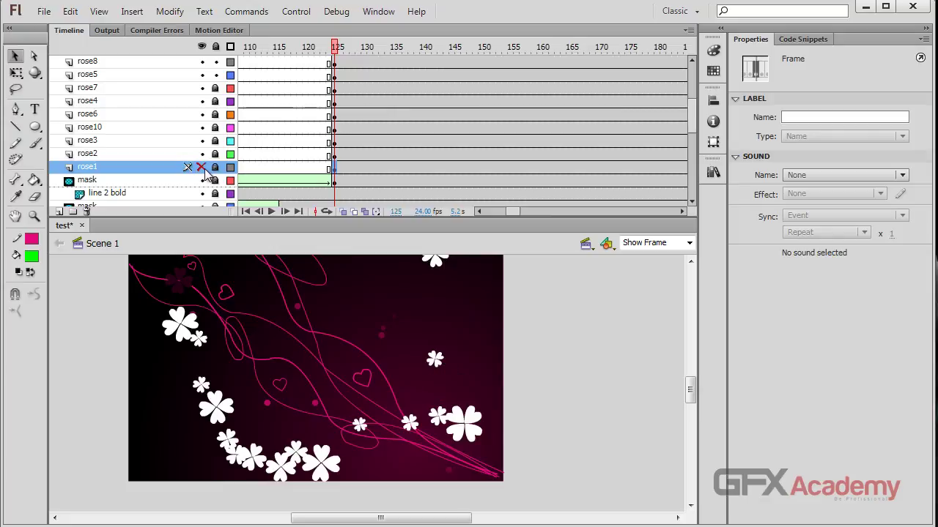
{"action": "left_click", "coordinate": [202, 168]}
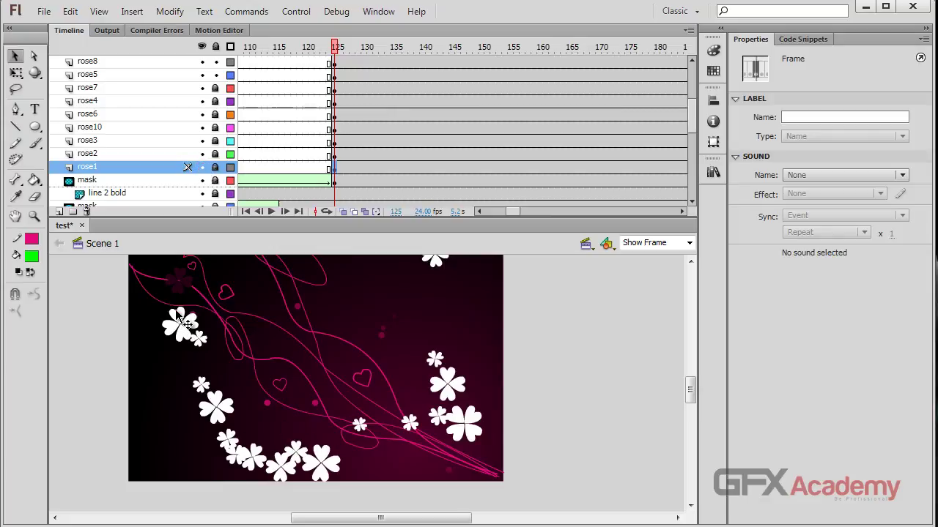
{"action": "left_click", "coordinate": [299, 457]}
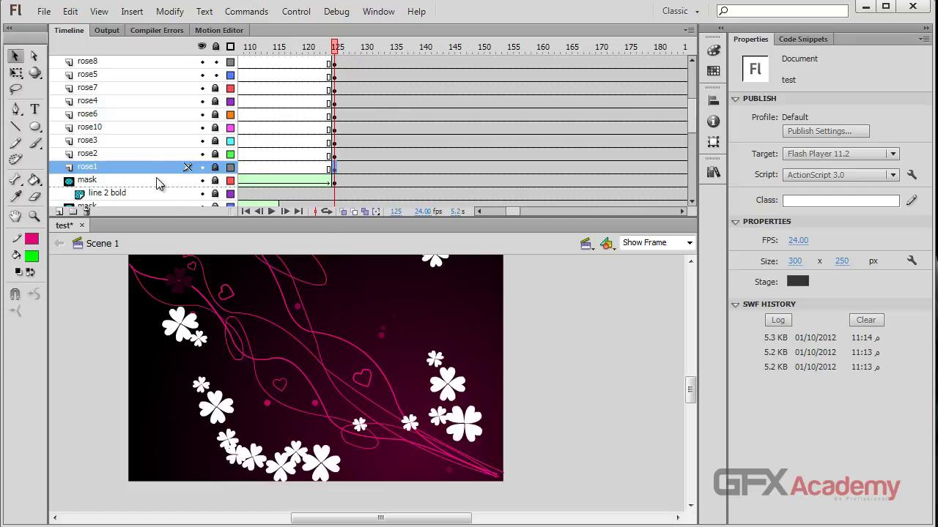
Select the large white flower at the left of the artwork and move its rose15 layer directly below rose1
{"action": "left_click", "coordinate": [179, 328]}
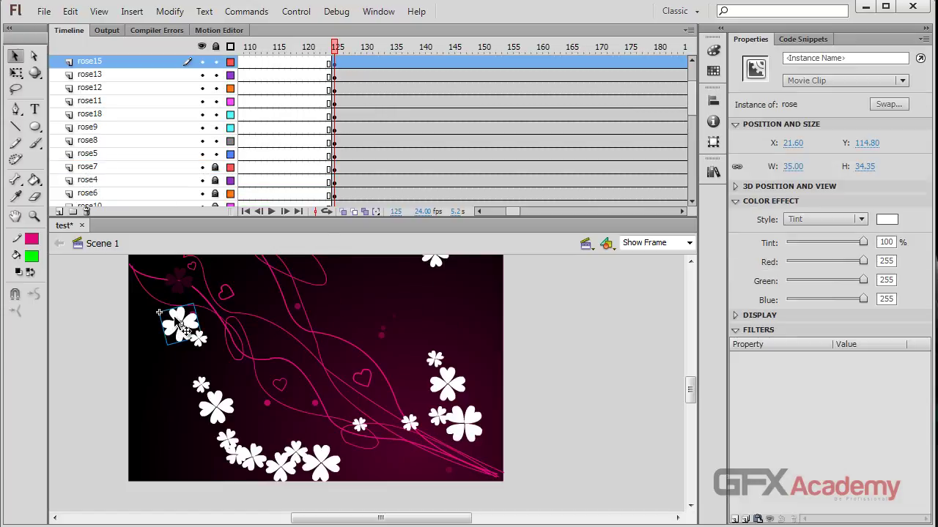
{"action": "left_click_drag", "start_coordinate": [129, 66], "coordinate": [125, 183]}
{"action": "left_click_drag", "start_coordinate": [121, 140], "coordinate": [122, 192]}
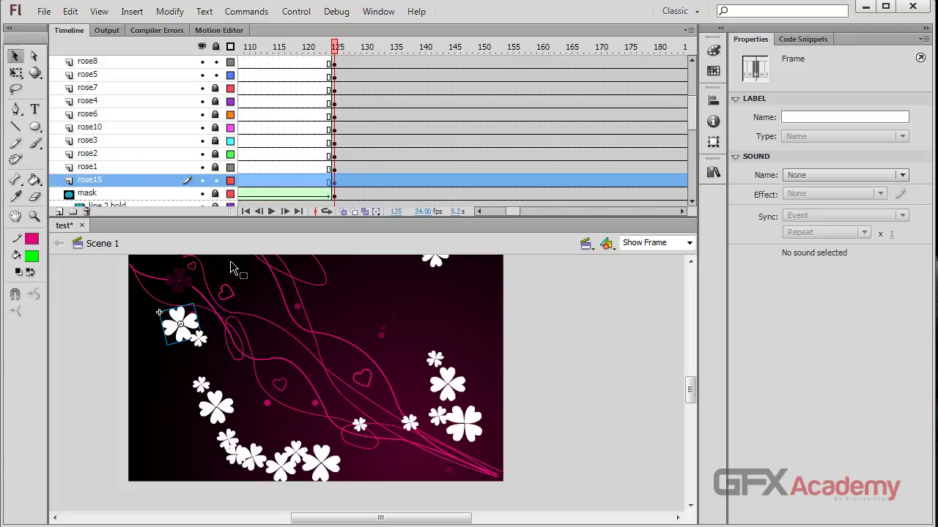
Select the small white flower beside the large left one and move its rose14 layer between rose1 and rose15
{"action": "left_click", "coordinate": [199, 339]}
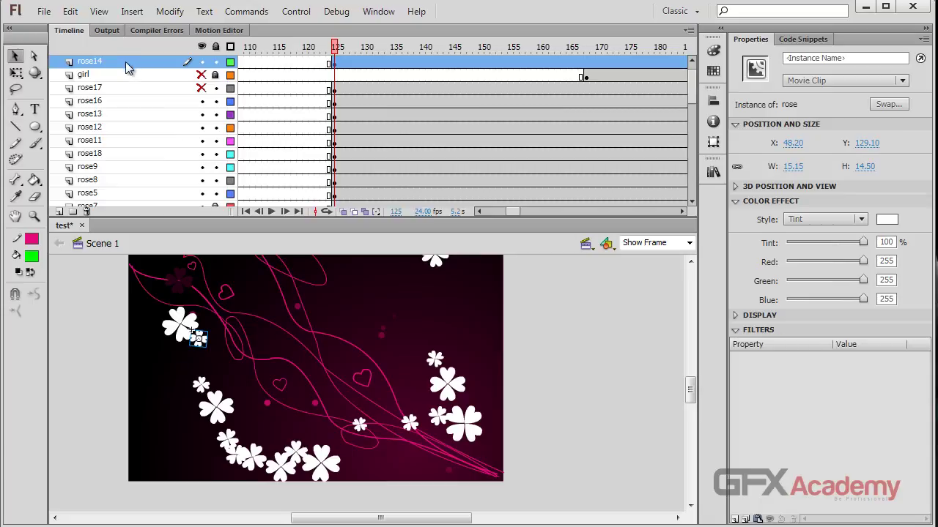
{"action": "left_click_drag", "start_coordinate": [126, 67], "coordinate": [156, 178]}
{"action": "scroll", "coordinate": [155, 177], "scroll_direction": "down", "scroll_amount": 1}
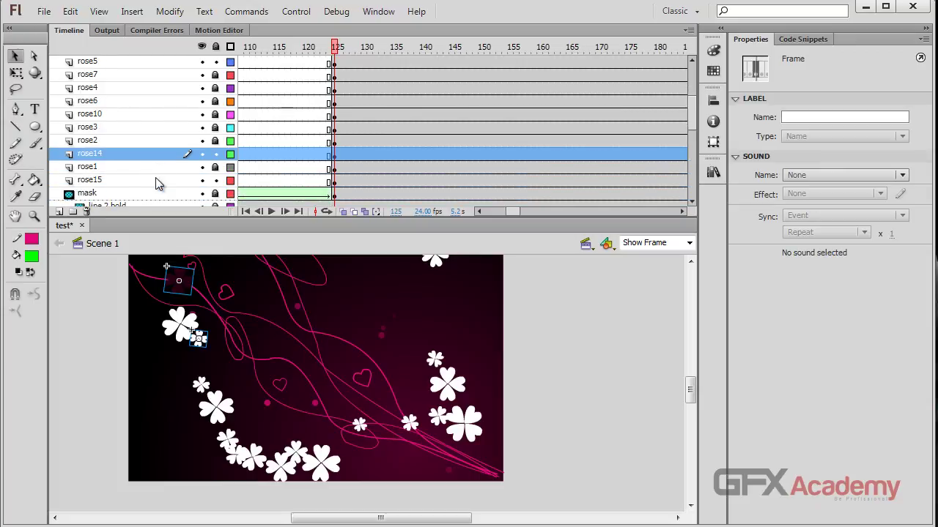
{"action": "left_click", "coordinate": [334, 156]}
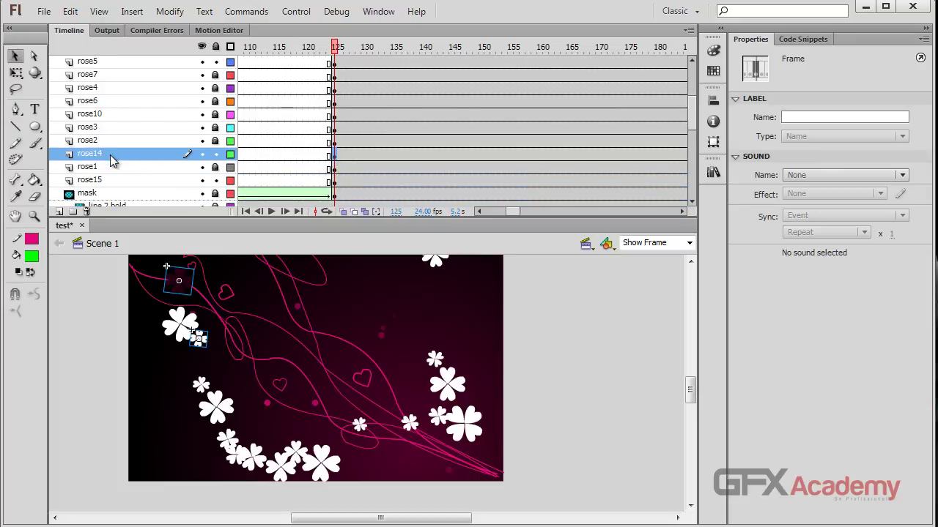
{"action": "left_click_drag", "start_coordinate": [110, 154], "coordinate": [121, 174]}
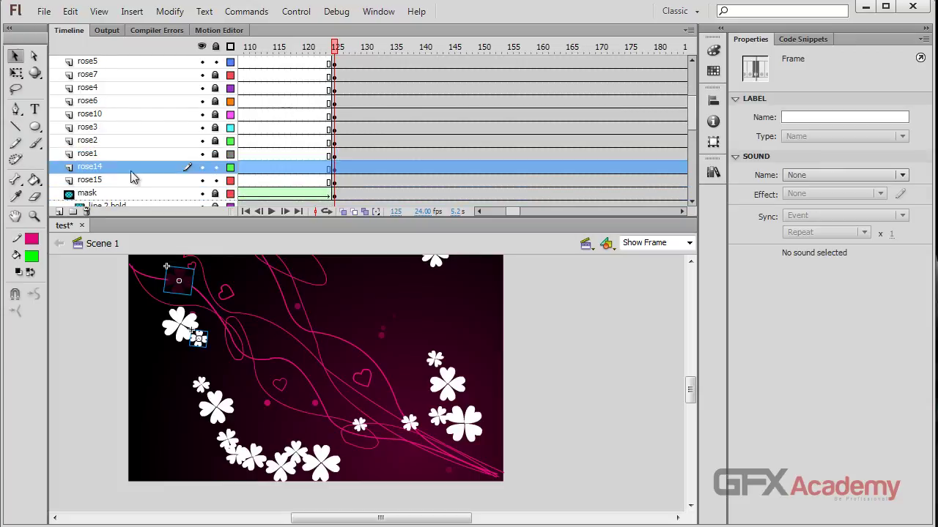
Move the starting keyframe of the rose14 layer to frame 130 and return the playhead to frame 125
{"action": "left_click", "coordinate": [334, 169]}
{"action": "left_click_drag", "start_coordinate": [334, 173], "coordinate": [363, 176]}
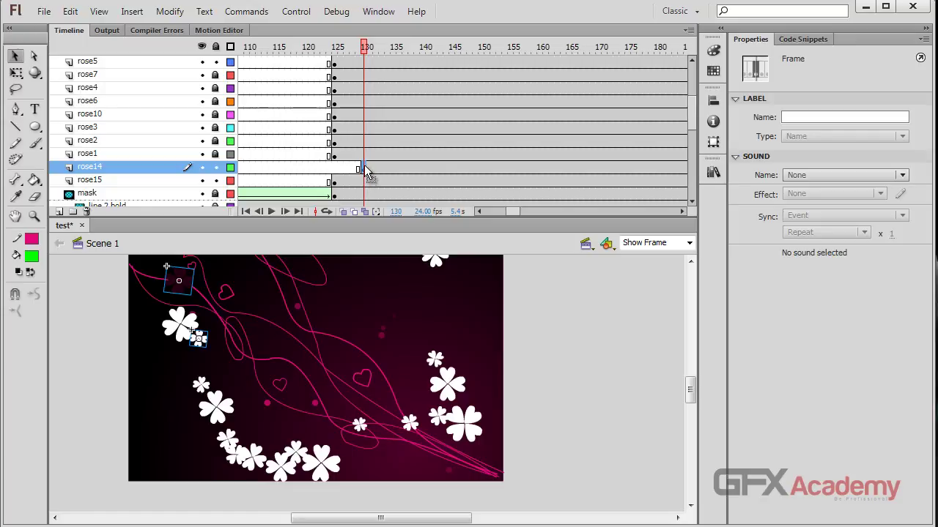
{"action": "left_click_drag", "start_coordinate": [363, 50], "coordinate": [337, 50]}
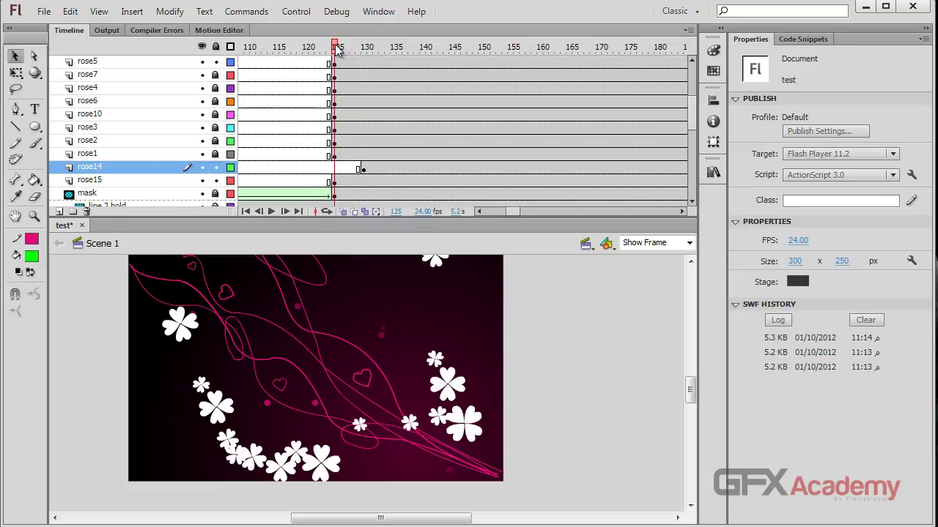
Move the starting keyframes of the rose layers from rose2 up to rose17 together to frame 151
{"action": "left_click_drag", "start_coordinate": [335, 143], "coordinate": [489, 95]}
{"action": "scroll", "coordinate": [465, 138], "scroll_direction": "down", "scroll_amount": 2}
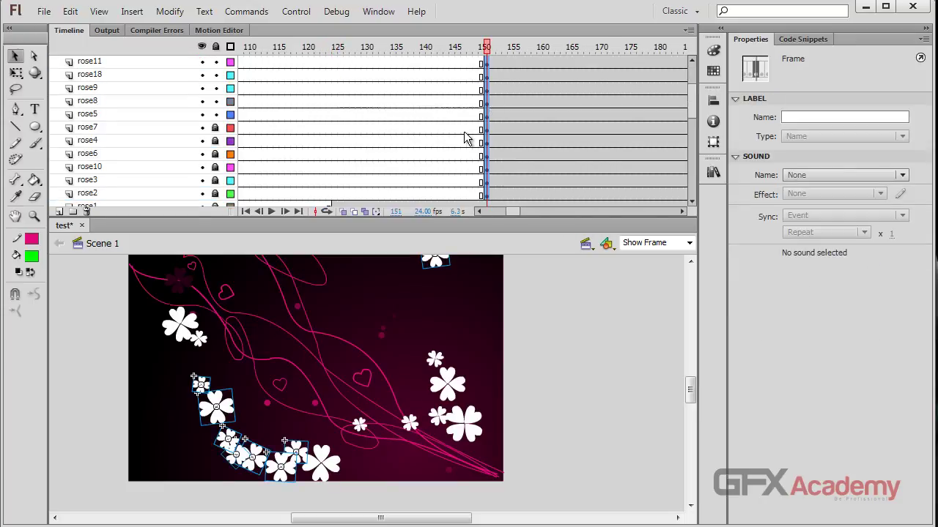
{"action": "scroll", "coordinate": [466, 138], "scroll_direction": "down", "scroll_amount": 3}
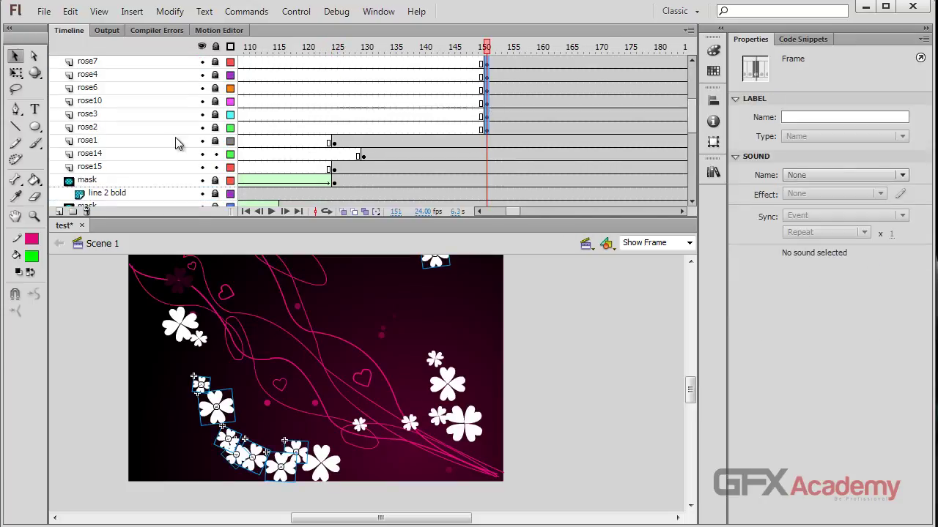
{"action": "left_click", "coordinate": [103, 383]}
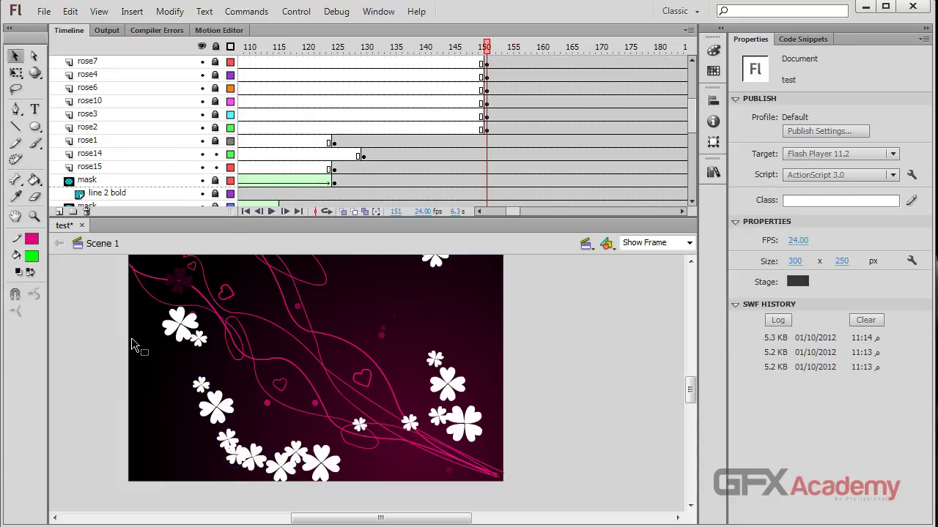
Toggle the visibility of the rose15 and rose14 layers to check which flowers each one holds
{"action": "left_click", "coordinate": [202, 167]}
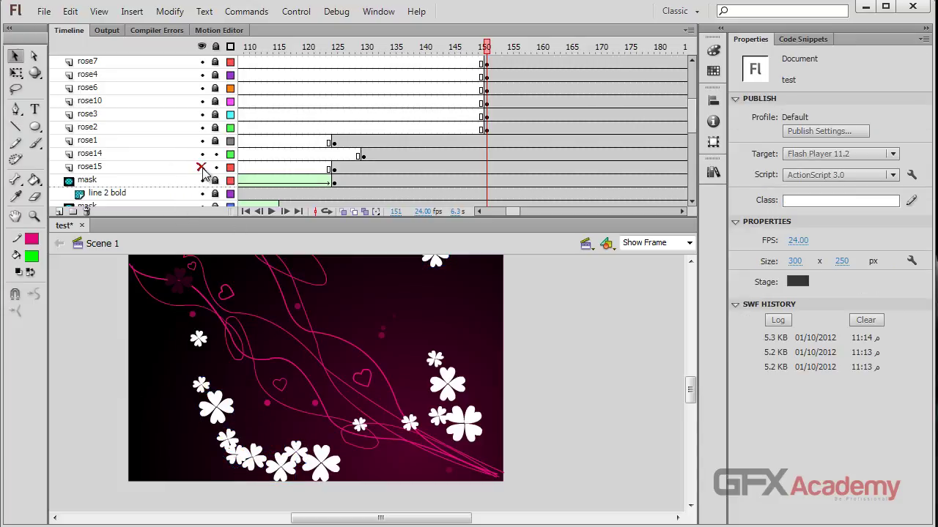
{"action": "left_click", "coordinate": [203, 167]}
{"action": "left_click", "coordinate": [202, 155]}
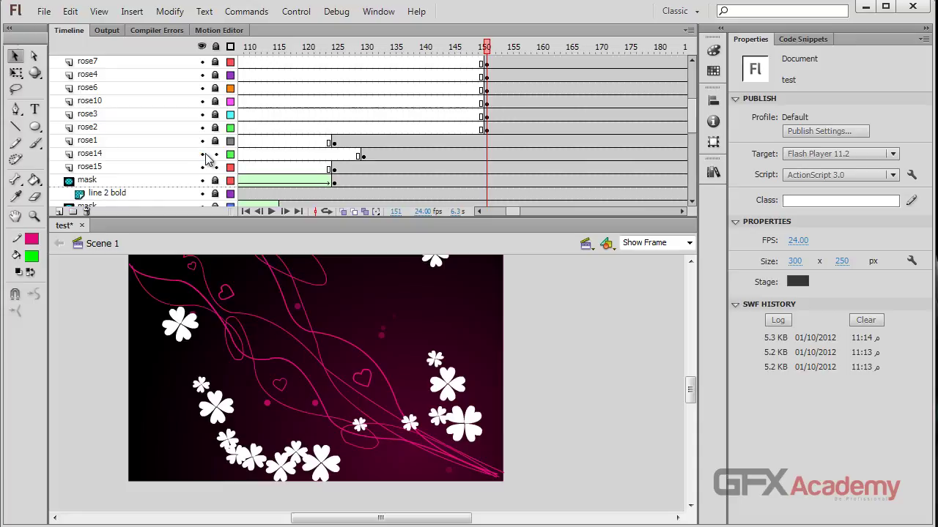
{"action": "left_click", "coordinate": [204, 155]}
{"action": "left_click", "coordinate": [203, 155]}
{"action": "left_click", "coordinate": [203, 156]}
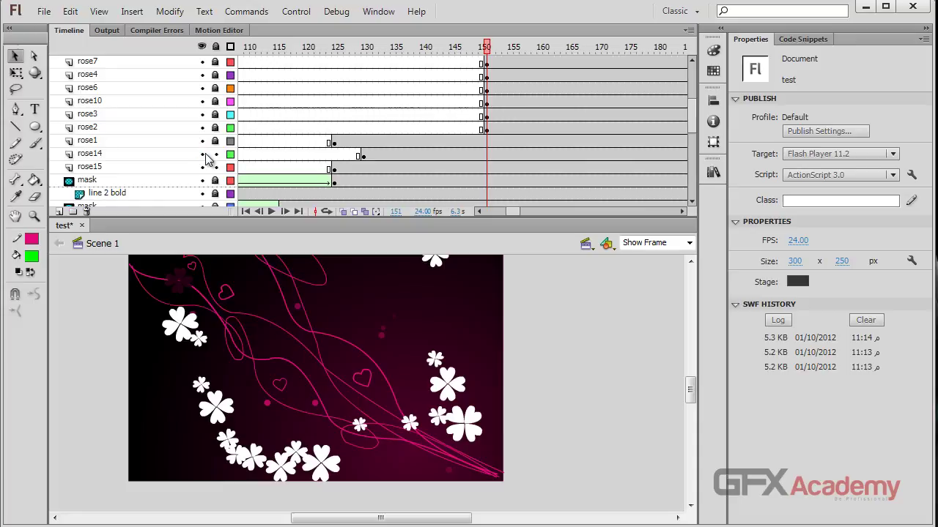
{"action": "left_click", "coordinate": [204, 155]}
Cut the dark flower out of the rose14 layer and add a new layer named rose above it
{"action": "left_click", "coordinate": [183, 284]}
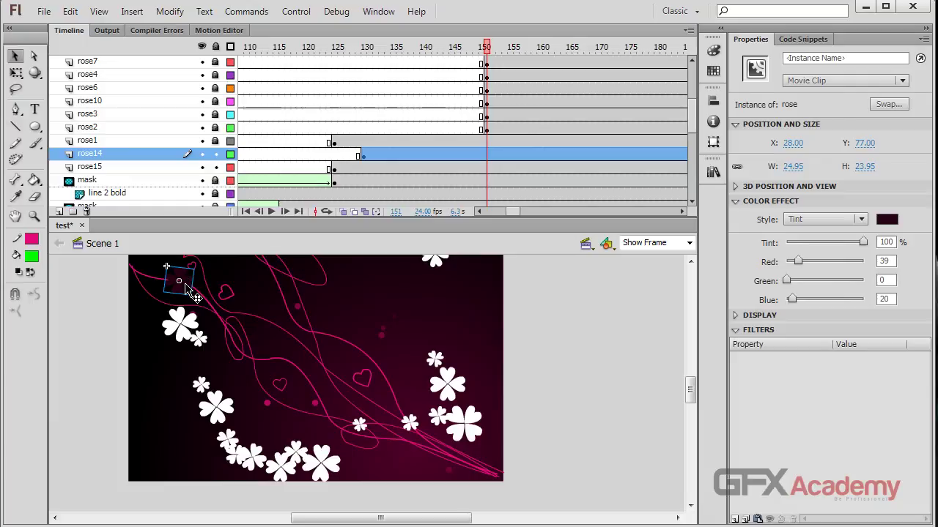
{"action": "key", "text": "ctrl+x"}
{"action": "left_click", "coordinate": [59, 211]}
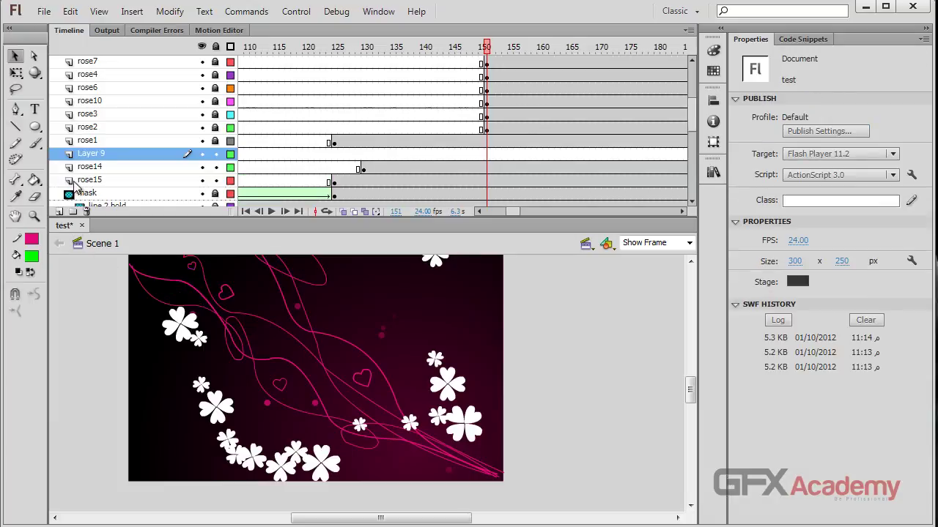
{"action": "double_click", "coordinate": [90, 155]}
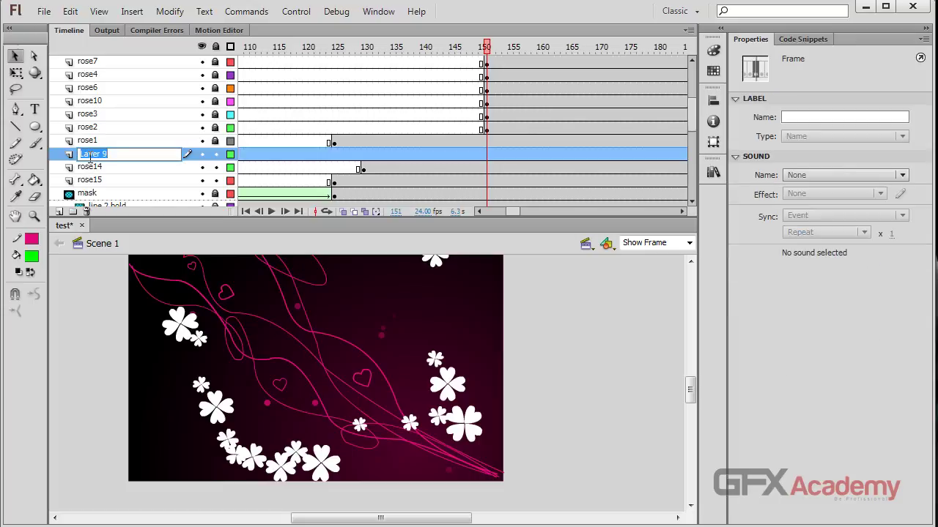
{"action": "type", "text": "rose"}
{"action": "key", "text": "Return"}
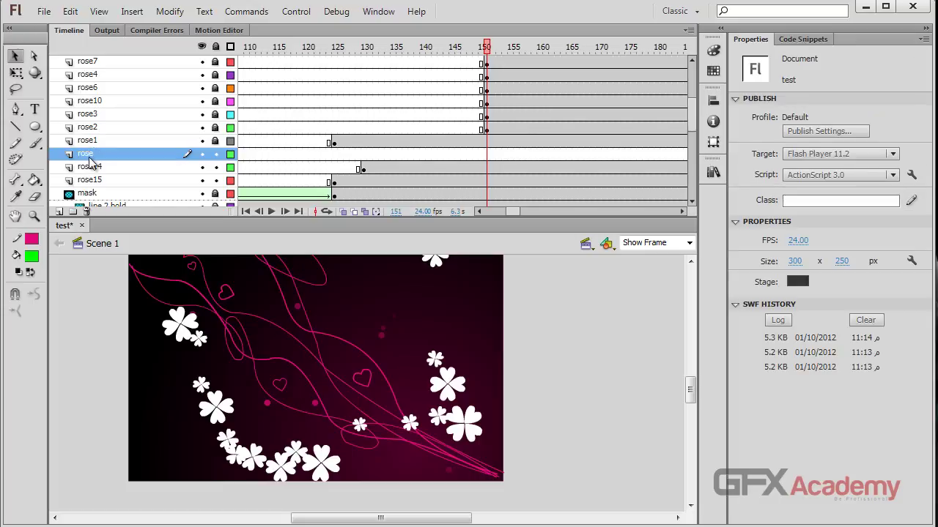
Insert a keyframe at frame 136 of the rose layer and paste the dark flower in place there
{"action": "left_click", "coordinate": [396, 160]}
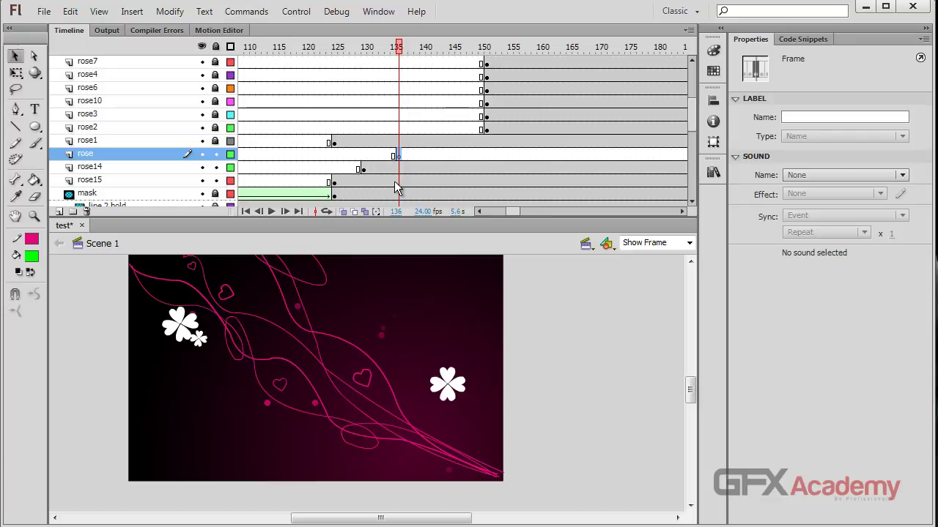
{"action": "key", "text": "ctrl+shift+v"}
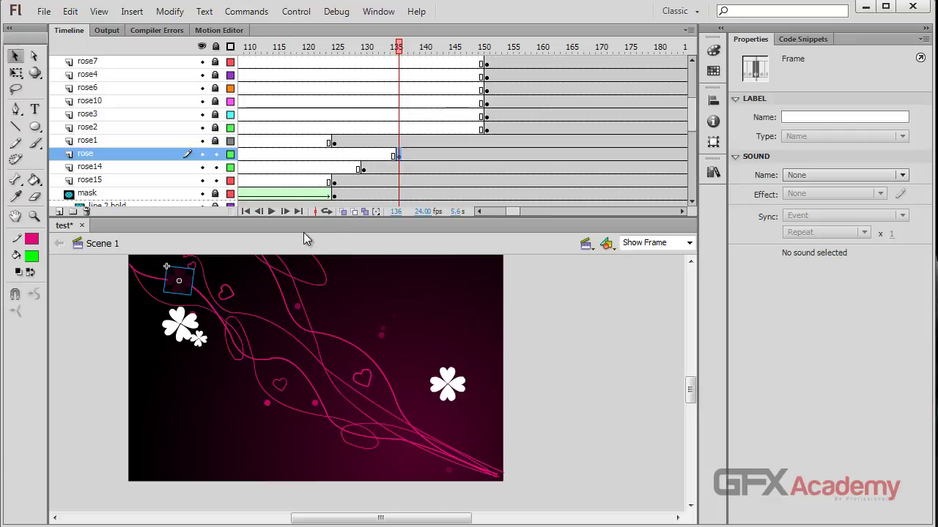
{"action": "left_click_drag", "start_coordinate": [691, 396], "coordinate": [691, 390]}
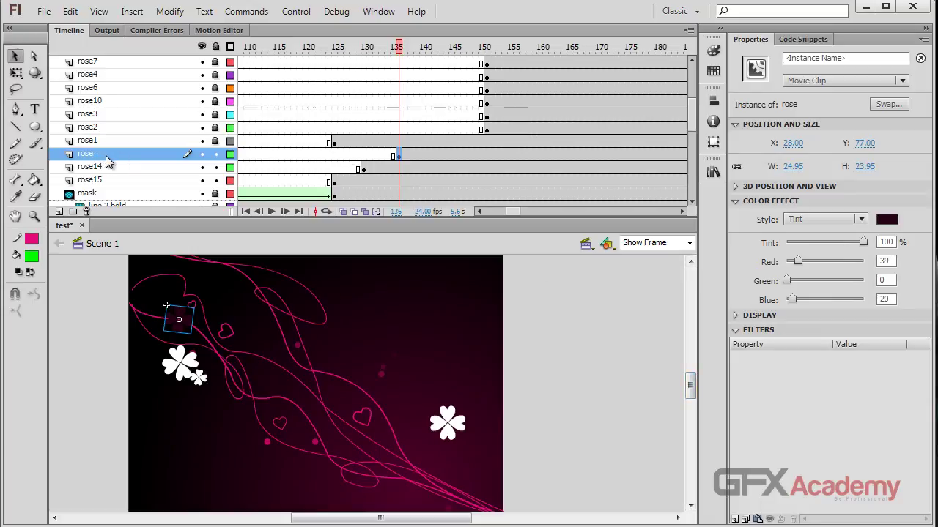
Move the rose layer directly above rose17, then unhide rose17 and view frame 151
{"action": "left_click_drag", "start_coordinate": [105, 155], "coordinate": [105, 74]}
{"action": "scroll", "coordinate": [140, 111], "scroll_direction": "up", "scroll_amount": 2}
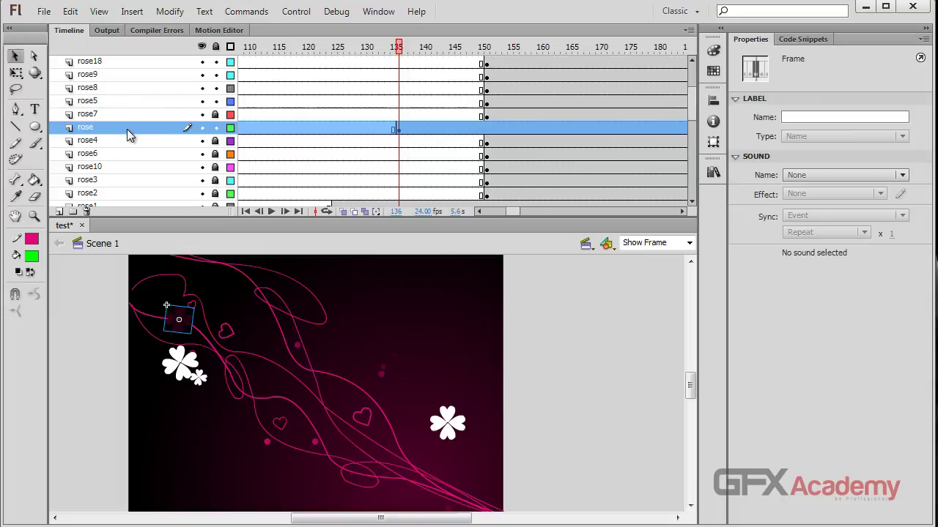
{"action": "left_click_drag", "start_coordinate": [127, 135], "coordinate": [140, 88]}
{"action": "left_click", "coordinate": [203, 102]}
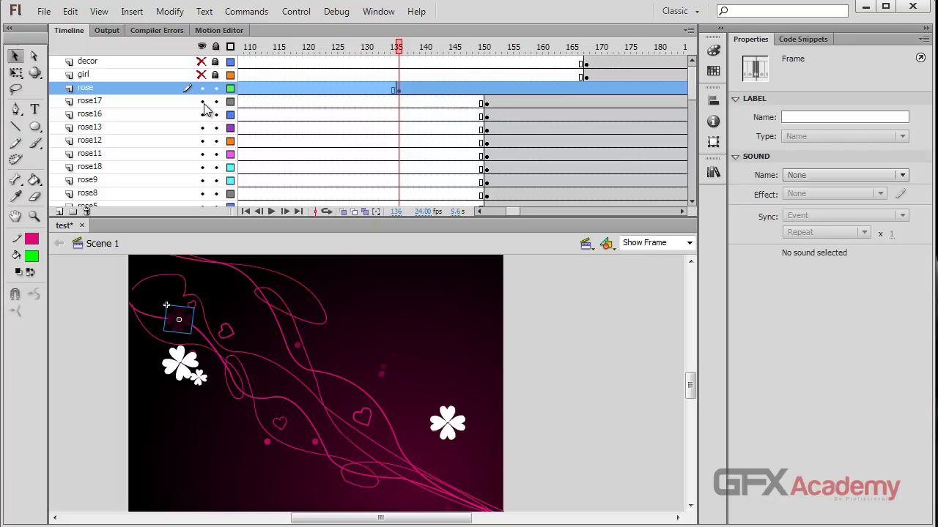
{"action": "left_click_drag", "start_coordinate": [399, 47], "coordinate": [488, 63]}
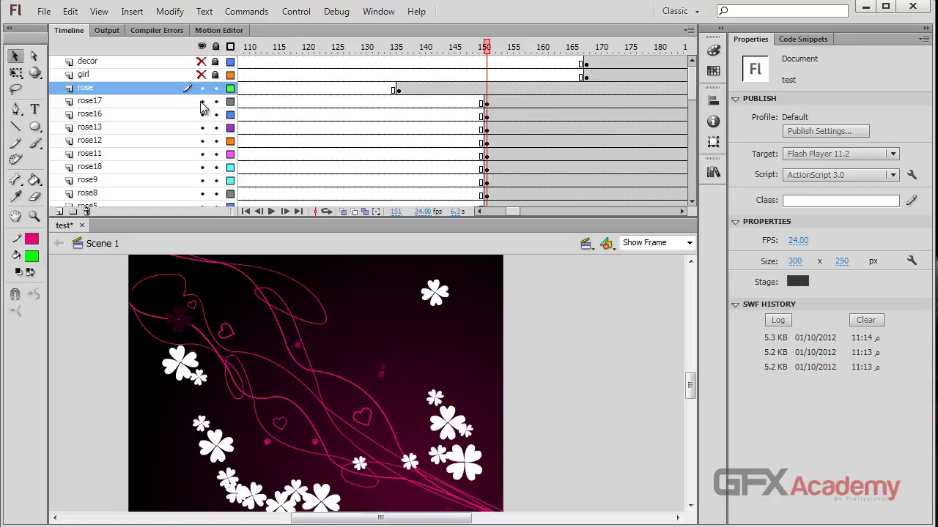
Move the rose layer's starting keyframe to frame 168, in line with the decor and girl keyframes
{"action": "left_click", "coordinate": [402, 90]}
{"action": "left_click_drag", "start_coordinate": [402, 93], "coordinate": [586, 90]}
{"action": "key", "text": "F5"}
Identify the layer of the white flower showing at frame 125 beside the heart, rose1, and move its starting keyframe to frame 151
{"action": "left_click", "coordinate": [347, 47]}
{"action": "scroll", "coordinate": [282, 85], "scroll_direction": "down", "scroll_amount": 2}
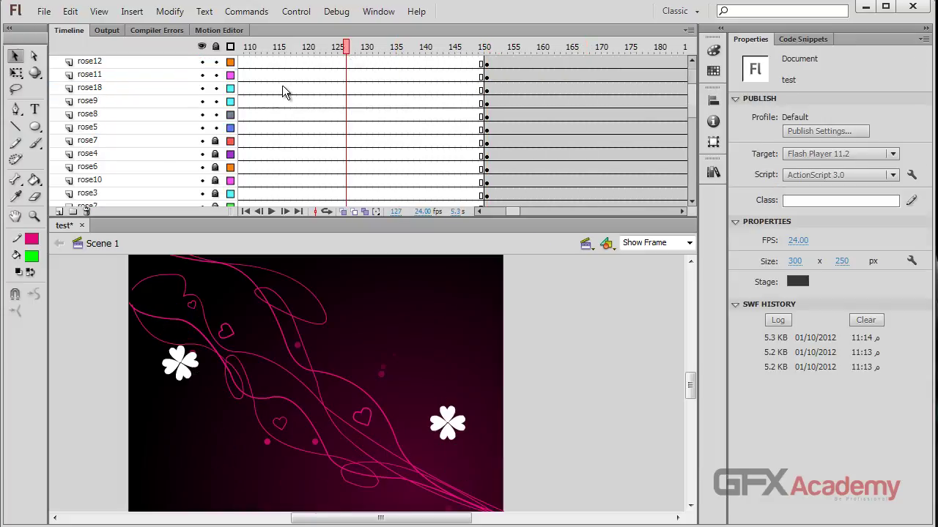
{"action": "scroll", "coordinate": [282, 84], "scroll_direction": "down", "scroll_amount": 3}
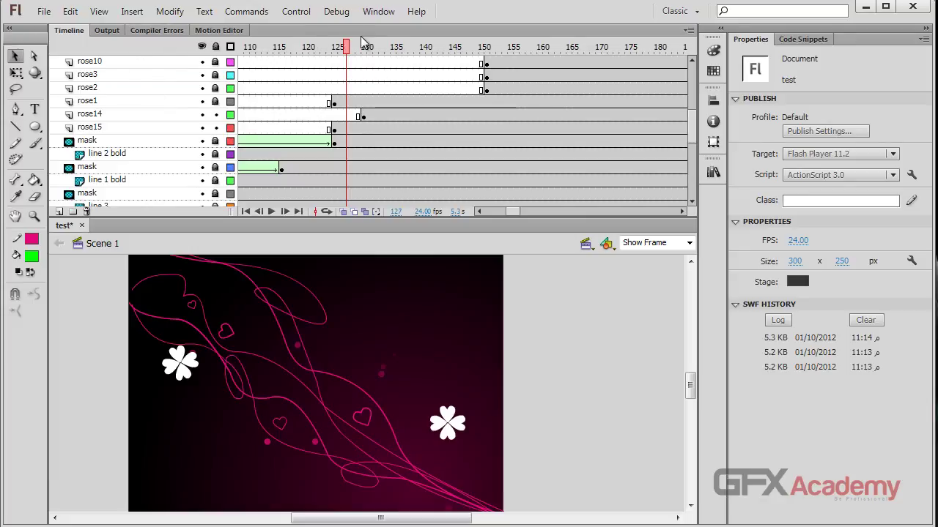
{"action": "mouse_move", "coordinate": [345, 47]}
{"action": "left_mouse_down"}
{"action": "mouse_move", "coordinate": [376, 48]}
{"action": "mouse_move", "coordinate": [314, 48]}
{"action": "mouse_move", "coordinate": [356, 51]}
{"action": "mouse_move", "coordinate": [337, 51]}
{"action": "left_mouse_up"}
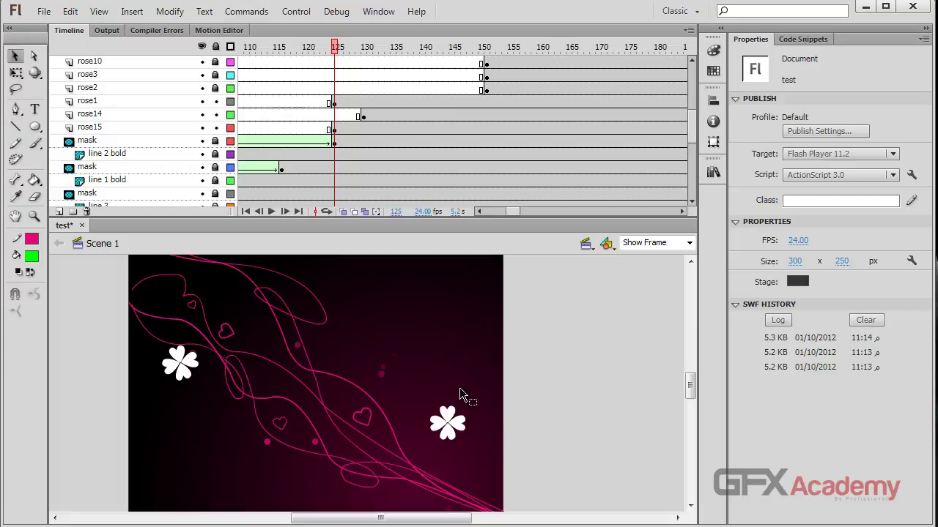
{"action": "left_click", "coordinate": [448, 417]}
{"action": "left_click", "coordinate": [337, 103]}
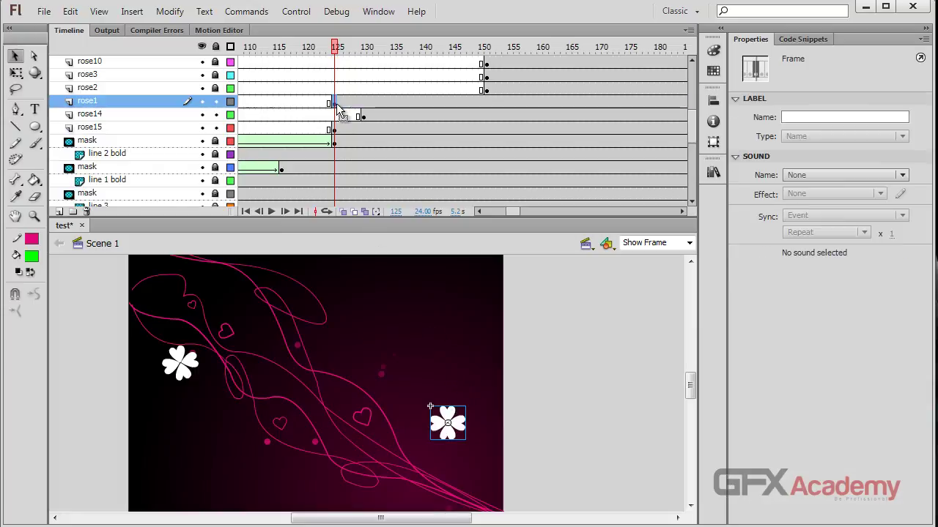
{"action": "left_click_drag", "start_coordinate": [338, 106], "coordinate": [486, 103]}
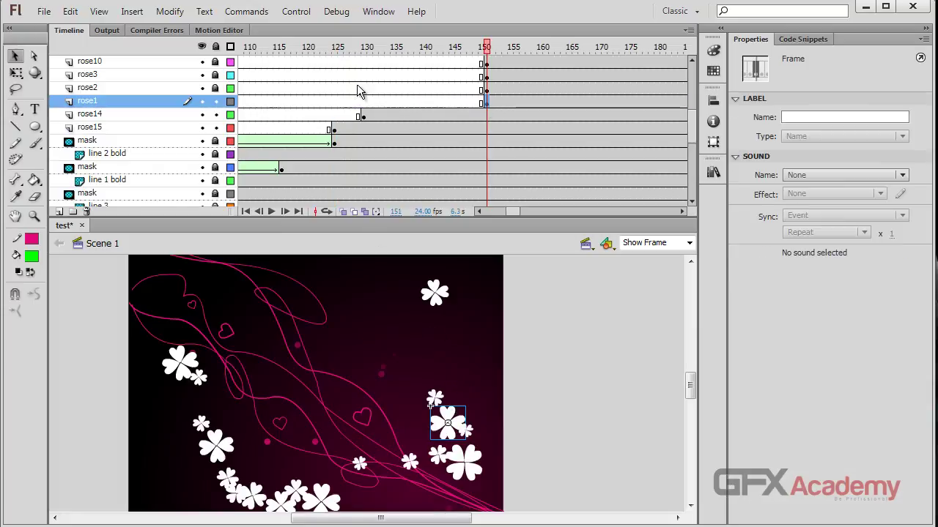
Move the rose13 layer directly above rose14 and shift its starting keyframe to frame 135
{"action": "mouse_move", "coordinate": [359, 48]}
{"action": "left_mouse_down"}
{"action": "mouse_move", "coordinate": [248, 48]}
{"action": "mouse_move", "coordinate": [370, 53]}
{"action": "left_mouse_up"}
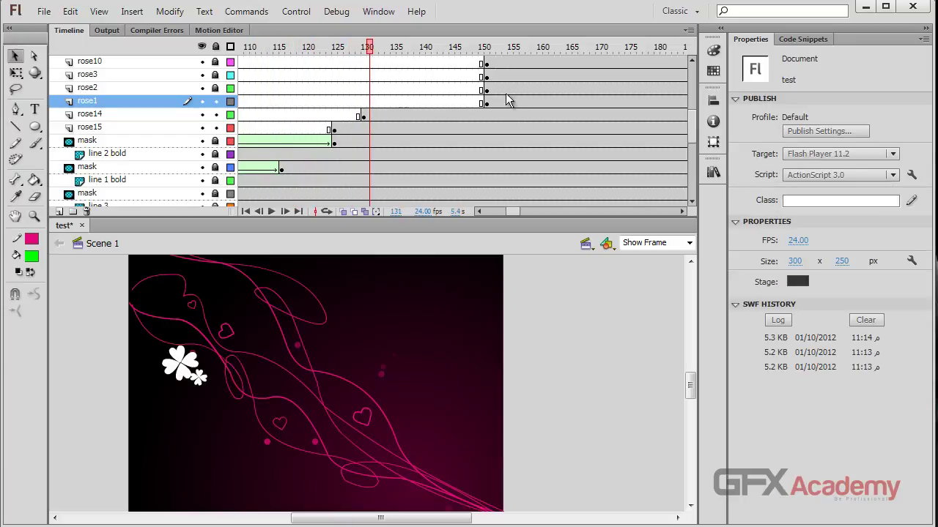
{"action": "left_click_drag", "start_coordinate": [370, 50], "coordinate": [490, 56]}
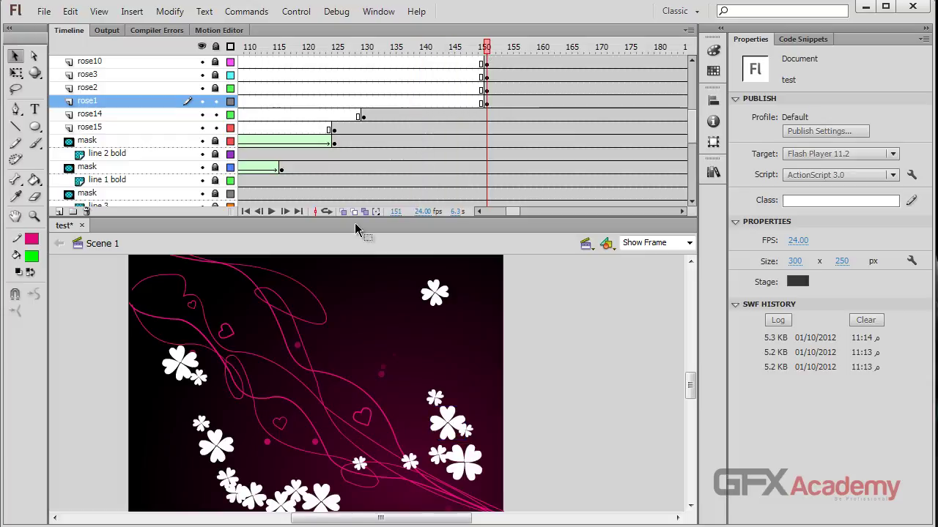
{"action": "left_click", "coordinate": [202, 423]}
{"action": "left_click_drag", "start_coordinate": [156, 65], "coordinate": [150, 165]}
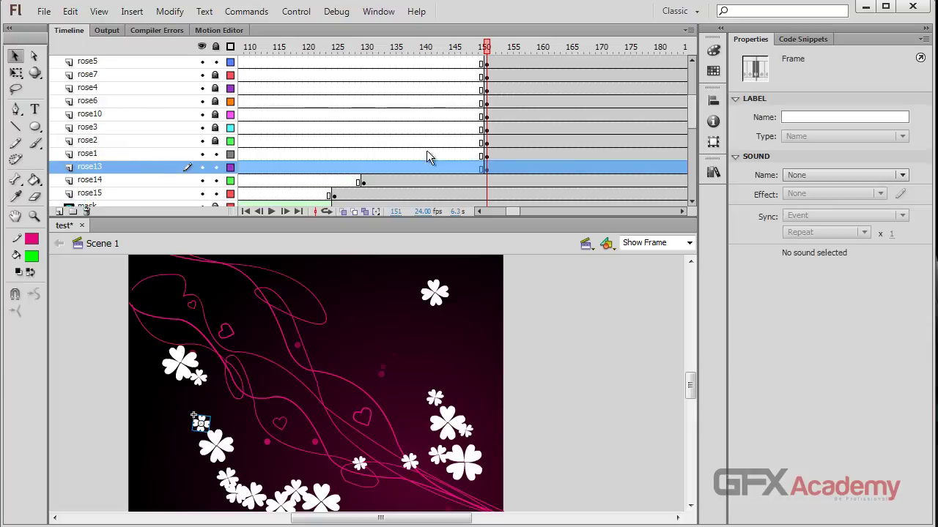
{"action": "left_click", "coordinate": [486, 170]}
{"action": "left_click_drag", "start_coordinate": [487, 171], "coordinate": [393, 170]}
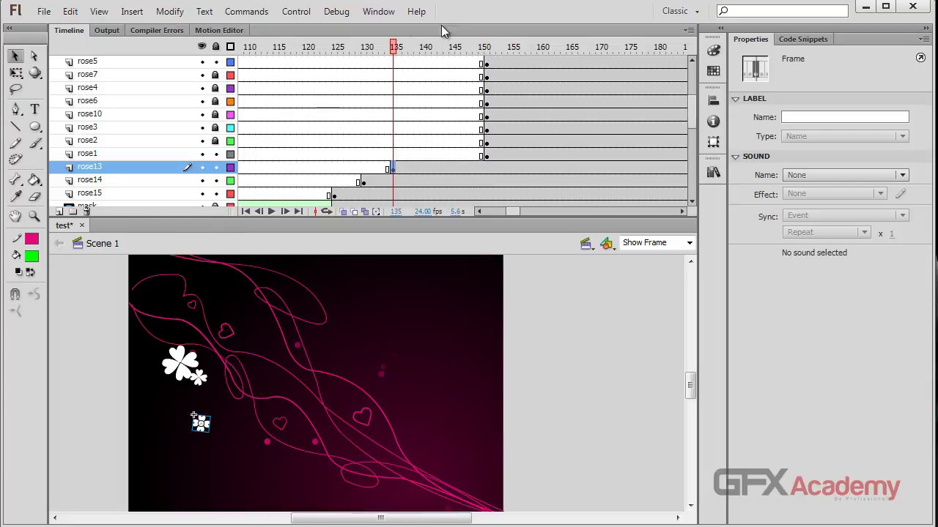
Move the rose12 layer directly above rose13 and shift its starting keyframe to frame 140
{"action": "left_click_drag", "start_coordinate": [396, 49], "coordinate": [489, 55]}
{"action": "left_click", "coordinate": [247, 399]}
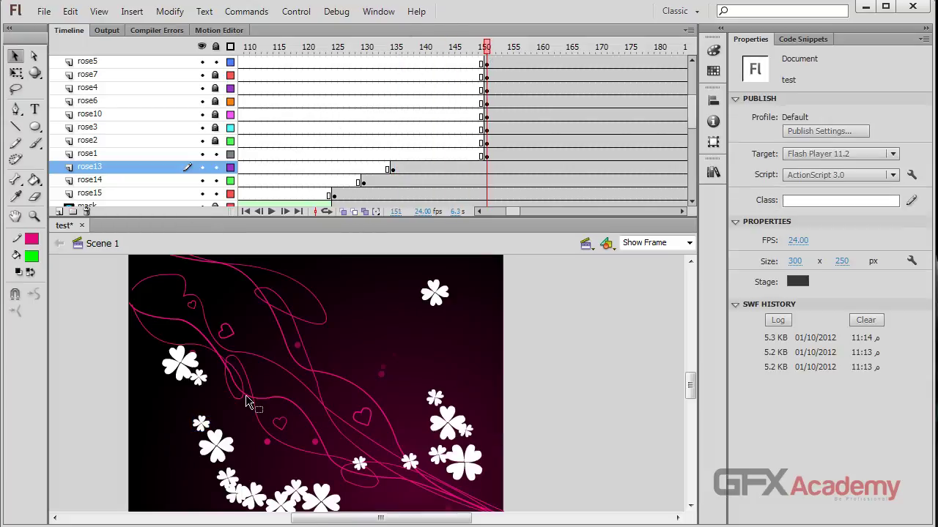
{"action": "left_click", "coordinate": [218, 447]}
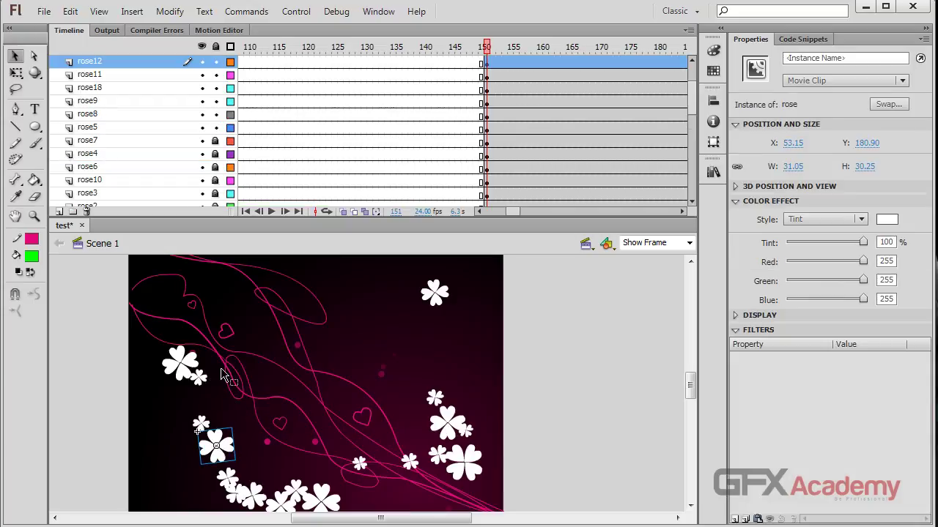
{"action": "left_click_drag", "start_coordinate": [145, 69], "coordinate": [146, 147]}
{"action": "left_click", "coordinate": [487, 157]}
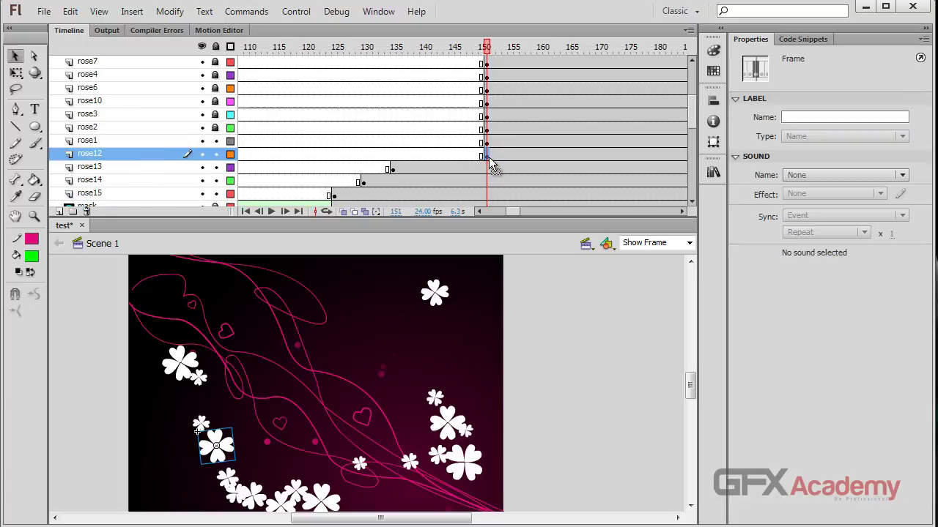
{"action": "left_click_drag", "start_coordinate": [489, 160], "coordinate": [419, 155]}
{"action": "scroll", "coordinate": [418, 195], "scroll_direction": "down", "scroll_amount": 1}
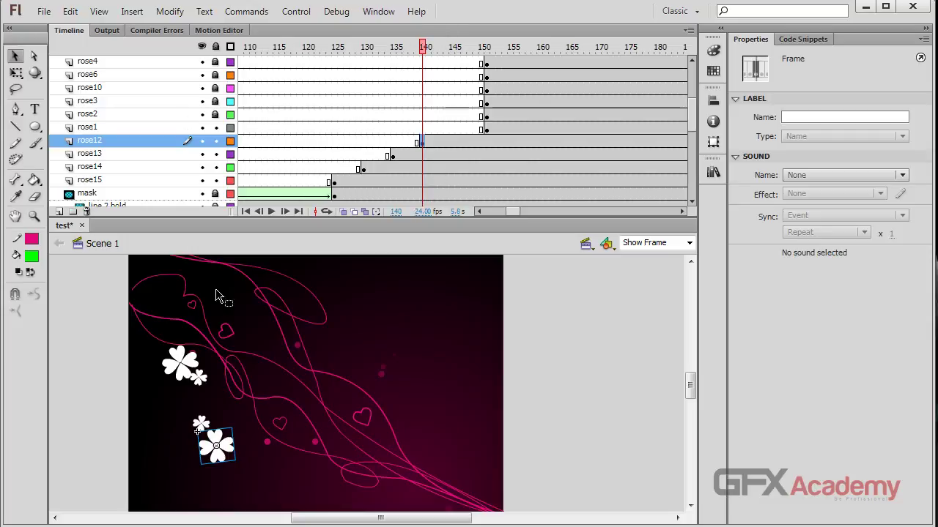
Move the rose11 layer directly above rose12 and shift its starting keyframe to frame 145
{"action": "key", "text": "Return"}
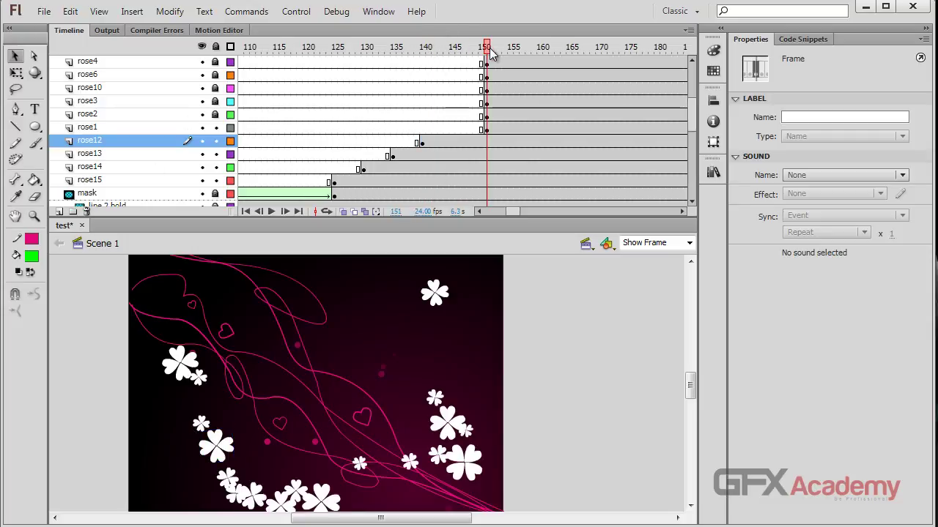
{"action": "left_click", "coordinate": [228, 478]}
{"action": "left_click_drag", "start_coordinate": [137, 63], "coordinate": [149, 127]}
{"action": "left_click", "coordinate": [485, 132]}
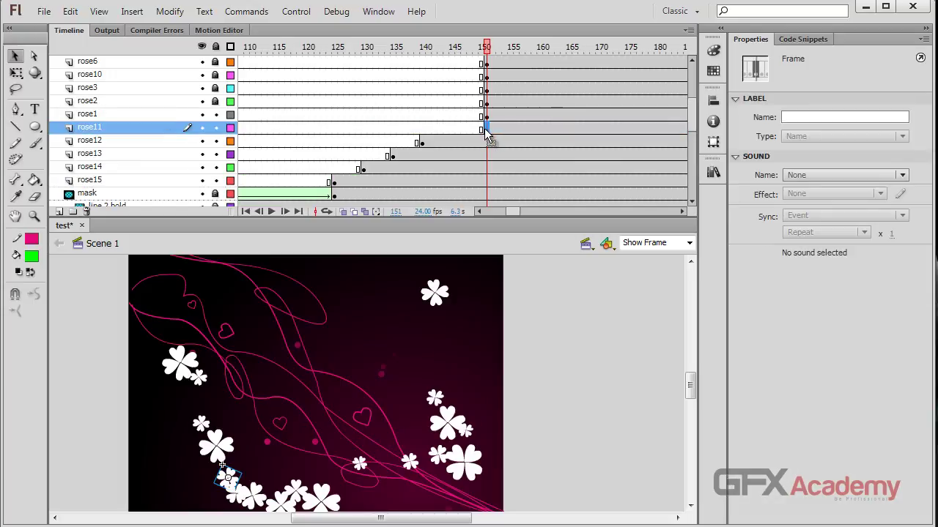
{"action": "left_click_drag", "start_coordinate": [486, 132], "coordinate": [448, 131]}
Shift the starting keyframes of rose14, rose13, rose12 and rose11 to frames 129, 134, 139 and 143, and preview the timing
{"action": "left_click", "coordinate": [363, 169]}
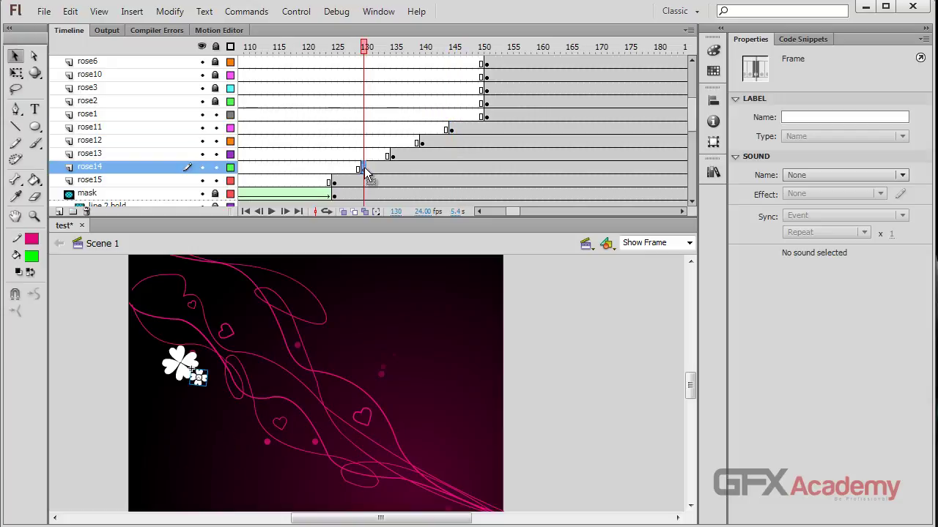
{"action": "left_click_drag", "start_coordinate": [366, 173], "coordinate": [438, 130]}
{"action": "left_click", "coordinate": [392, 156]}
{"action": "left_click", "coordinate": [422, 143]}
{"action": "left_click", "coordinate": [450, 130]}
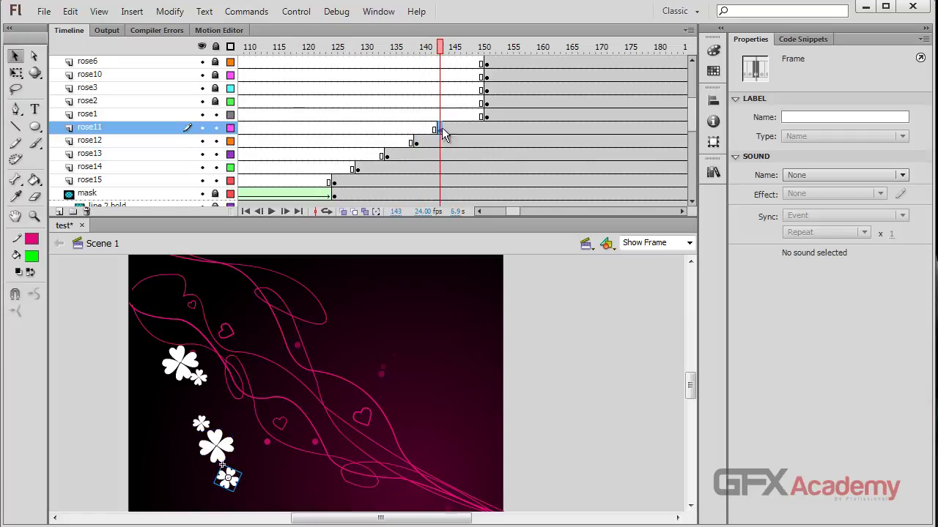
{"action": "left_click_drag", "start_coordinate": [440, 48], "coordinate": [417, 48]}
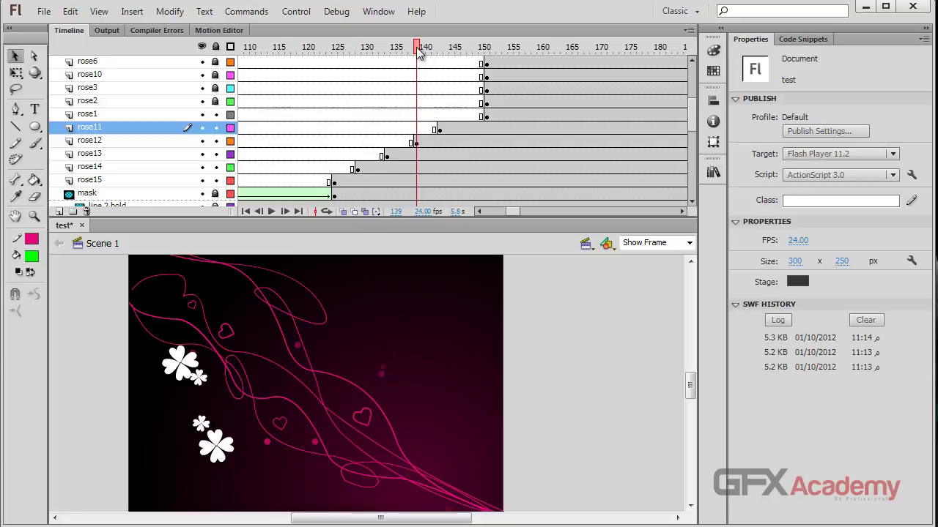
{"action": "left_click_drag", "start_coordinate": [422, 51], "coordinate": [440, 50]}
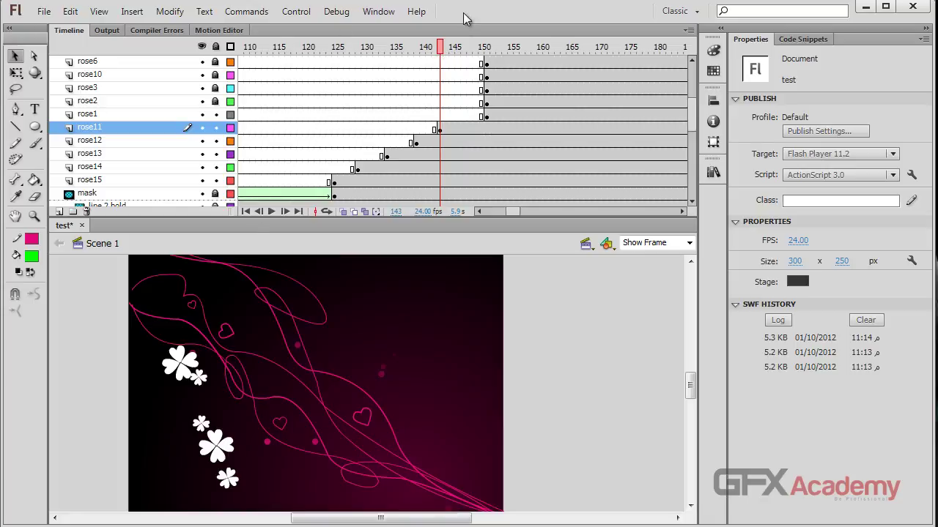
Rename the rose15 layer as 1 and the rose14 layer as 2
{"action": "left_click_drag", "start_coordinate": [440, 50], "coordinate": [489, 50]}
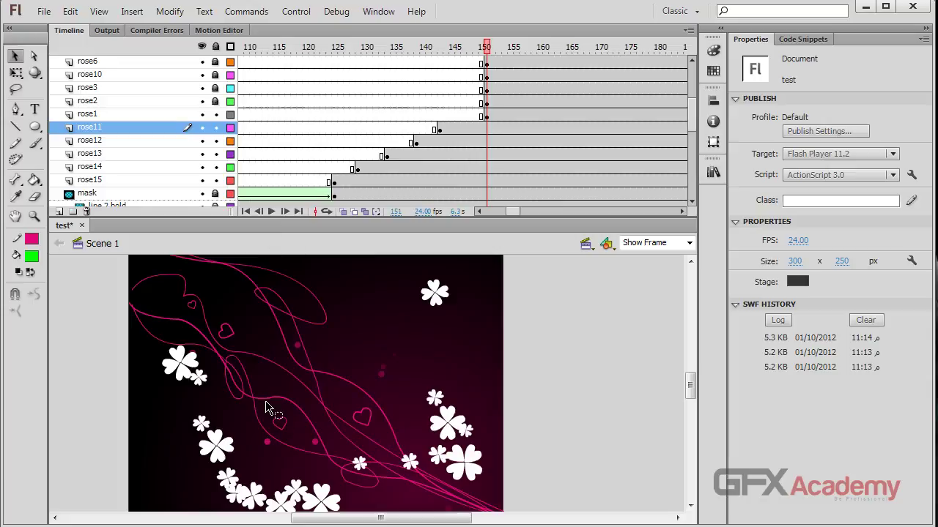
{"action": "double_click", "coordinate": [146, 183]}
{"action": "left_click", "coordinate": [136, 181]}
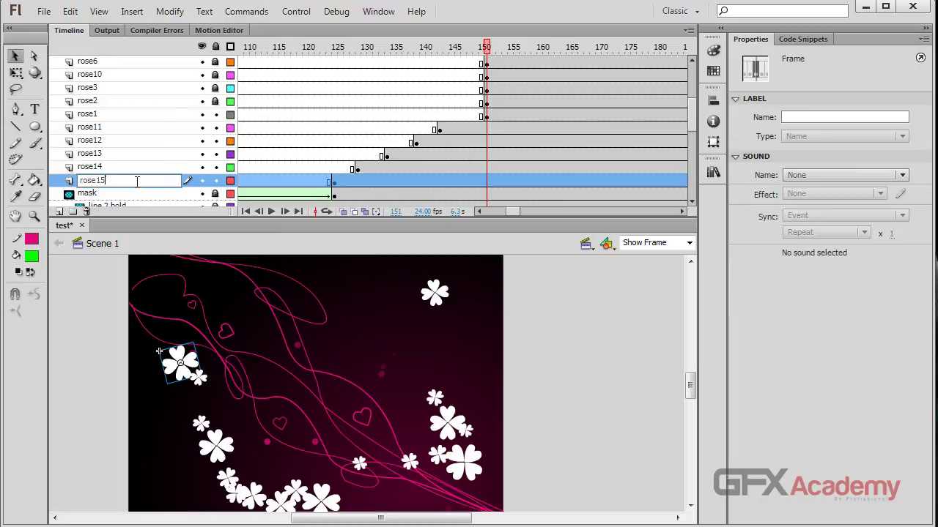
{"action": "key", "text": "ctrl+a"}
{"action": "type", "text": "1"}
{"action": "key", "text": "Return"}
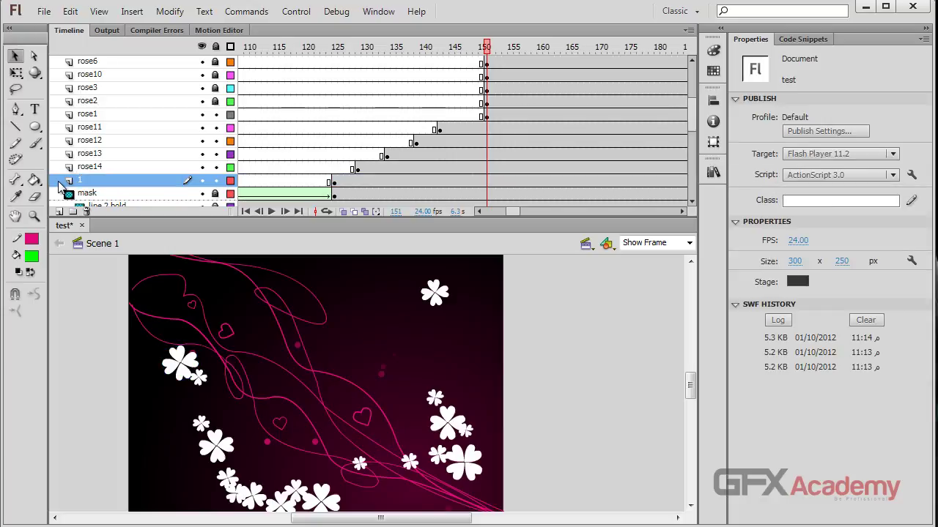
{"action": "double_click", "coordinate": [90, 167]}
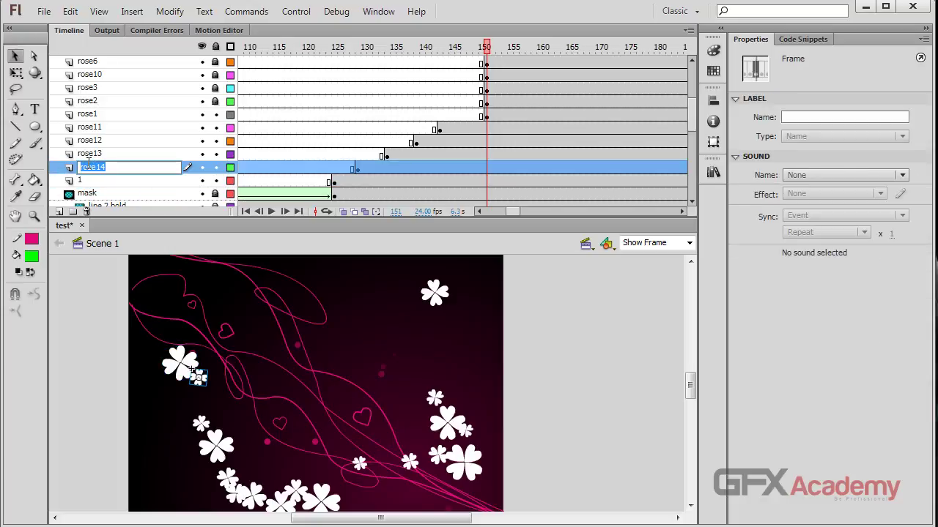
{"action": "type", "text": "2"}
{"action": "key", "text": "Return"}
Rename the rose13, rose12 and rose11 layers as 3, 4 and 5, and save the document
{"action": "double_click", "coordinate": [102, 156]}
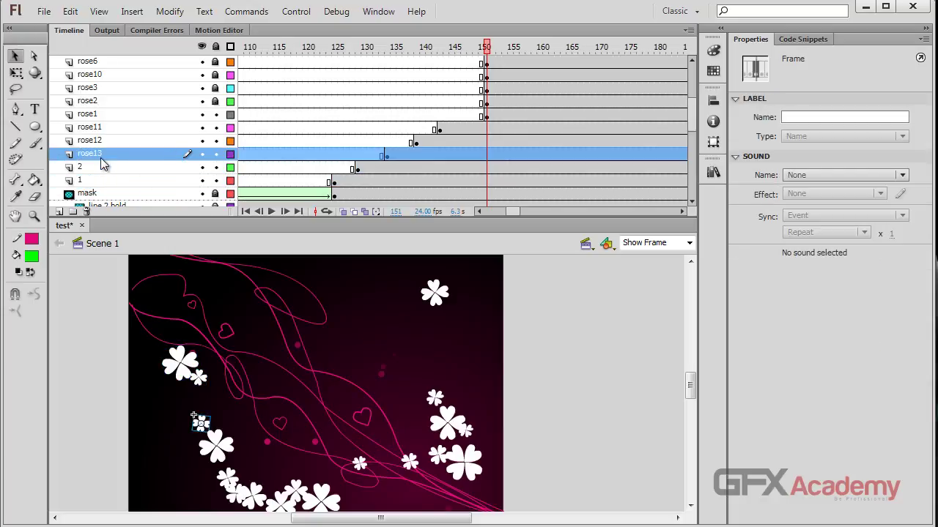
{"action": "type", "text": "3"}
{"action": "key", "text": "Return"}
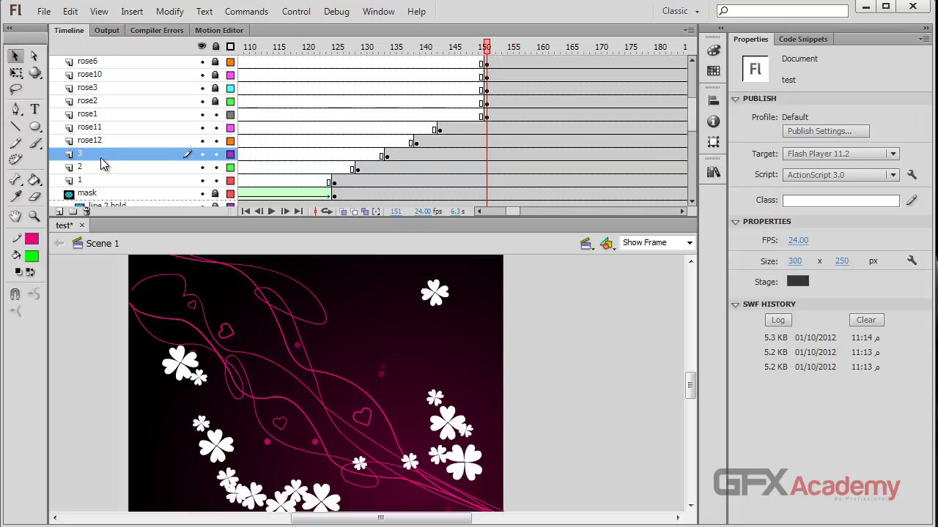
{"action": "double_click", "coordinate": [107, 147]}
{"action": "double_click", "coordinate": [107, 141]}
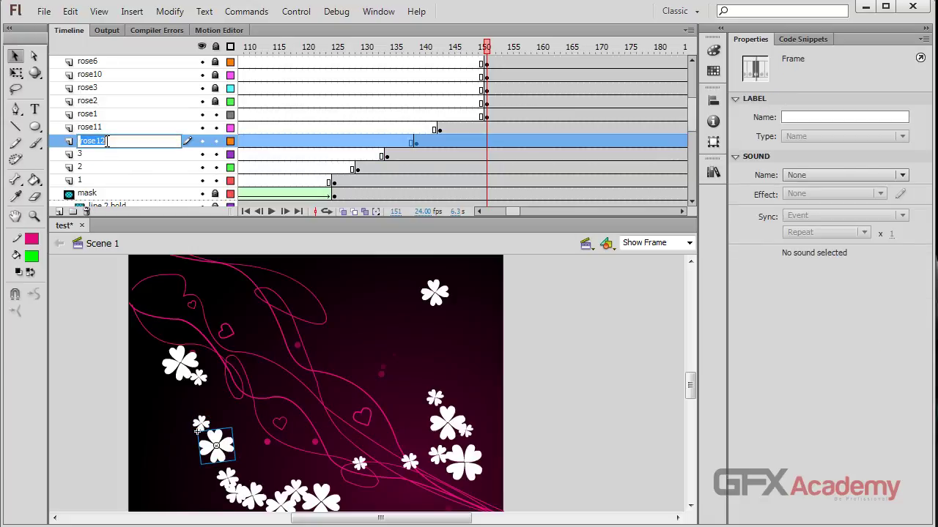
{"action": "type", "text": "4"}
{"action": "key", "text": "Return"}
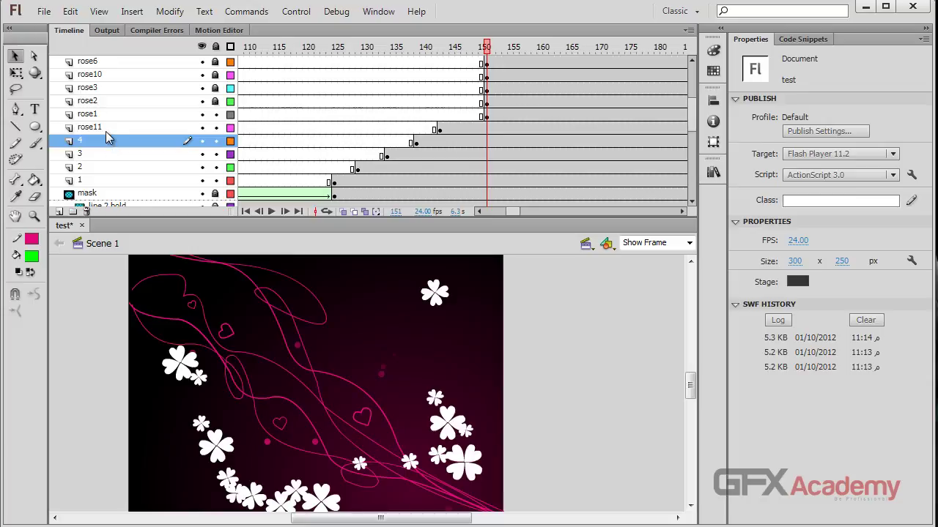
{"action": "left_click", "coordinate": [105, 129]}
{"action": "double_click", "coordinate": [105, 128]}
{"action": "type", "text": "5"}
{"action": "key", "text": "Return"}
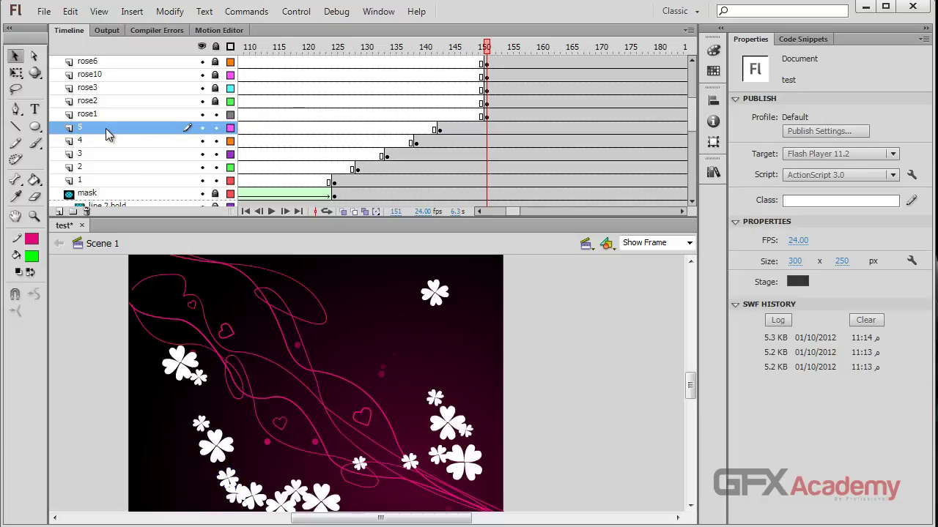
{"action": "key", "text": "ctrl+s"}
Rename the rose18 layer, which holds the flower just below layer 5's, as 6 and move it directly above layer 5
{"action": "left_click", "coordinate": [162, 129]}
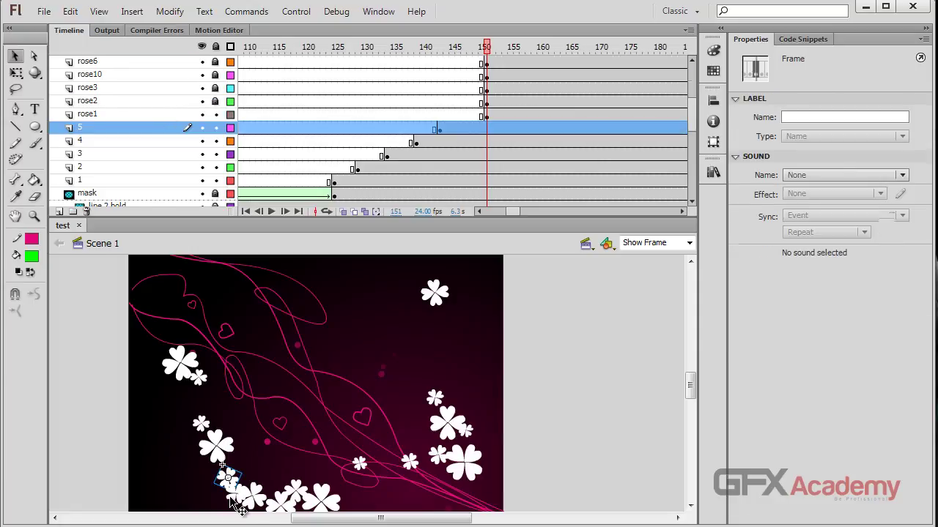
{"action": "left_click", "coordinate": [233, 501]}
{"action": "double_click", "coordinate": [120, 65]}
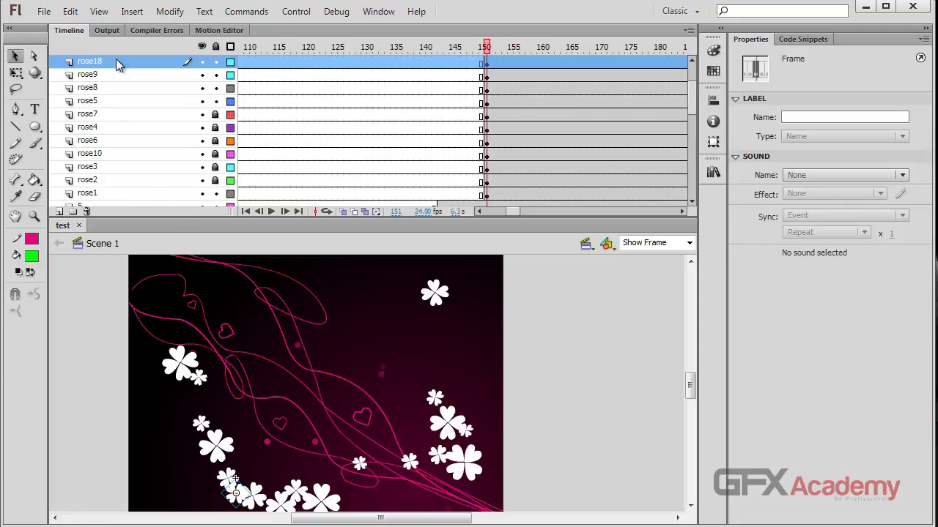
{"action": "type", "text": "6"}
{"action": "scroll", "coordinate": [120, 64], "scroll_direction": "up", "scroll_amount": 1}
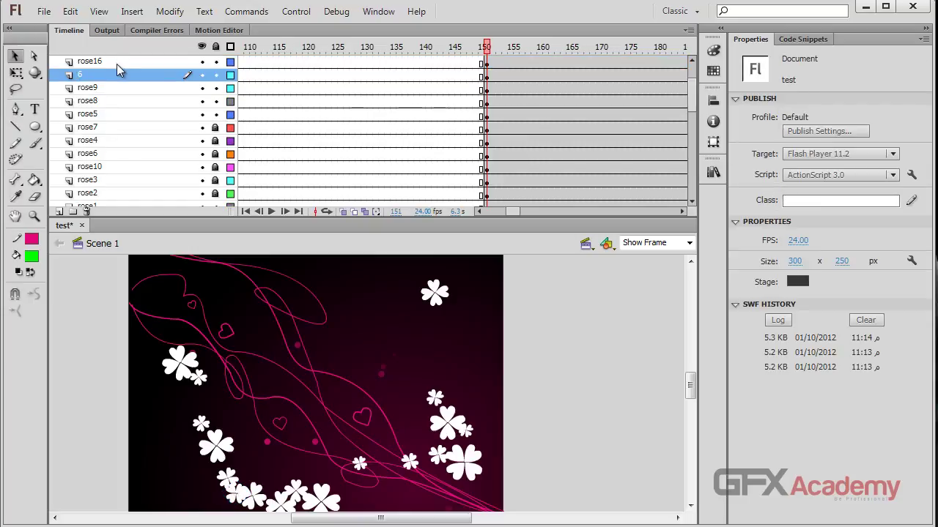
{"action": "left_click_drag", "start_coordinate": [119, 69], "coordinate": [121, 189]}
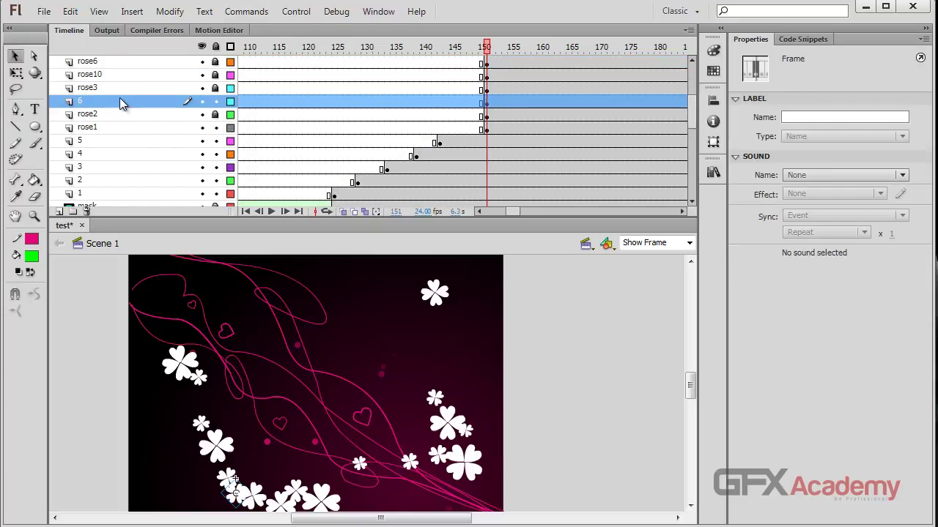
{"action": "left_click_drag", "start_coordinate": [120, 103], "coordinate": [119, 135]}
Shift layer 6's starting keyframe to frame 147 and preview its timing back to frame 143
{"action": "left_click", "coordinate": [487, 131]}
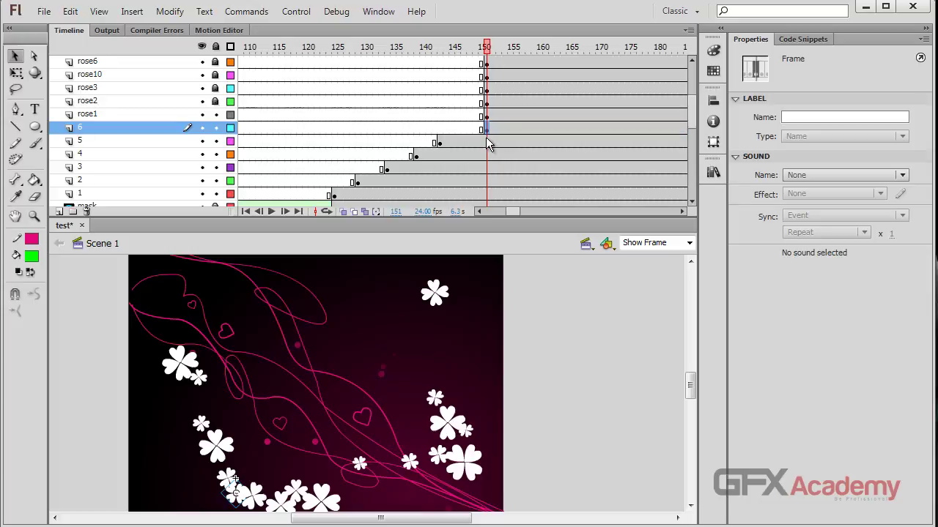
{"action": "left_click_drag", "start_coordinate": [487, 132], "coordinate": [463, 131]}
{"action": "left_click", "coordinate": [445, 48]}
{"action": "left_click", "coordinate": [455, 130]}
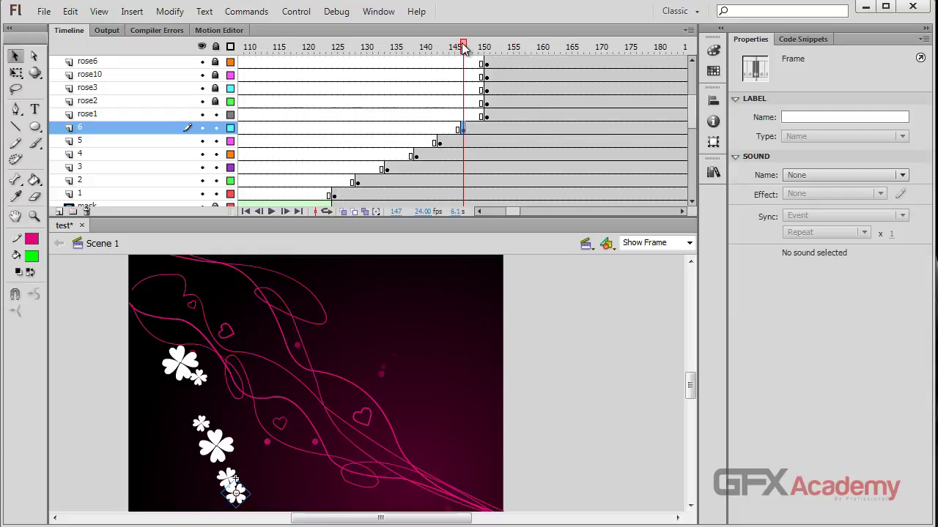
{"action": "left_click_drag", "start_coordinate": [463, 49], "coordinate": [442, 48]}
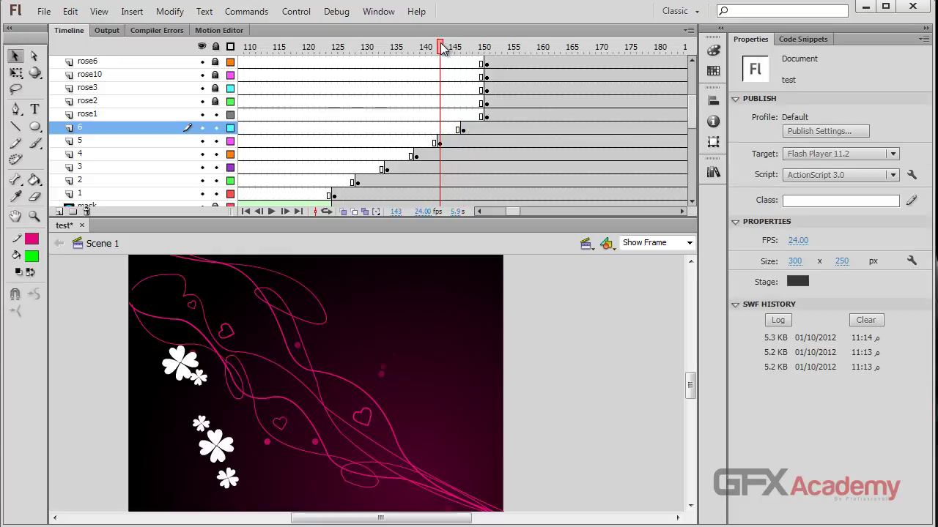
Rename the rose9 layer, which holds the next flower after layer 6's, as 7 and move it directly above layer 6
{"action": "left_click_drag", "start_coordinate": [442, 48], "coordinate": [463, 50]}
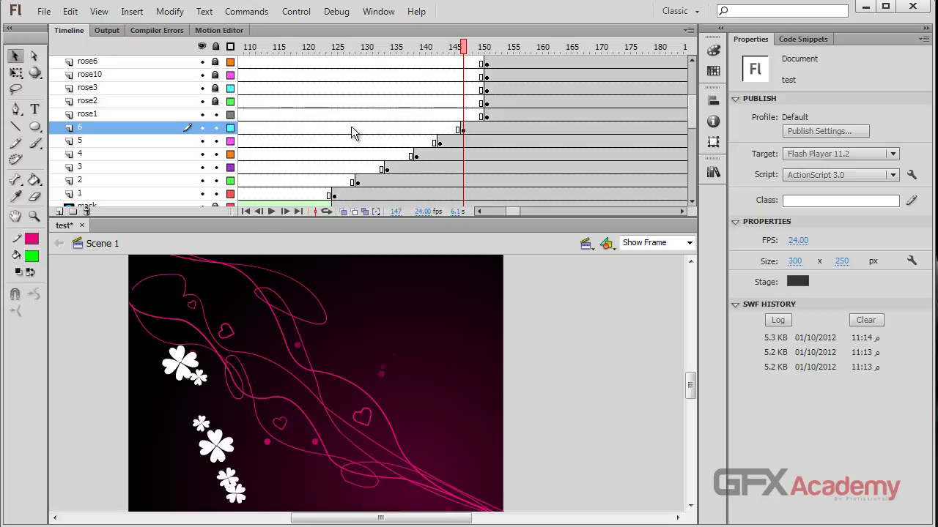
{"action": "left_click_drag", "start_coordinate": [463, 47], "coordinate": [489, 48]}
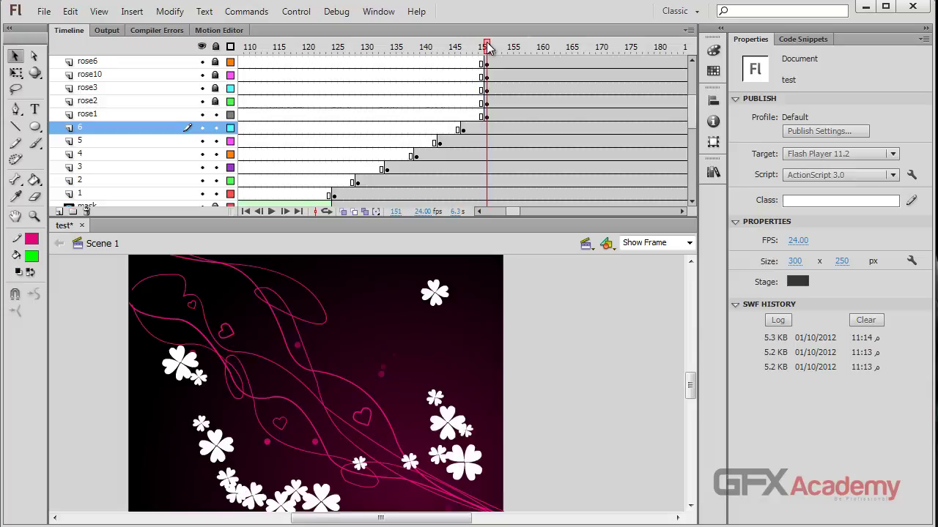
{"action": "left_click", "coordinate": [180, 127]}
{"action": "scroll", "coordinate": [170, 142], "scroll_direction": "down", "scroll_amount": 1}
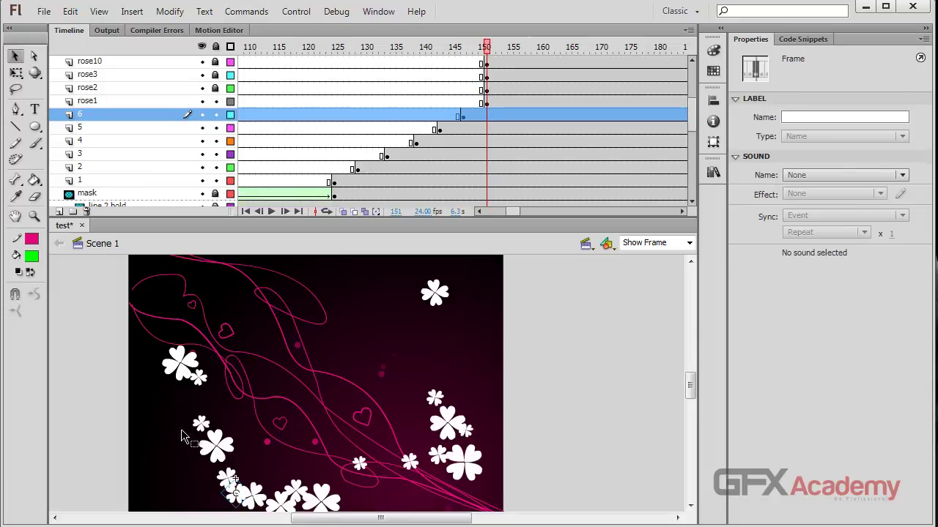
{"action": "left_click", "coordinate": [255, 499]}
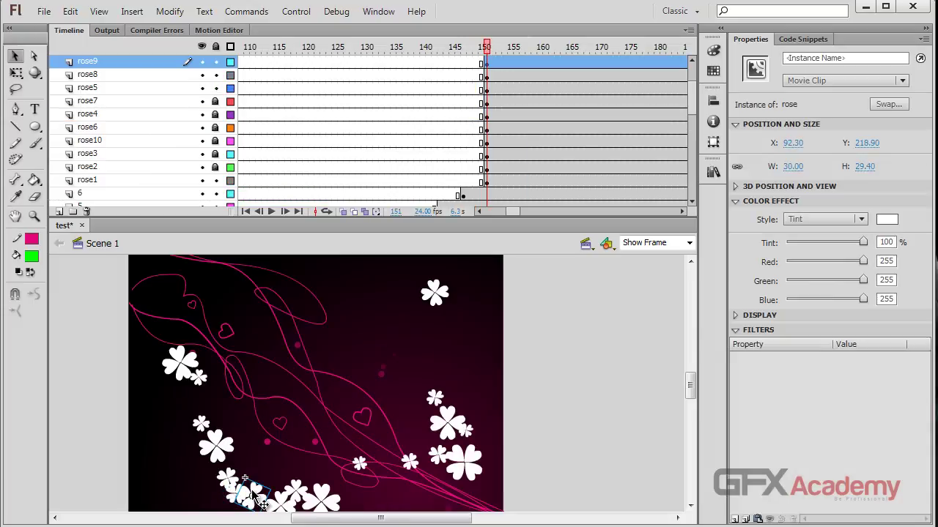
{"action": "double_click", "coordinate": [99, 63]}
{"action": "key", "text": "Return"}
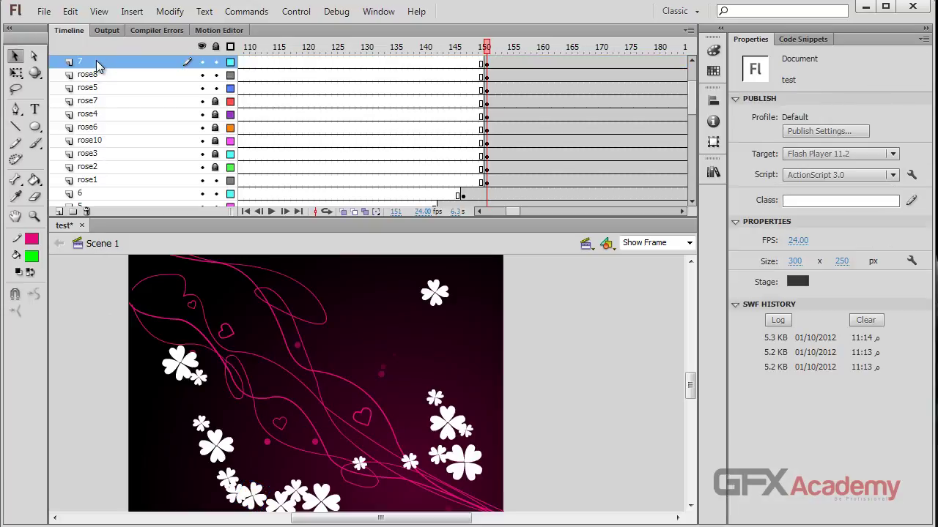
{"action": "left_click_drag", "start_coordinate": [99, 66], "coordinate": [138, 186]}
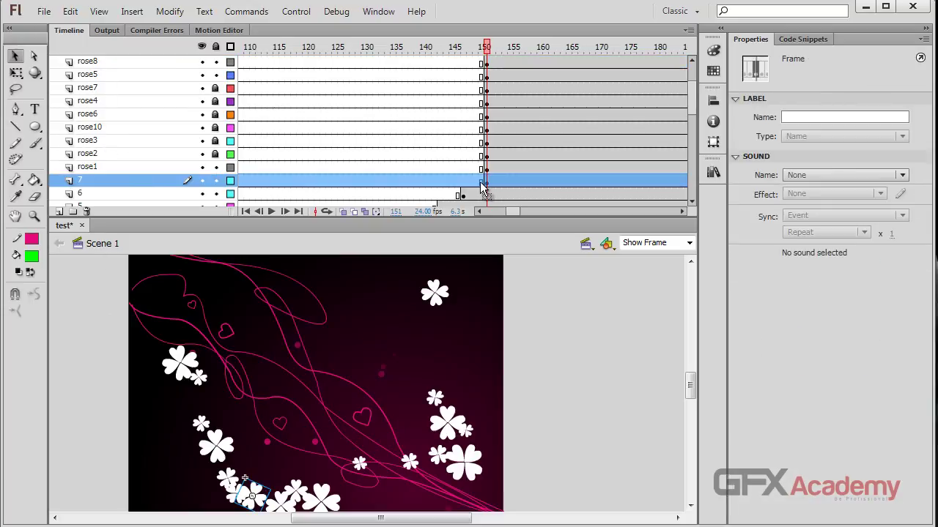
Shift the starting keyframes of all rose layers above layer 7 to frame 168 together and save the document
{"action": "left_click_drag", "start_coordinate": [488, 182], "coordinate": [587, 101]}
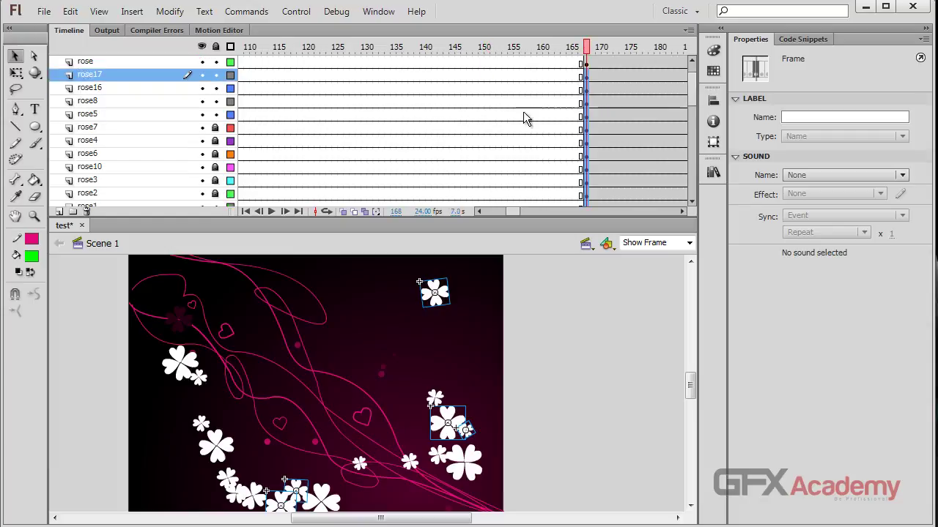
{"action": "scroll", "coordinate": [516, 124], "scroll_direction": "down", "scroll_amount": 2}
{"action": "key", "text": "ctrl+s"}
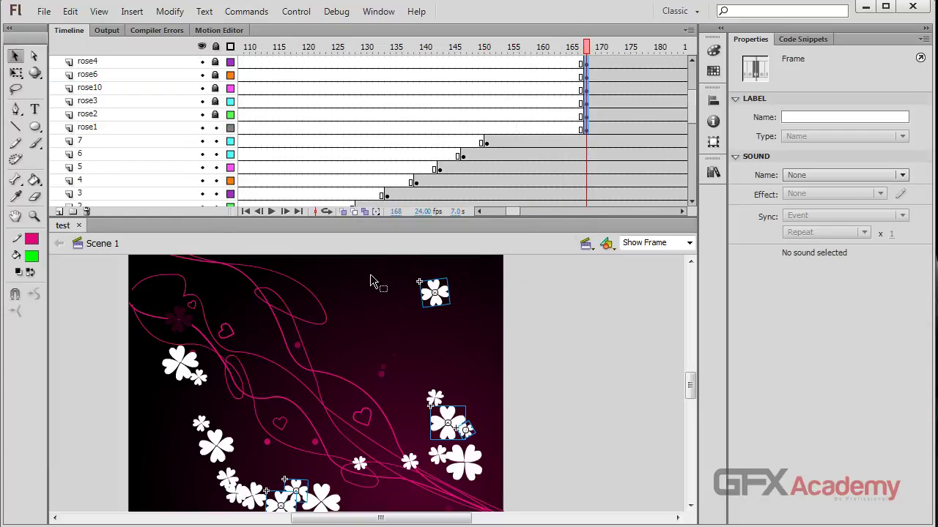
Rename the rose8 layer, which holds the next flower after layer 7's, as 8 and move it directly above layer 7
{"action": "left_click", "coordinate": [141, 142]}
{"action": "scroll", "coordinate": [141, 143], "scroll_direction": "down", "scroll_amount": 1}
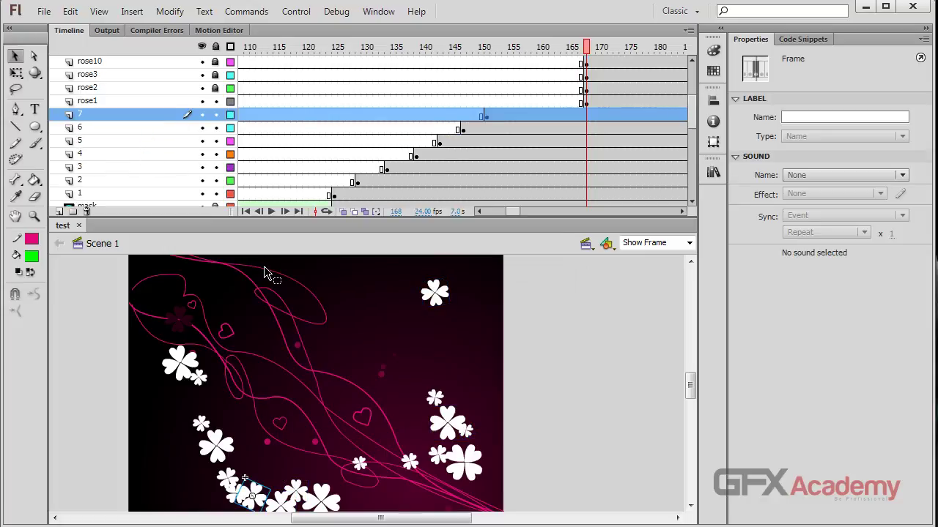
{"action": "left_click", "coordinate": [284, 504]}
{"action": "scroll", "coordinate": [282, 508], "scroll_direction": "down", "scroll_amount": 3}
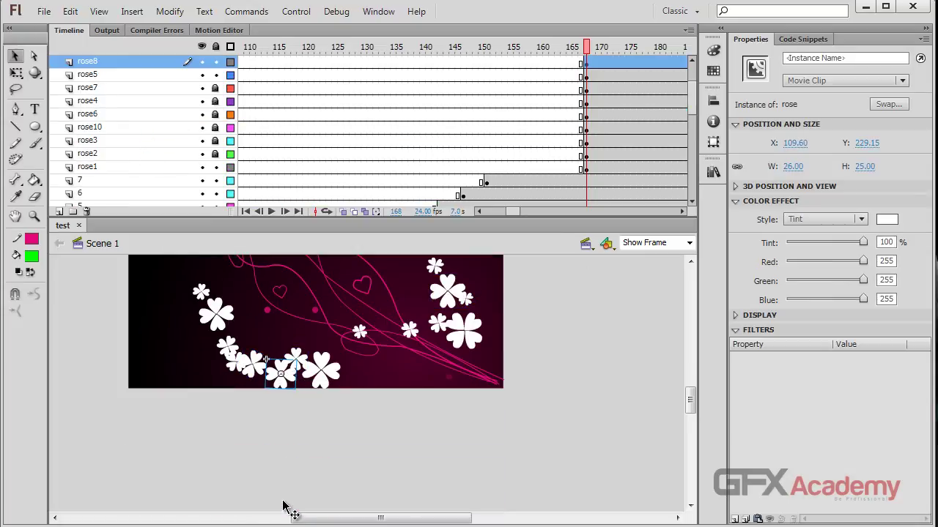
{"action": "double_click", "coordinate": [133, 65]}
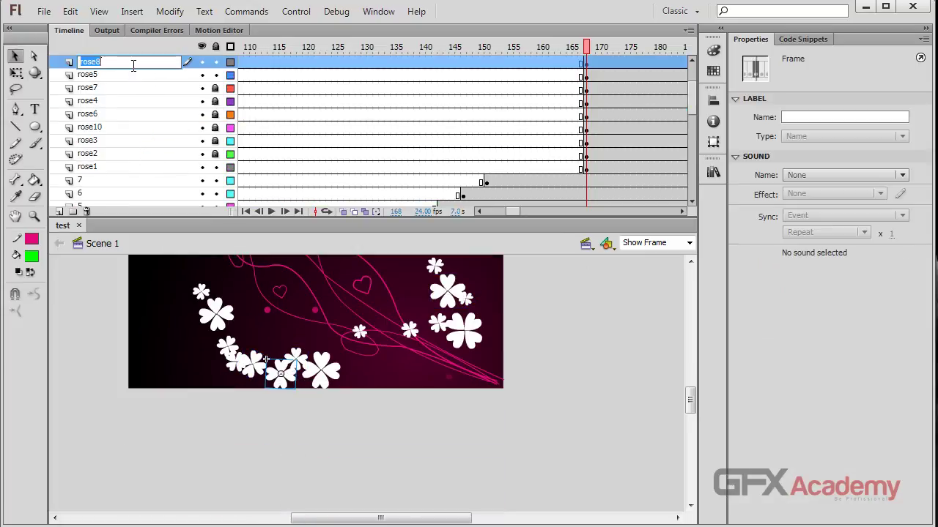
{"action": "type", "text": "8"}
{"action": "key", "text": "Return"}
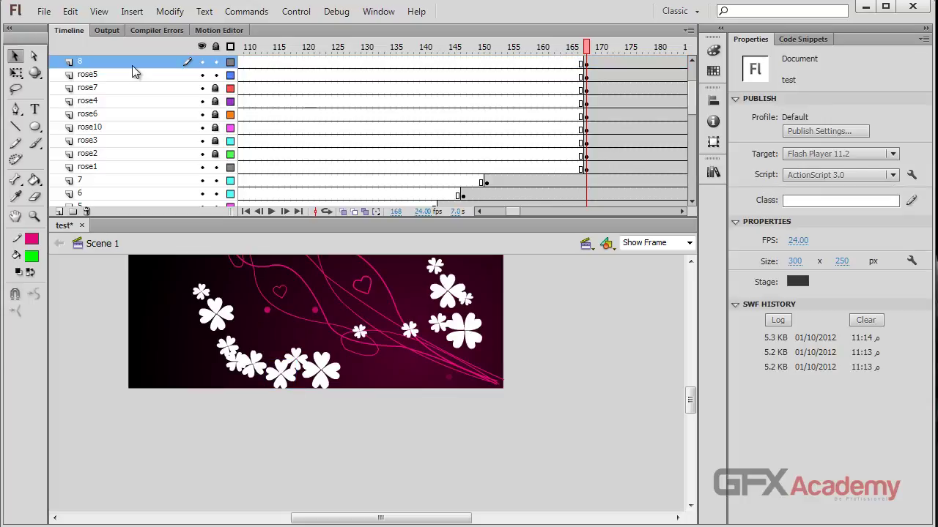
{"action": "left_click_drag", "start_coordinate": [133, 64], "coordinate": [131, 173]}
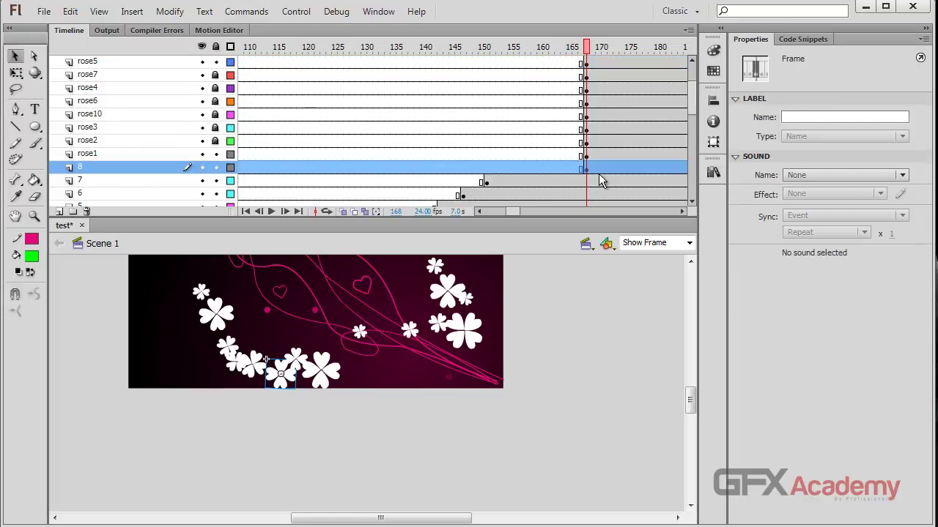
Shift layer 8's starting keyframe to frame 155 and return the playhead to frame 168
{"action": "left_click_drag", "start_coordinate": [587, 173], "coordinate": [513, 175]}
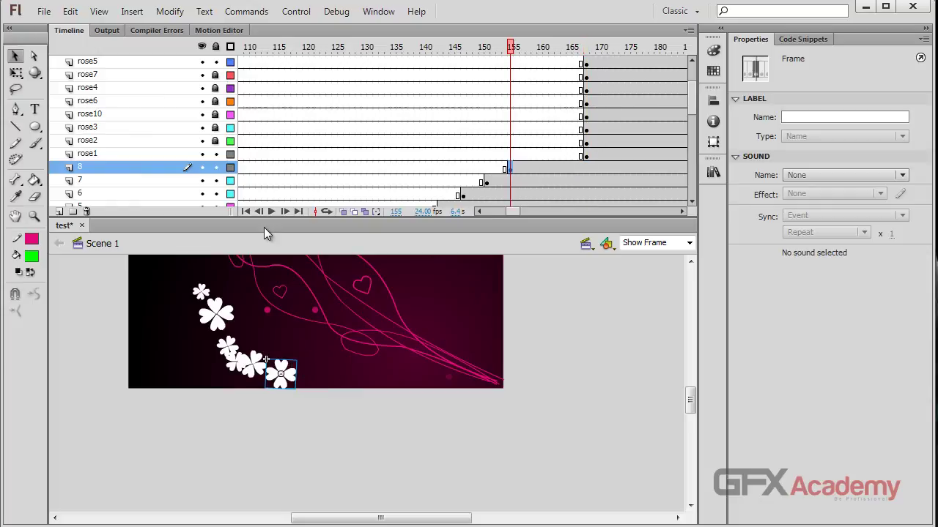
{"action": "left_click_drag", "start_coordinate": [511, 48], "coordinate": [586, 52]}
{"action": "left_click", "coordinate": [352, 295]}
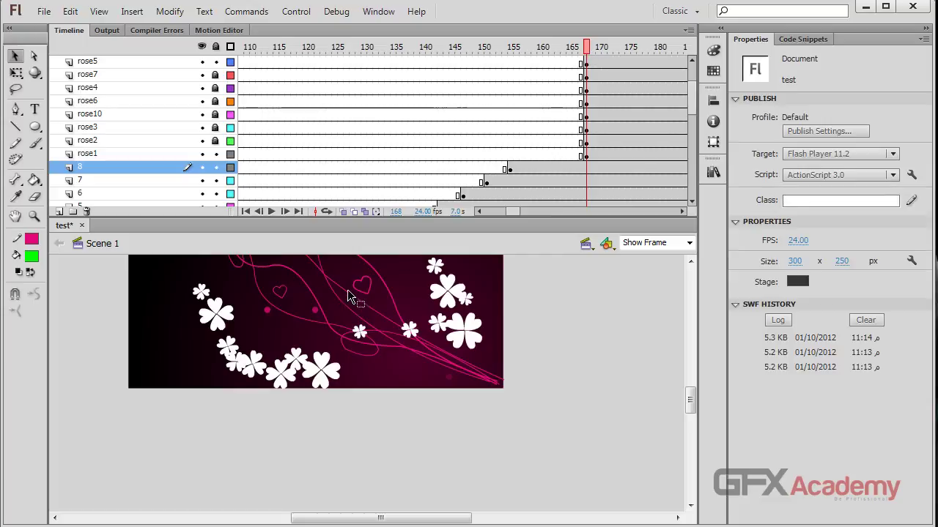
Rename the rose5 layer, which holds the small flower above layer 8's, as 9 and move it directly above layer 8
{"action": "left_click", "coordinate": [297, 358]}
{"action": "double_click", "coordinate": [111, 62]}
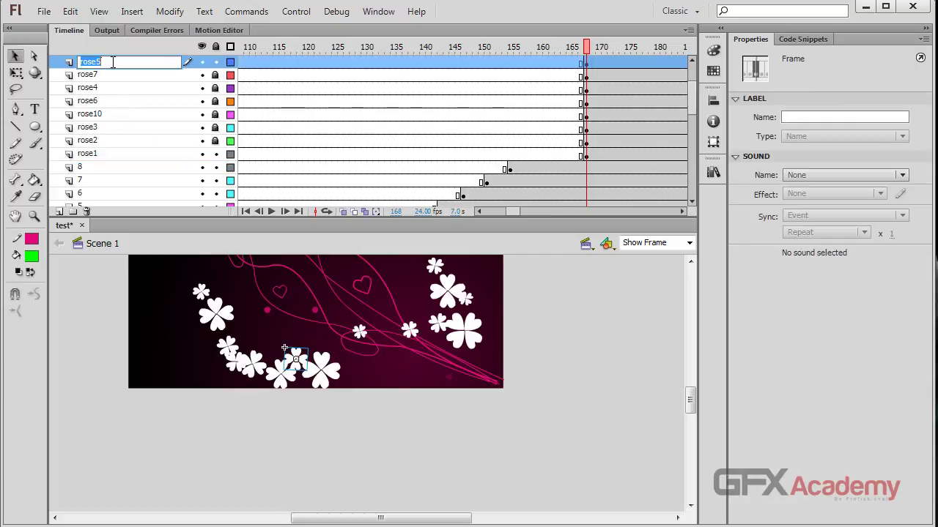
{"action": "type", "text": "9"}
{"action": "key", "text": "Return"}
{"action": "left_click_drag", "start_coordinate": [112, 68], "coordinate": [119, 156]}
Shift layer 9's starting keyframe to frame 159 and return the playhead to frame 168
{"action": "left_click", "coordinate": [586, 156]}
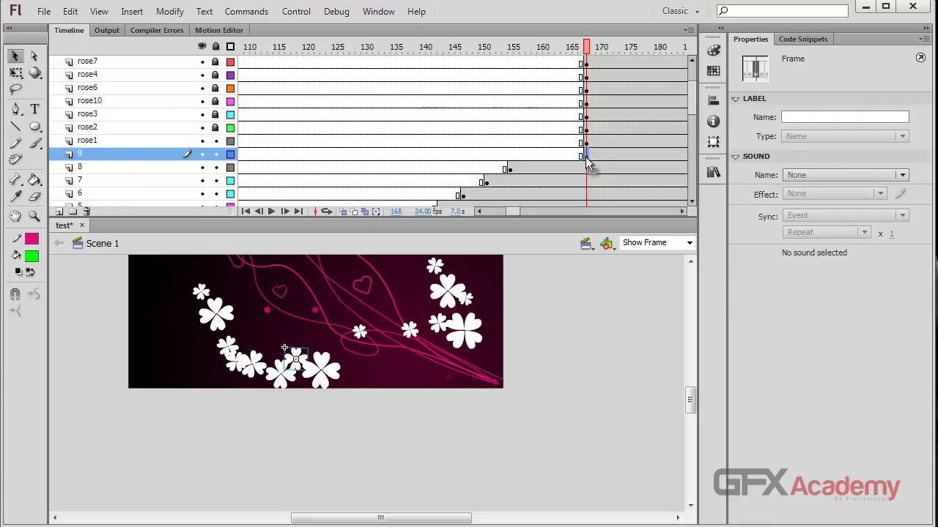
{"action": "left_click_drag", "start_coordinate": [587, 160], "coordinate": [532, 158]}
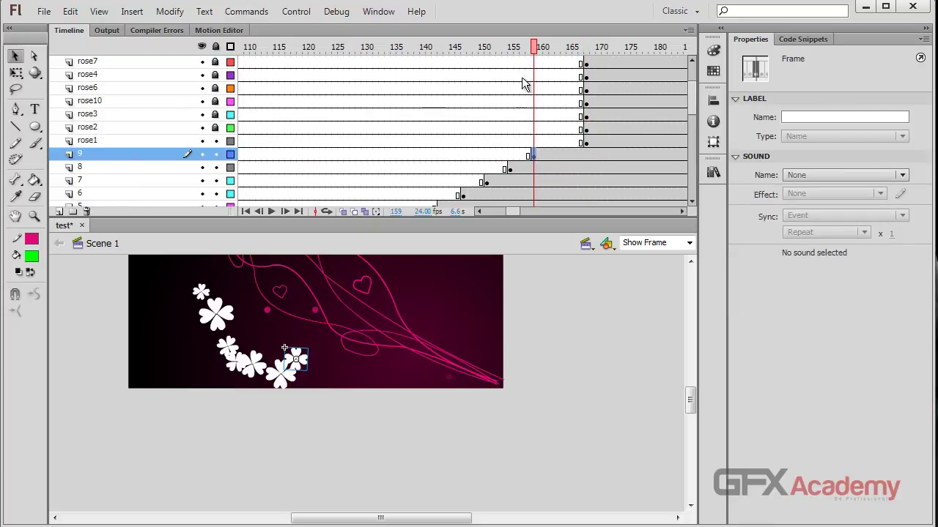
{"action": "left_click_drag", "start_coordinate": [524, 48], "coordinate": [587, 53]}
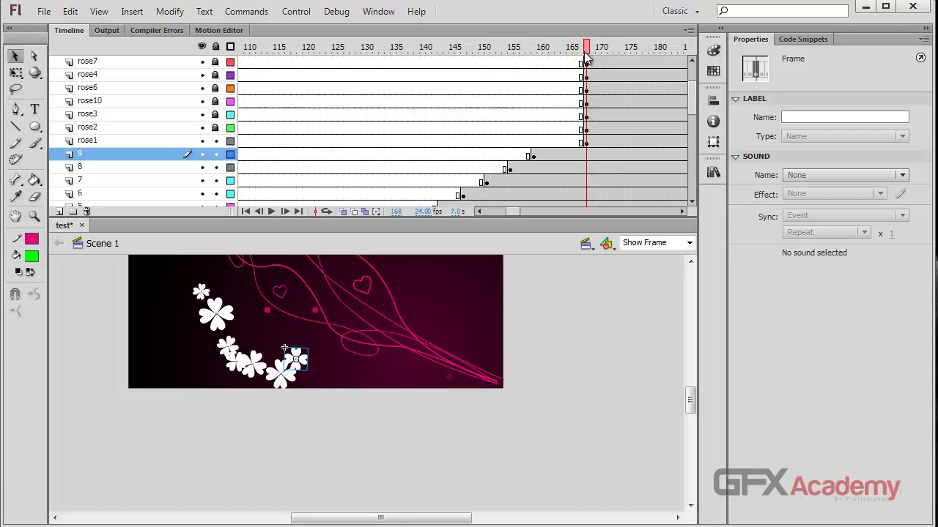
Unlock the rose2, rose3, rose10, rose6, rose4 and rose7 layers so their flowers can be selected
{"action": "left_click", "coordinate": [585, 143]}
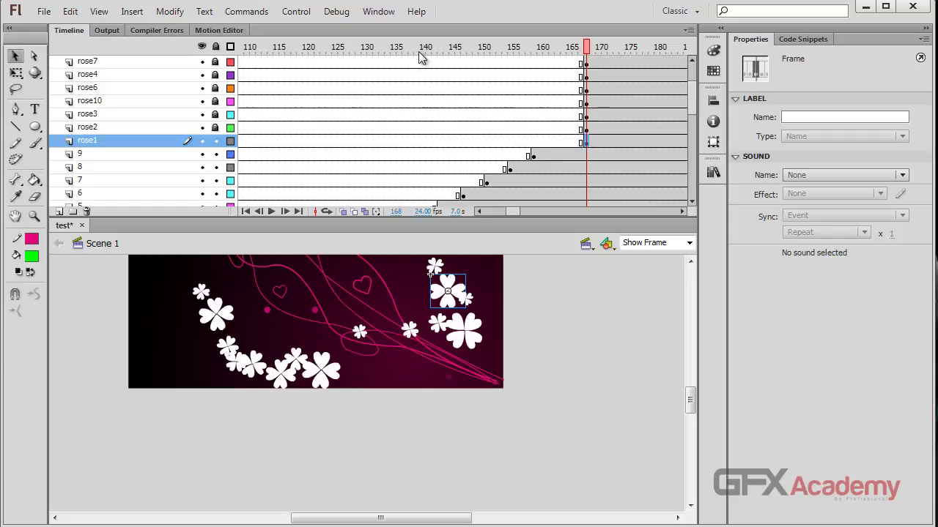
{"action": "left_click", "coordinate": [162, 155]}
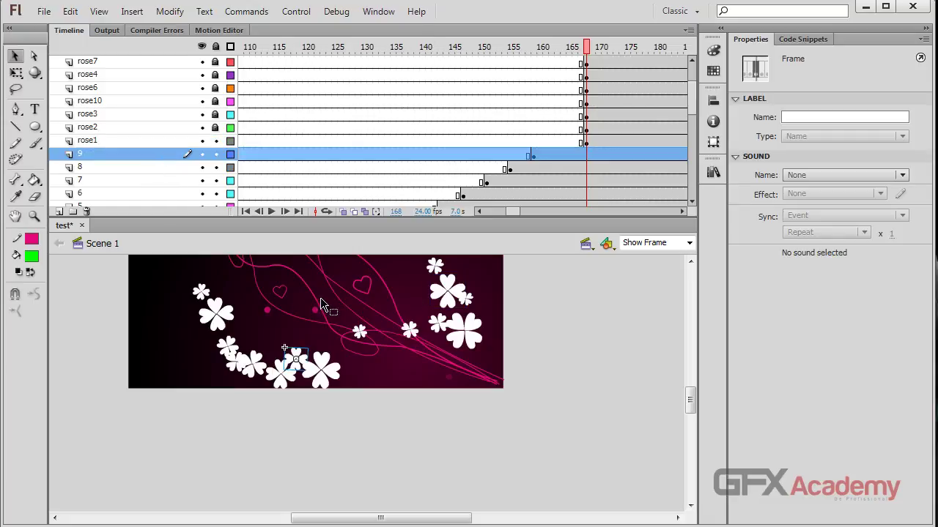
{"action": "left_click", "coordinate": [331, 370]}
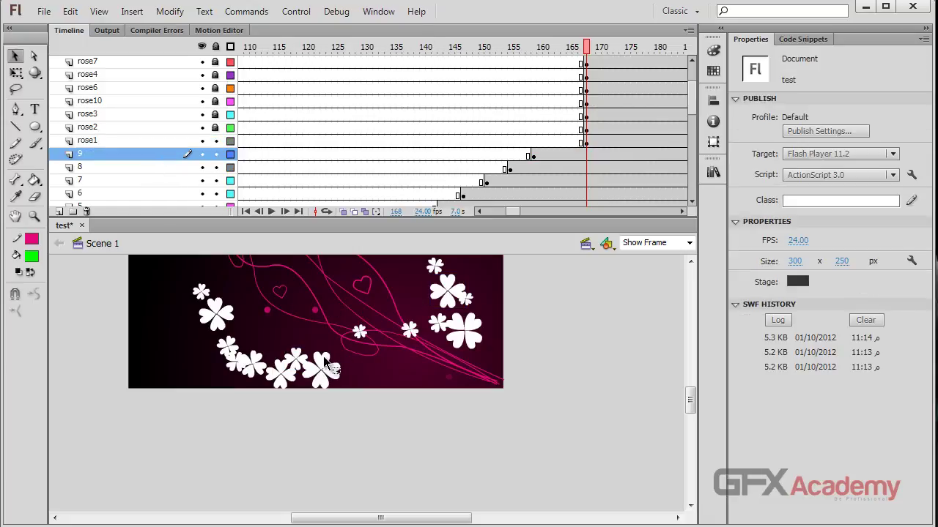
{"action": "left_click_drag", "start_coordinate": [216, 128], "coordinate": [216, 62]}
Move the rose7 layer, which holds the large flower beside layer 9's, directly above layer 9 and rename it as 10
{"action": "left_click", "coordinate": [307, 353]}
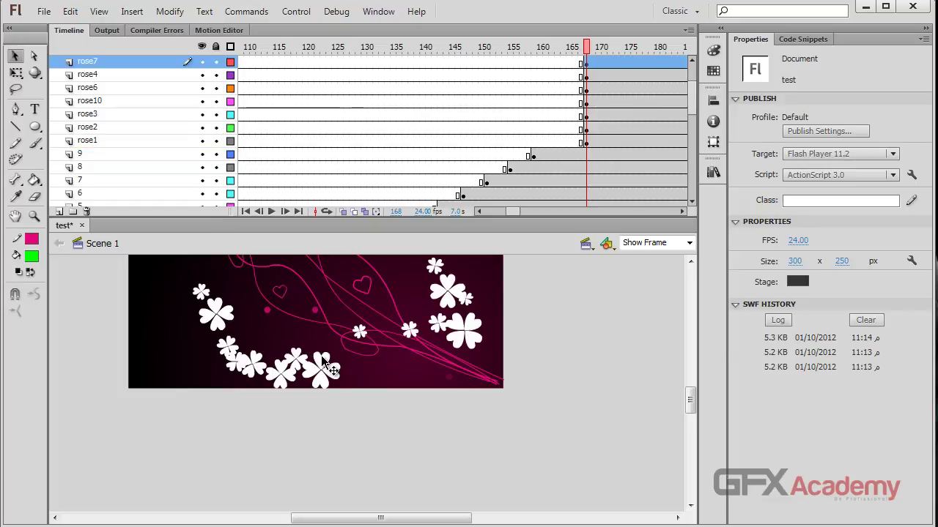
{"action": "left_click_drag", "start_coordinate": [142, 63], "coordinate": [142, 153]}
{"action": "double_click", "coordinate": [137, 142]}
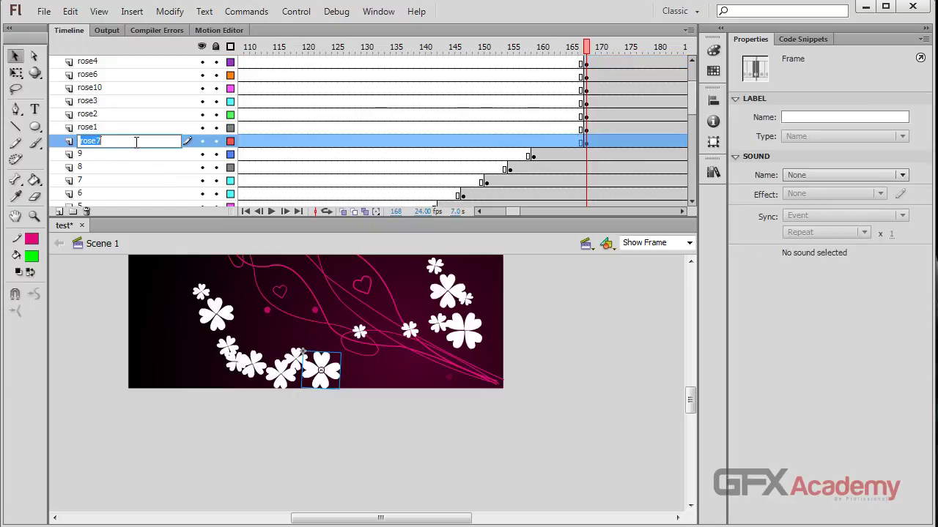
{"action": "key", "text": "Return"}
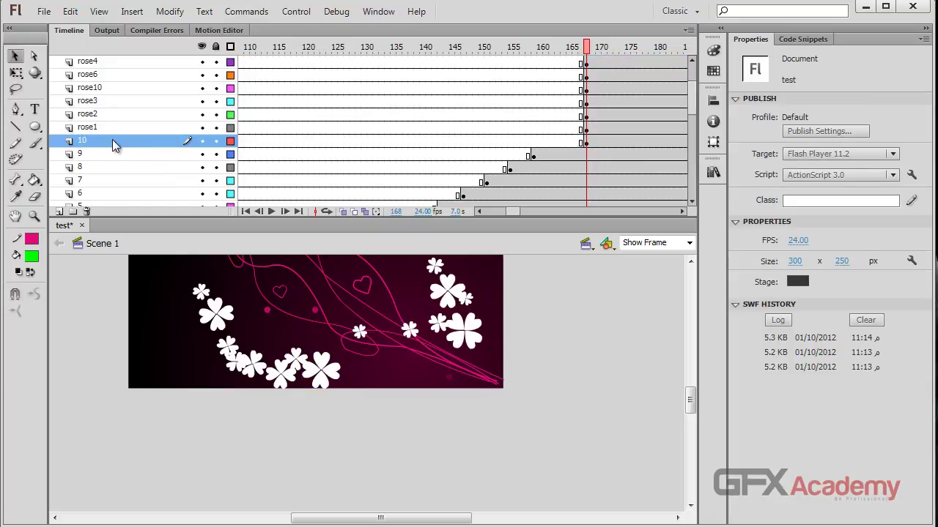
Shift layer 10's starting keyframe to frame 163 and return the playhead to frame 168
{"action": "left_click", "coordinate": [585, 143]}
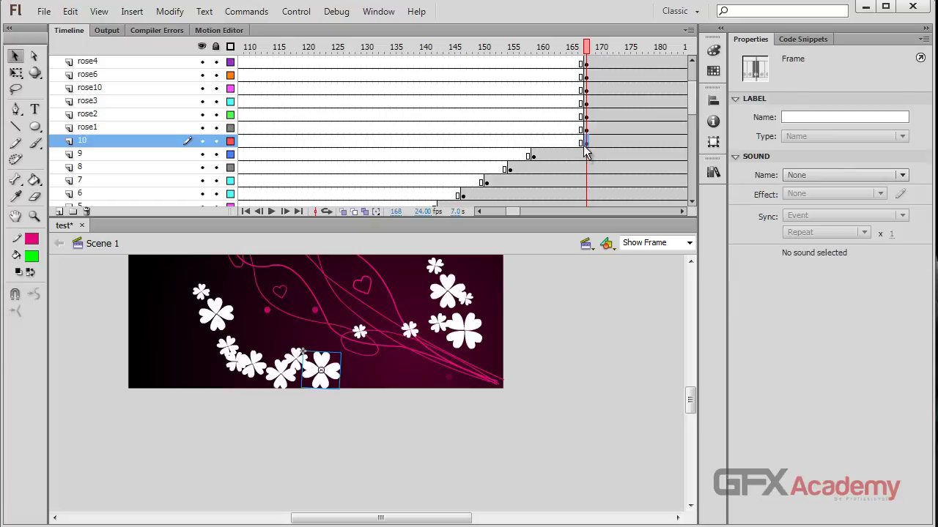
{"action": "left_click_drag", "start_coordinate": [586, 144], "coordinate": [557, 144]}
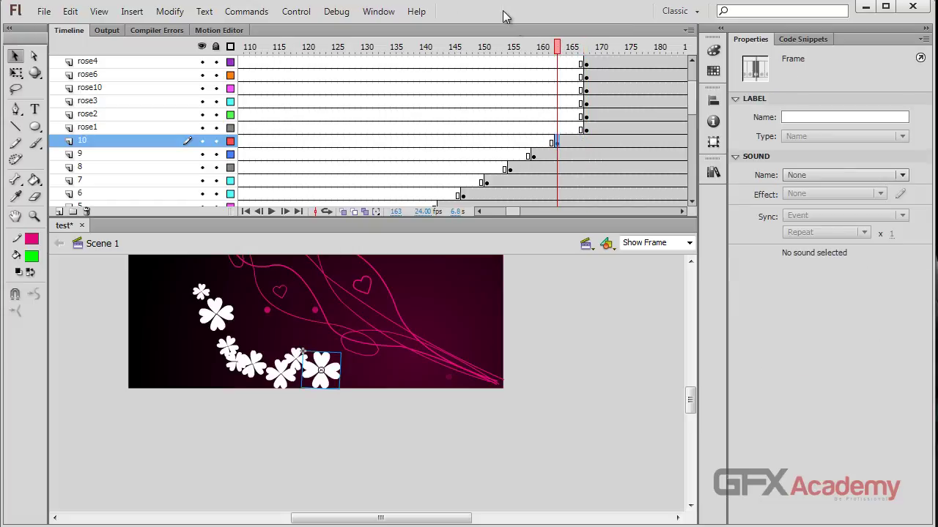
{"action": "left_click_drag", "start_coordinate": [561, 45], "coordinate": [586, 47]}
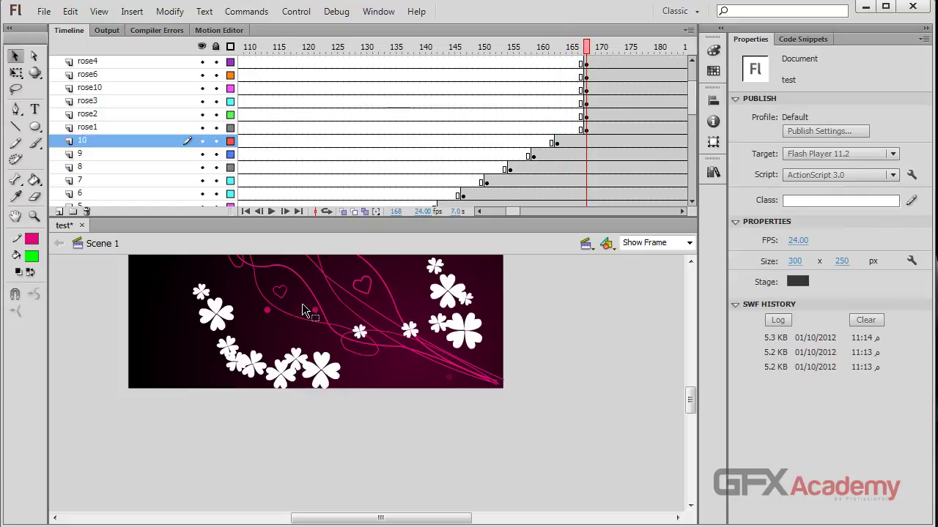
Rename the rose2 layer, which holds the small flower after layer 10's, as 11 and move it directly above layer 10
{"action": "left_click", "coordinate": [363, 328]}
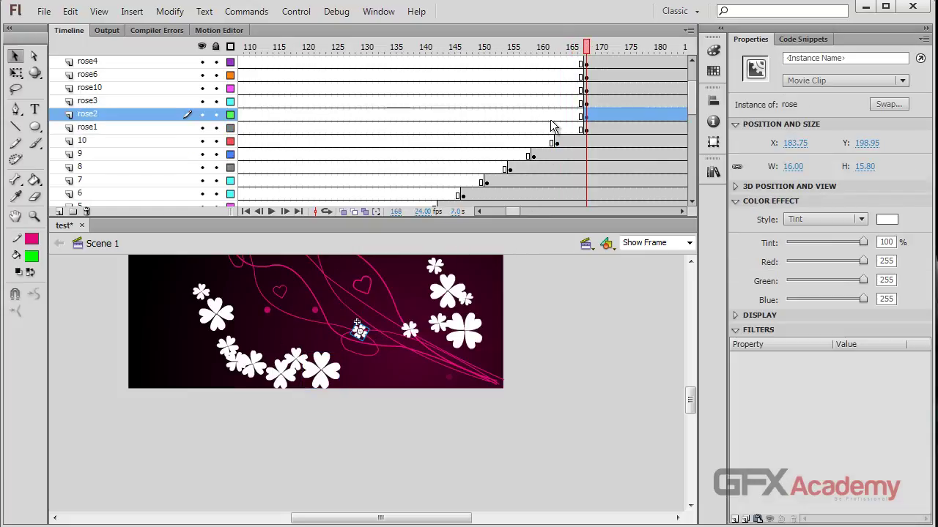
{"action": "double_click", "coordinate": [112, 117]}
{"action": "type", "text": "1"}
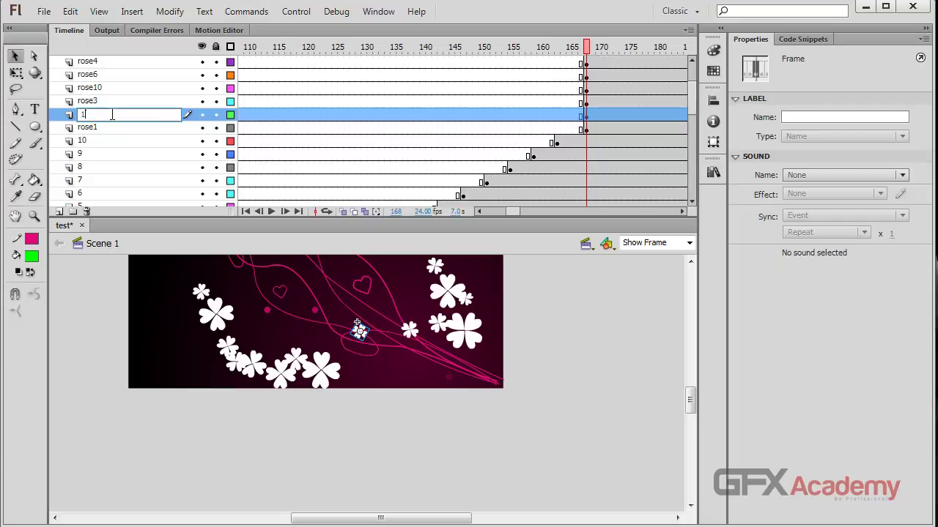
{"action": "type", "text": "1"}
{"action": "key", "text": "Return"}
{"action": "left_click_drag", "start_coordinate": [110, 114], "coordinate": [112, 129]}
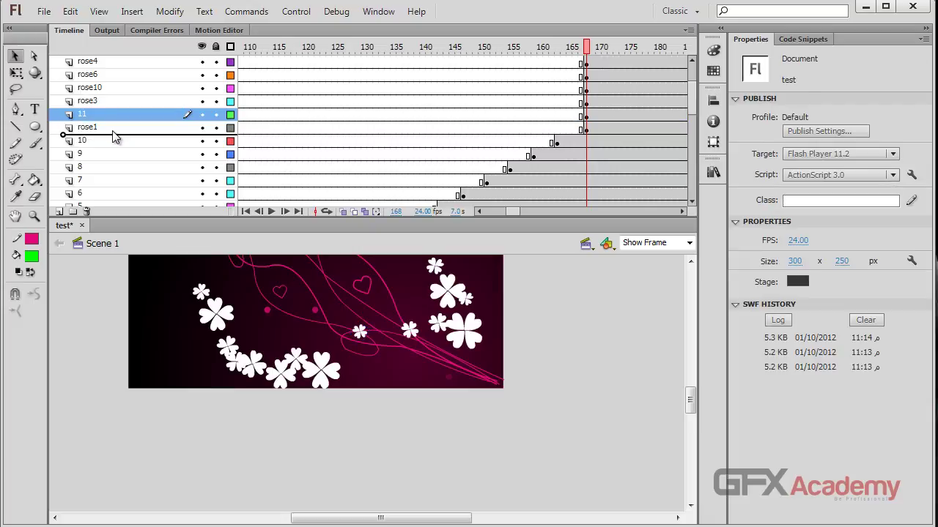
Shift layer 11's starting keyframe to frame 167 and save the document
{"action": "left_click", "coordinate": [585, 130]}
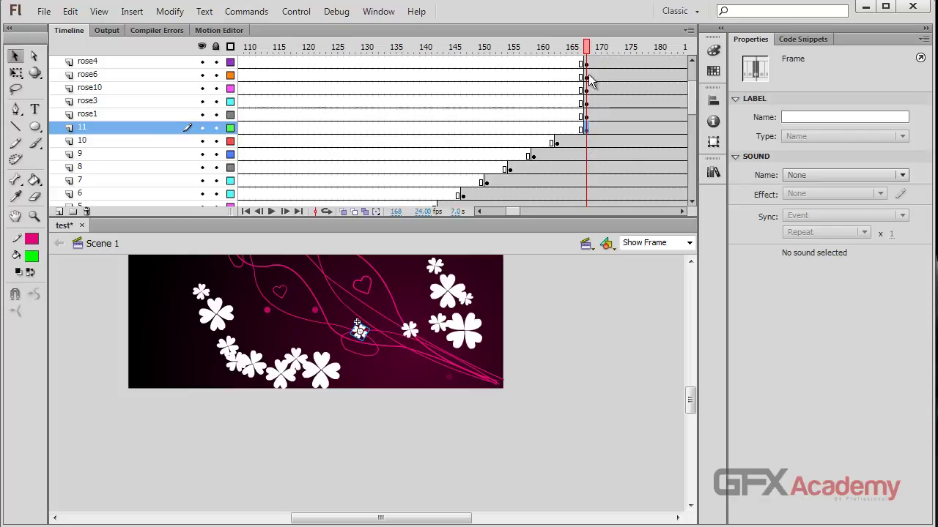
{"action": "left_click_drag", "start_coordinate": [585, 47], "coordinate": [559, 47]}
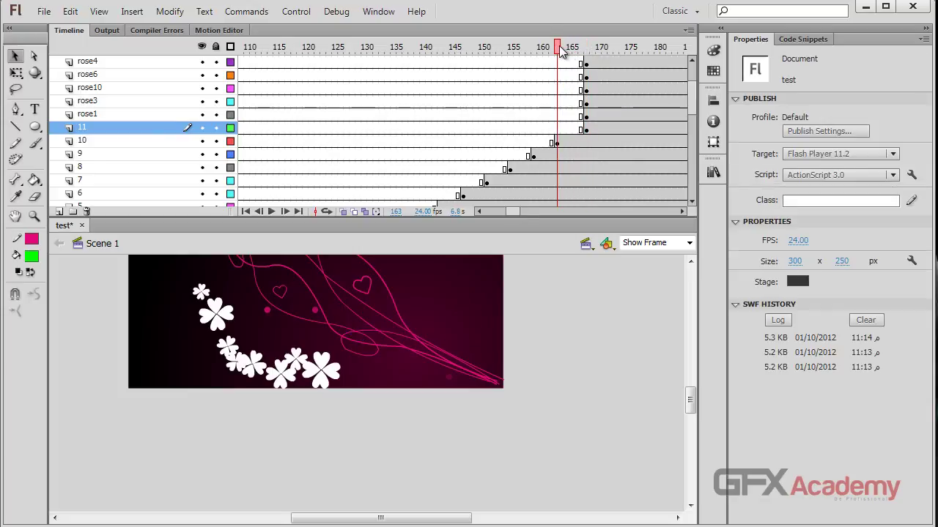
{"action": "left_click_drag", "start_coordinate": [560, 47], "coordinate": [586, 47]}
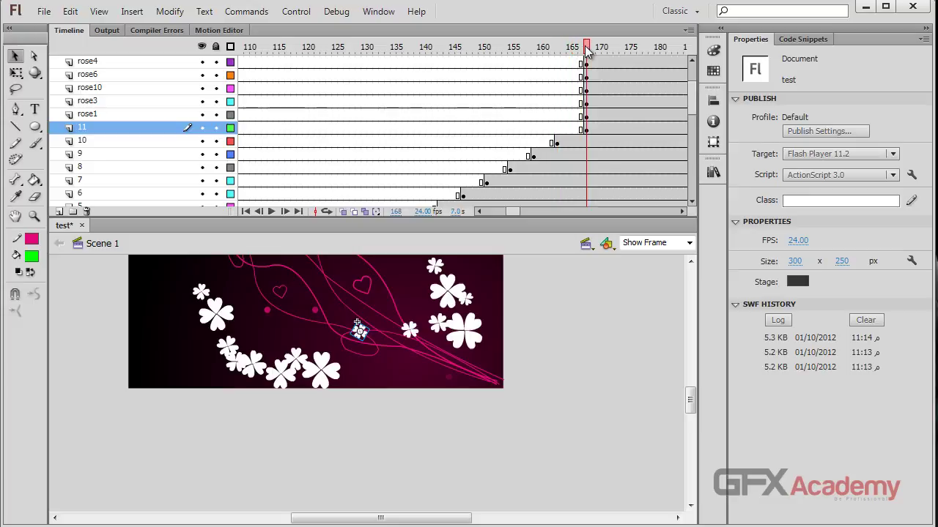
{"action": "left_click", "coordinate": [586, 131]}
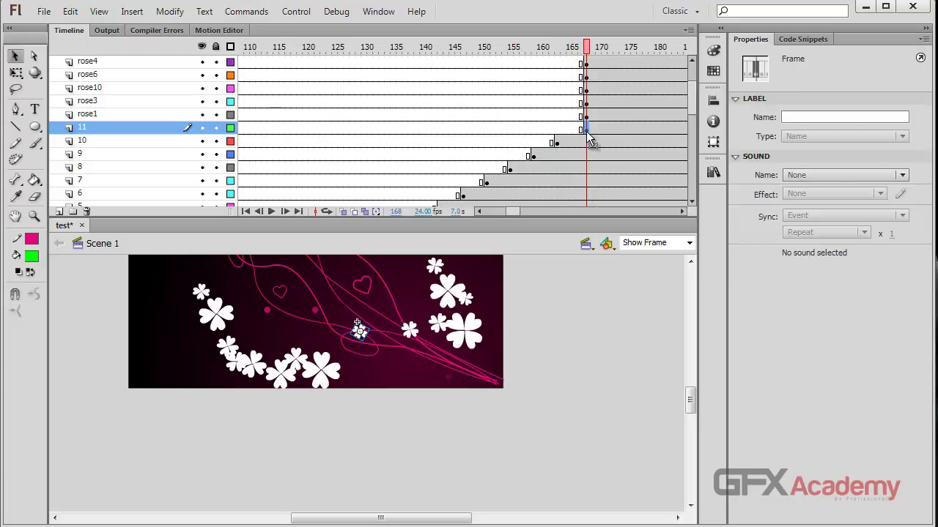
{"action": "left_click_drag", "start_coordinate": [586, 130], "coordinate": [580, 130]}
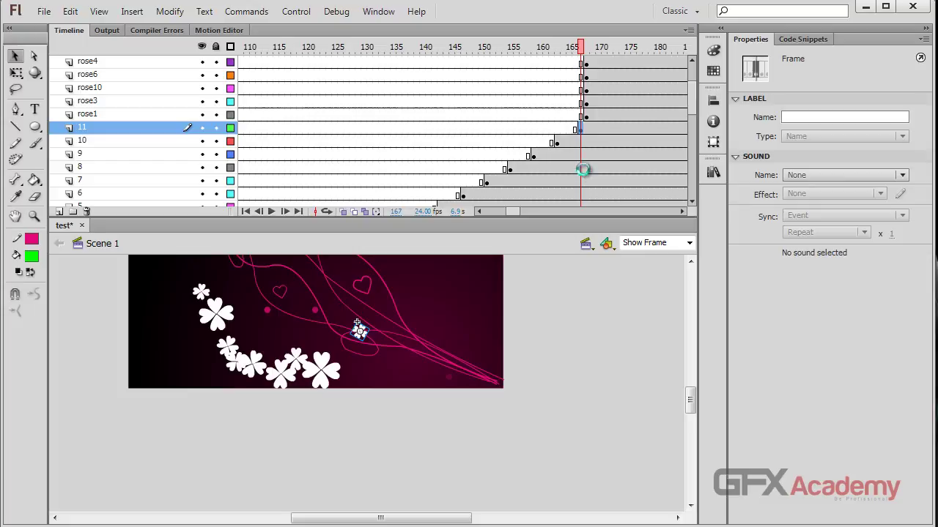
{"action": "key", "text": "ctrl+s"}
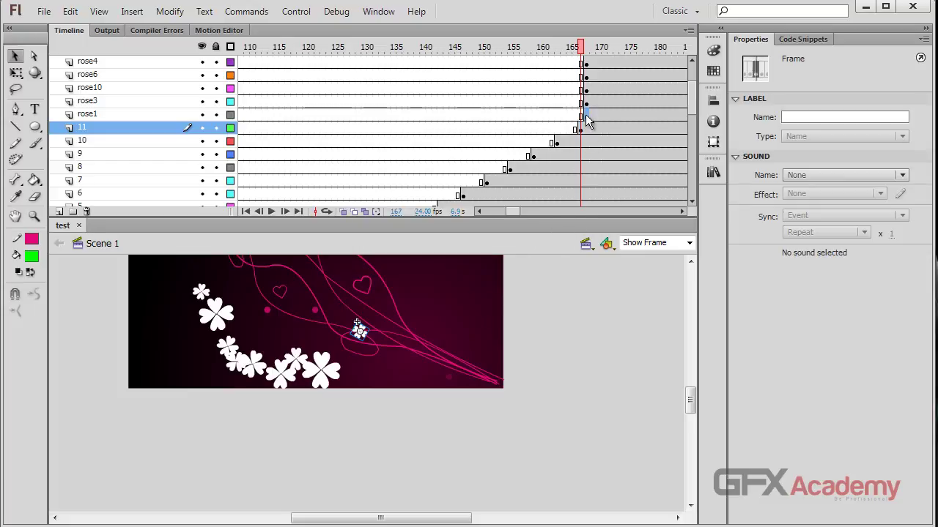
Move the starting keyframes of all remaining unnumbered rose layers, from rose1 up through rose17, together to frame 202
{"action": "left_click_drag", "start_coordinate": [586, 118], "coordinate": [610, 73]}
{"action": "scroll", "coordinate": [553, 140], "scroll_direction": "down", "scroll_amount": 1}
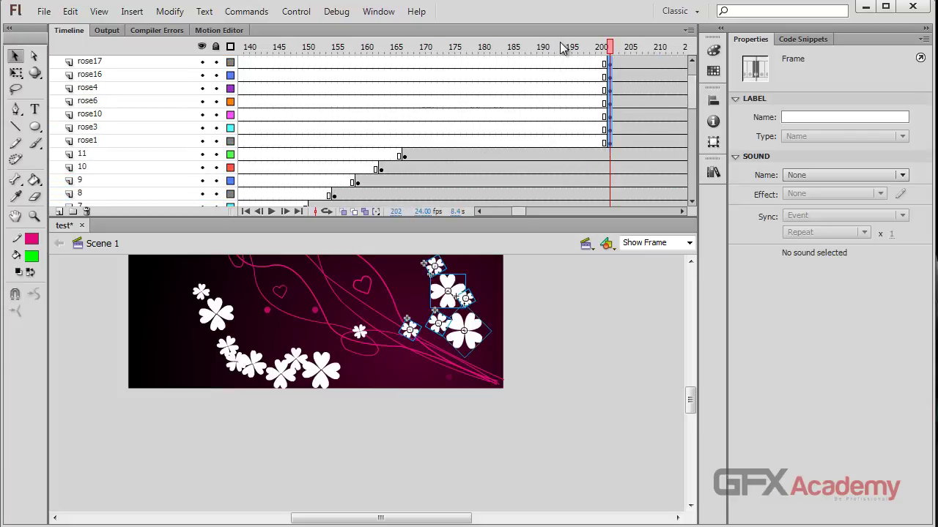
{"action": "left_click_drag", "start_coordinate": [562, 47], "coordinate": [610, 55]}
{"action": "left_click", "coordinate": [438, 348]}
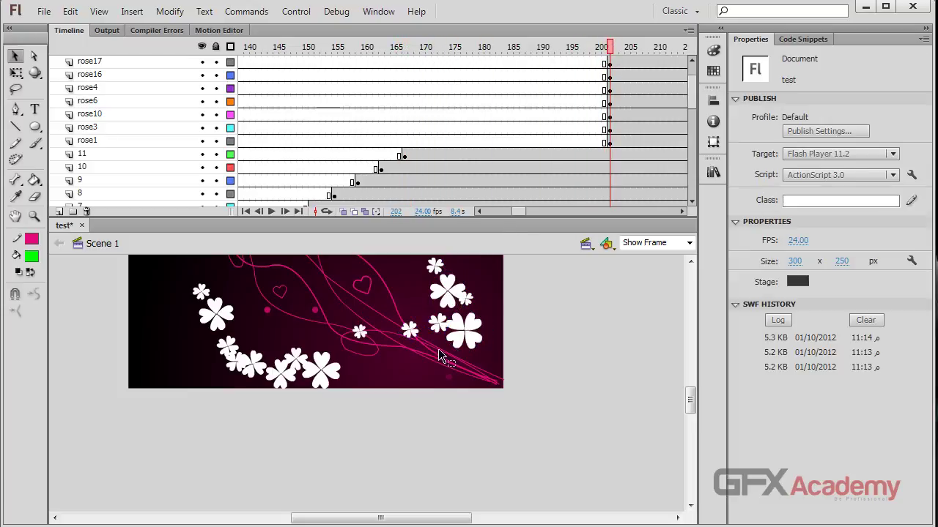
Rename the rose6 layer, which holds the small flower after layer 11's, as 12 and move it directly above layer 11
{"action": "left_click", "coordinate": [415, 331]}
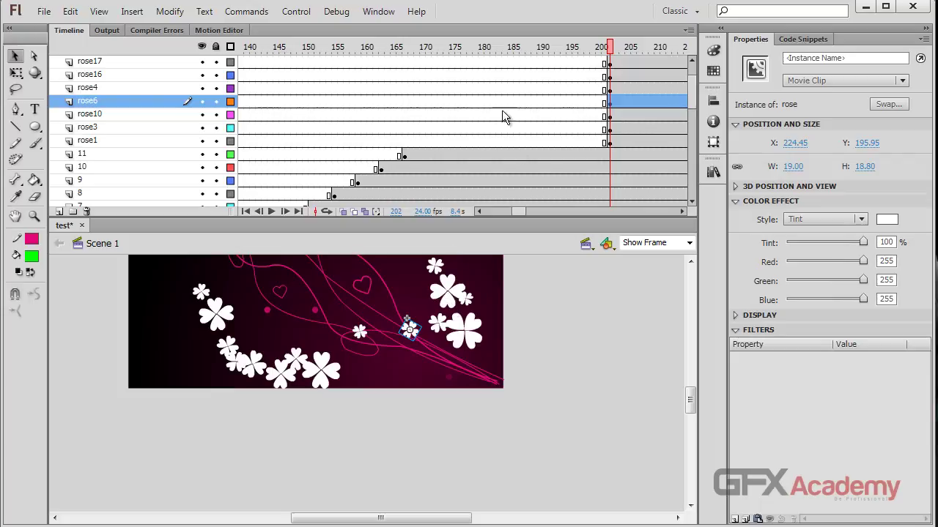
{"action": "double_click", "coordinate": [151, 104]}
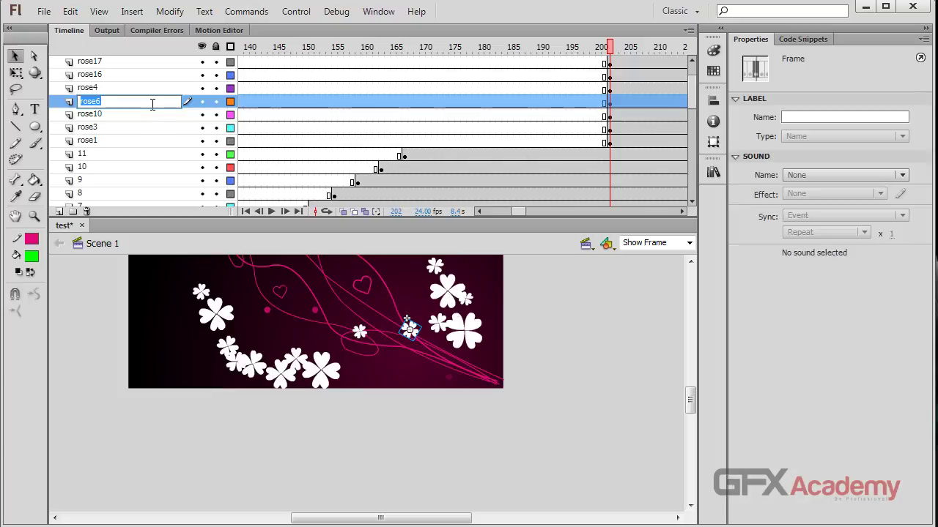
{"action": "type", "text": "12"}
{"action": "key", "text": "Return"}
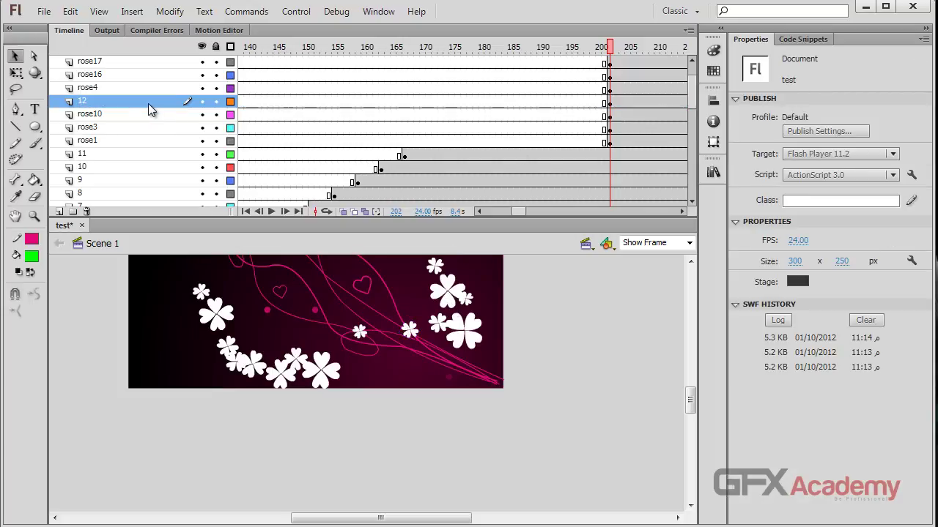
{"action": "left_click_drag", "start_coordinate": [147, 103], "coordinate": [149, 151]}
Shift layer 12's starting keyframe to frame 171 and return the playhead to frame 202
{"action": "left_click", "coordinate": [605, 142]}
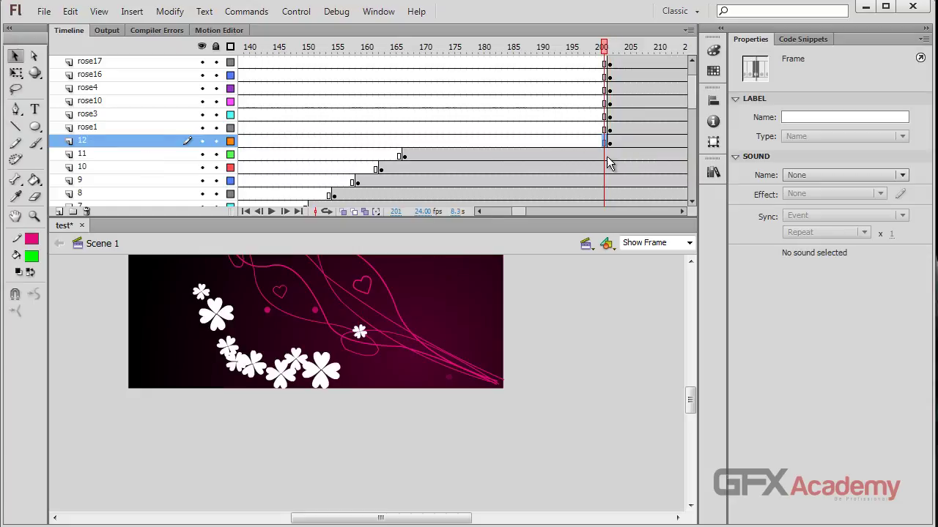
{"action": "left_click_drag", "start_coordinate": [612, 148], "coordinate": [430, 148]}
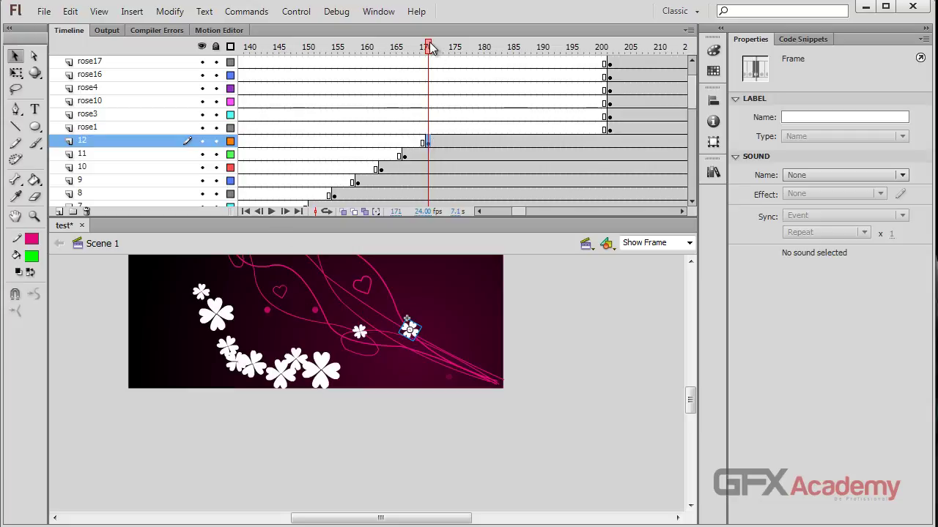
{"action": "left_click_drag", "start_coordinate": [430, 47], "coordinate": [609, 66]}
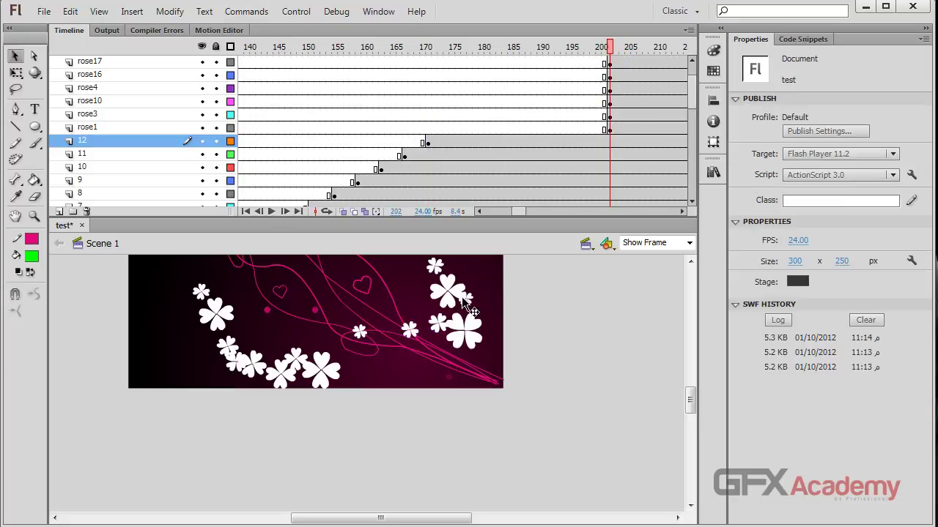
Rename the rose4 layer, which holds the small flower after layer 12's, as 13 and move it directly above layer 12
{"action": "left_click", "coordinate": [440, 319]}
{"action": "left_click", "coordinate": [439, 323]}
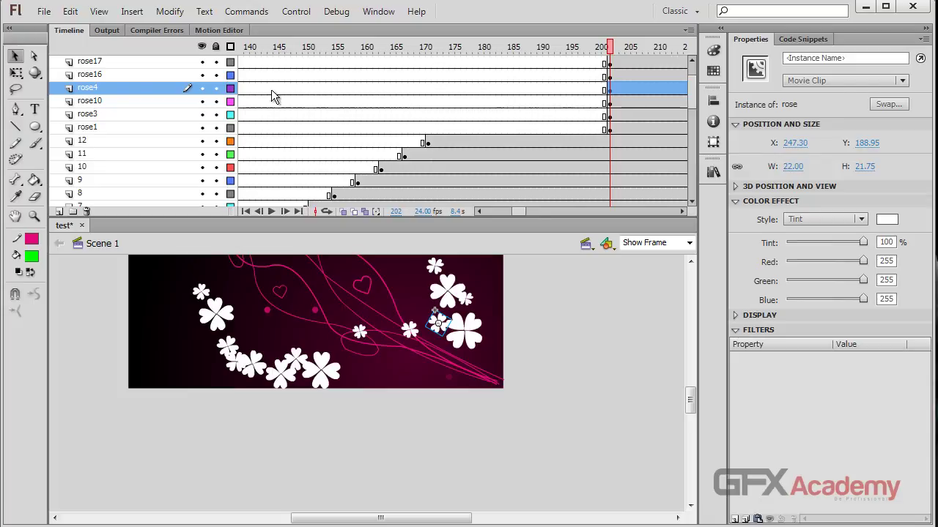
{"action": "double_click", "coordinate": [123, 89]}
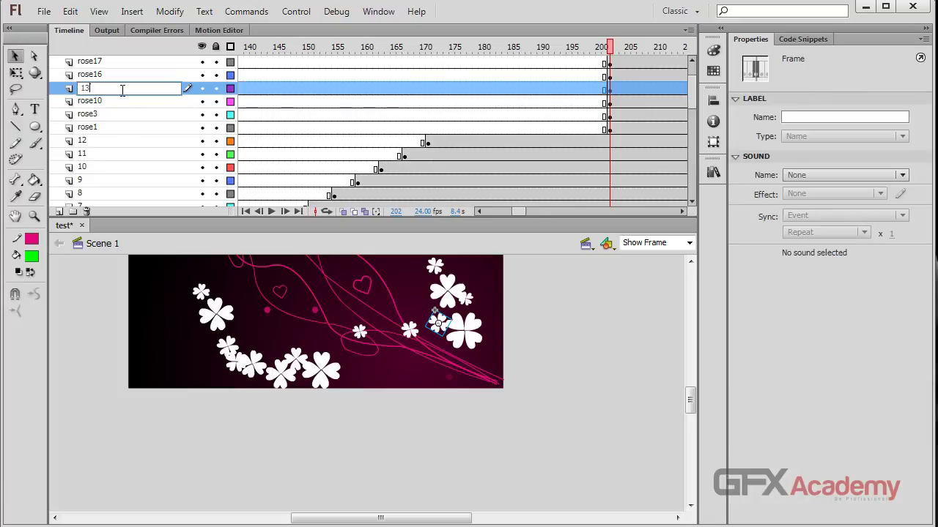
{"action": "key", "text": "Return"}
{"action": "left_click_drag", "start_coordinate": [121, 90], "coordinate": [122, 132]}
Shift layer 13's starting keyframe to frame 175 and return the playhead to frame 202
{"action": "left_click", "coordinate": [609, 130]}
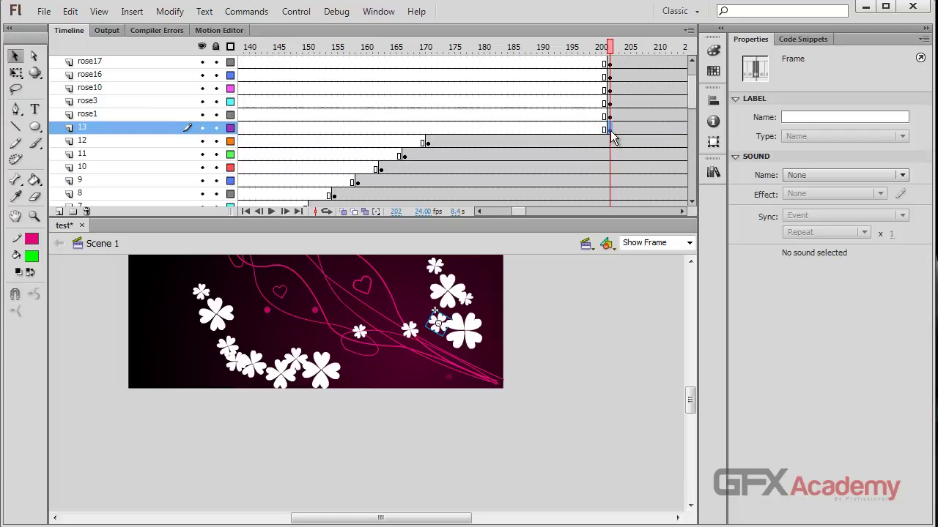
{"action": "left_click_drag", "start_coordinate": [609, 130], "coordinate": [456, 130]}
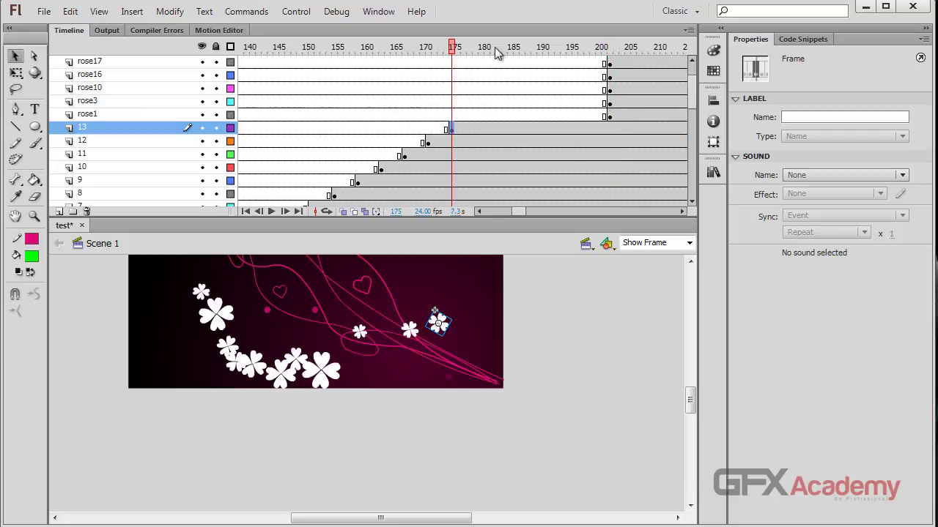
{"action": "left_click_drag", "start_coordinate": [451, 48], "coordinate": [609, 51]}
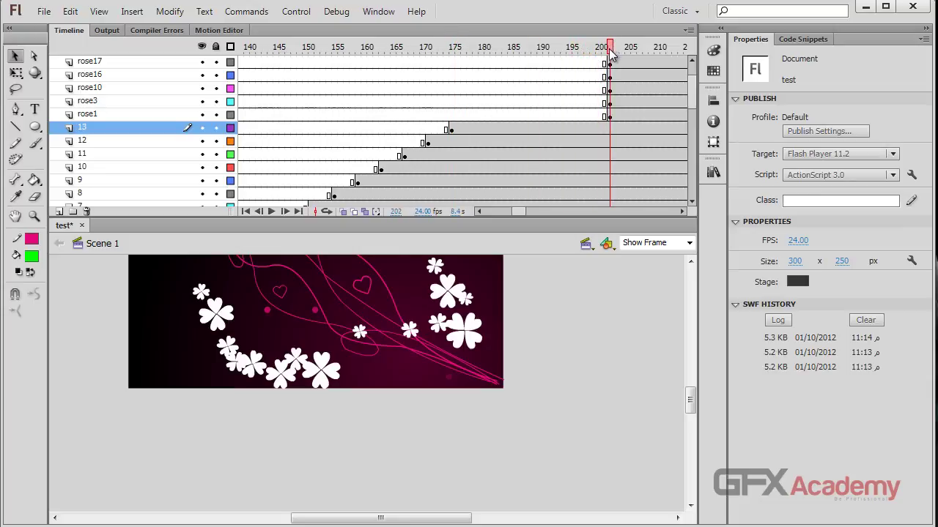
Rename the rose10 layer, which holds the large flower beside layer 13's, as 14 and move it directly above layer 13
{"action": "left_click", "coordinate": [468, 331]}
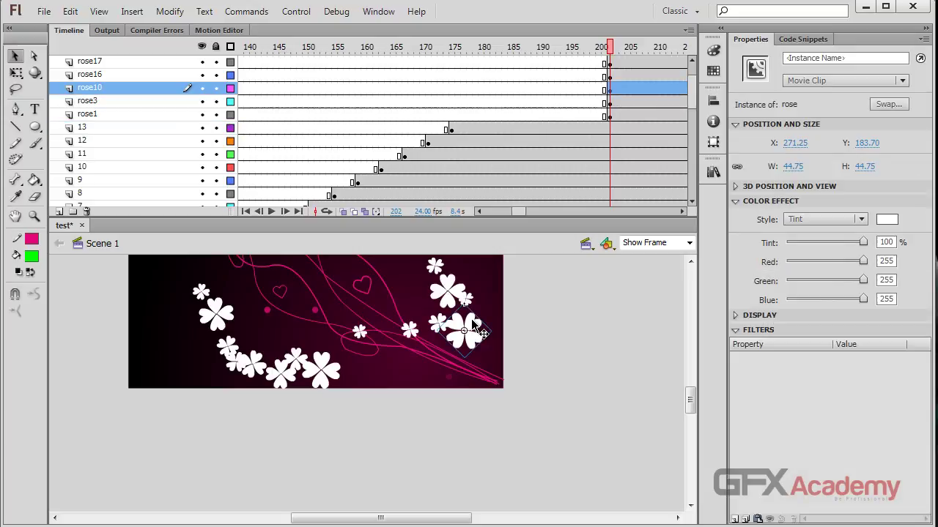
{"action": "double_click", "coordinate": [128, 90]}
{"action": "type", "text": "14"}
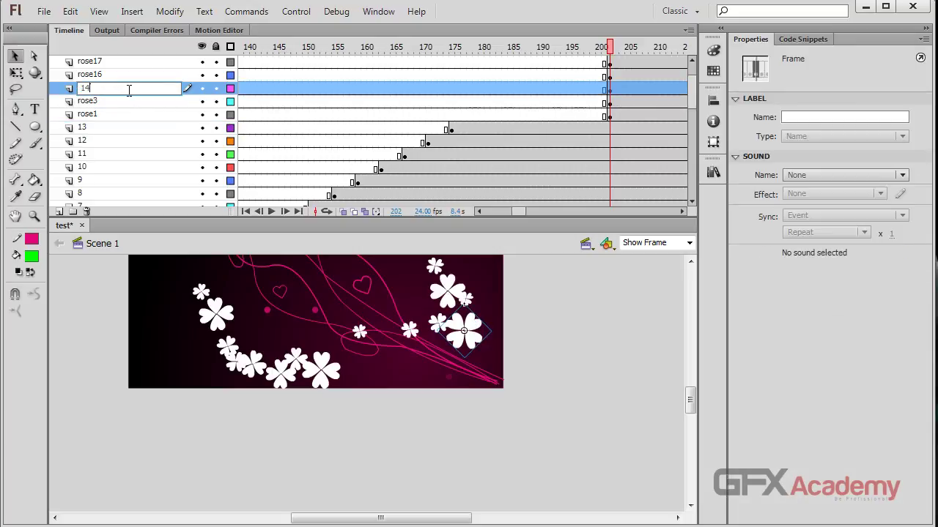
{"action": "key", "text": "Return"}
{"action": "left_click_drag", "start_coordinate": [128, 96], "coordinate": [130, 120]}
Shift layer 14's starting keyframe to frame 179, save the document and return the playhead to frame 202
{"action": "left_click", "coordinate": [609, 117]}
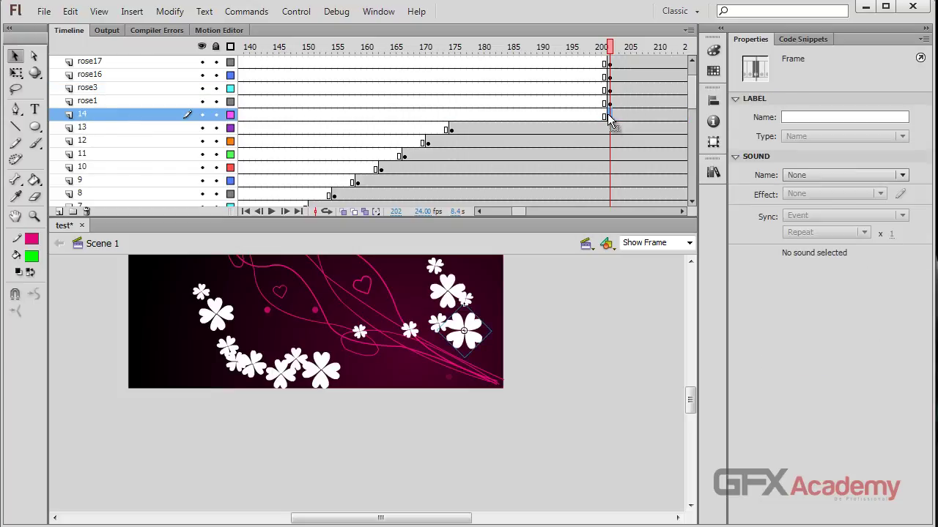
{"action": "left_click_drag", "start_coordinate": [611, 122], "coordinate": [479, 114]}
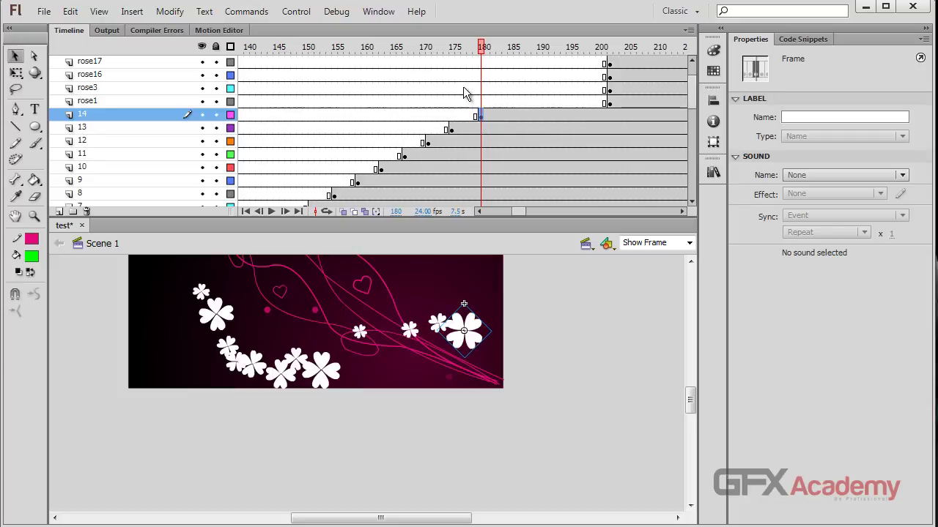
{"action": "mouse_move", "coordinate": [480, 54]}
{"action": "left_mouse_down"}
{"action": "mouse_move", "coordinate": [453, 51]}
{"action": "mouse_move", "coordinate": [481, 51]}
{"action": "left_mouse_up"}
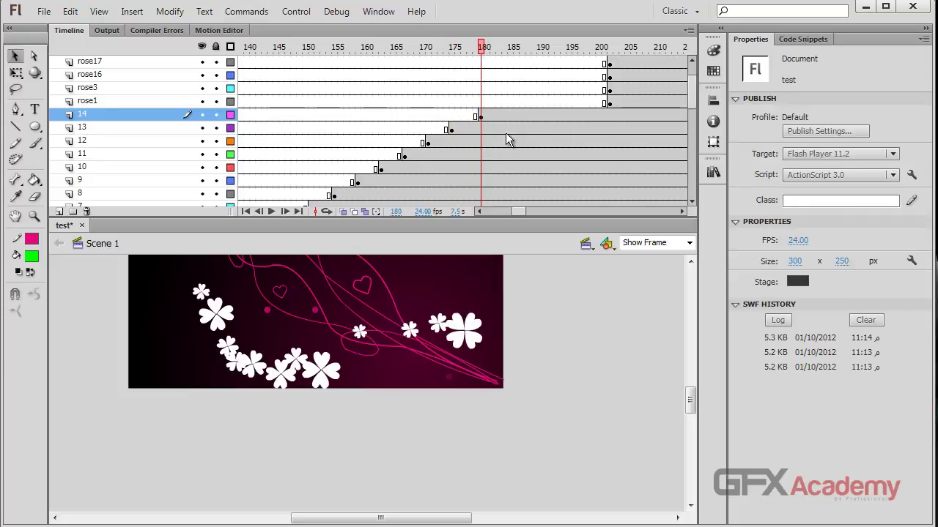
{"action": "left_click", "coordinate": [481, 116]}
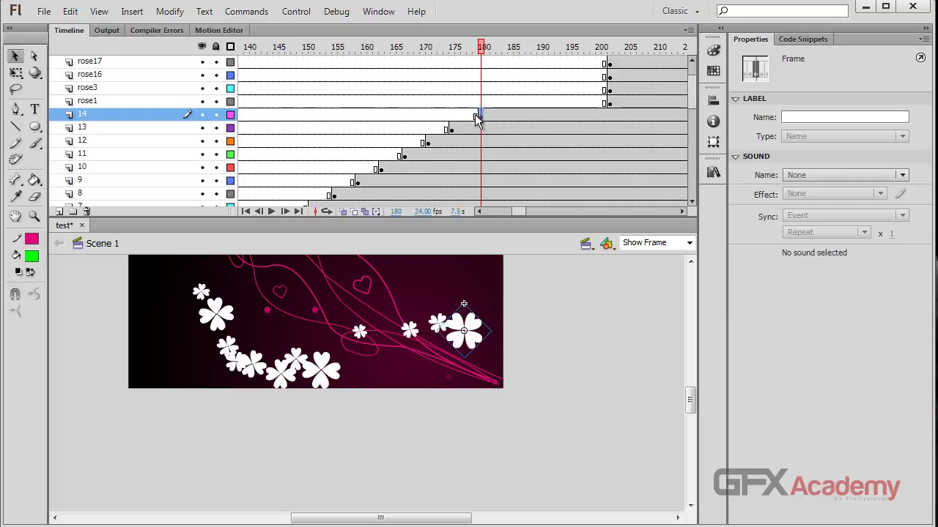
{"action": "left_click_drag", "start_coordinate": [477, 115], "coordinate": [473, 116]}
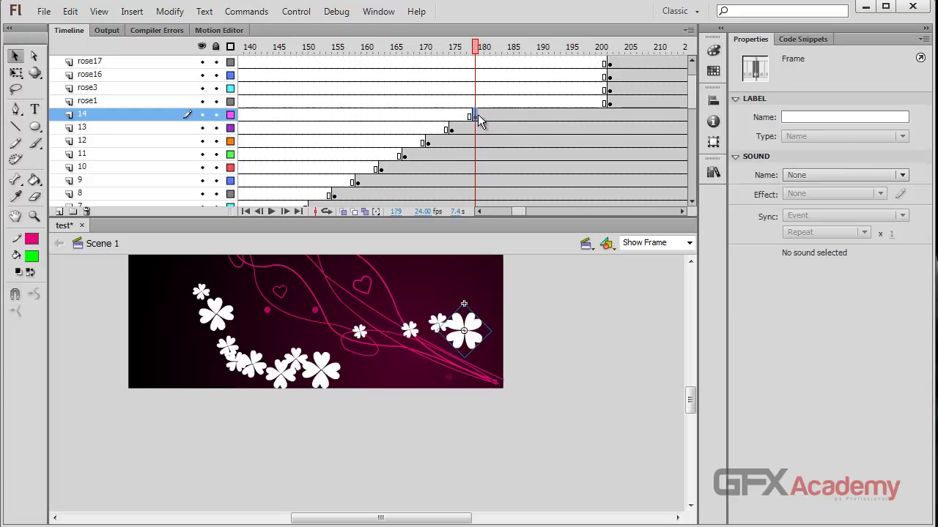
{"action": "key", "text": "ctrl+s"}
{"action": "left_click_drag", "start_coordinate": [485, 48], "coordinate": [610, 46]}
Move the rose17 layer, which holds the small flower above layer 14's, directly above layer 14 and rename it as 15
{"action": "left_click", "coordinate": [473, 301]}
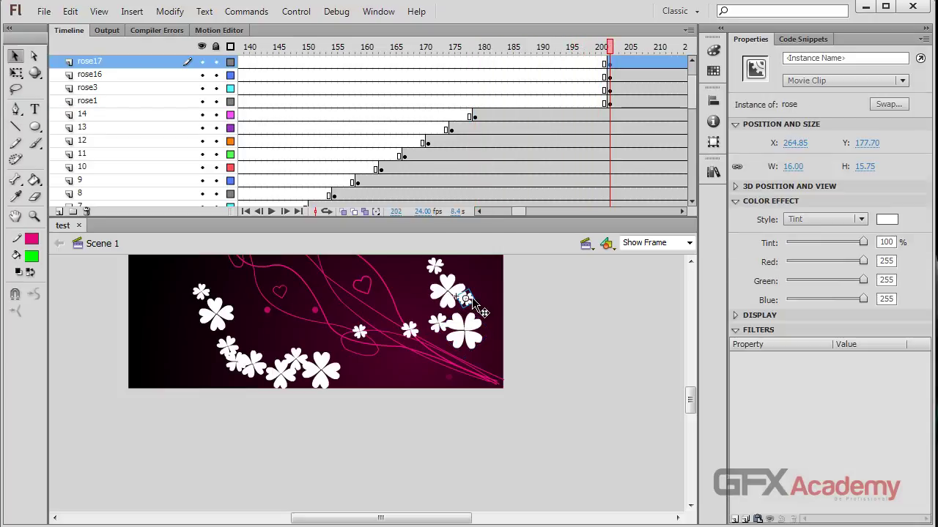
{"action": "left_click_drag", "start_coordinate": [167, 65], "coordinate": [125, 111]}
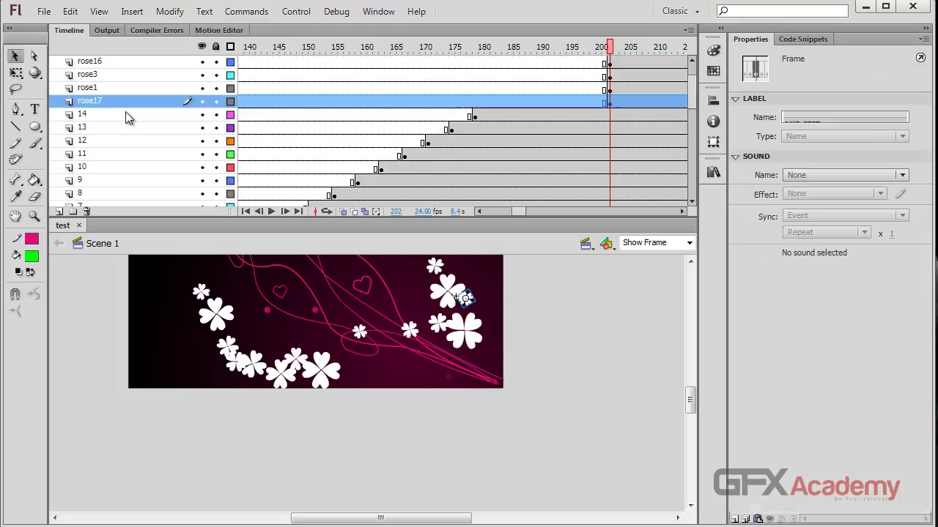
{"action": "double_click", "coordinate": [123, 103]}
{"action": "type", "text": "15"}
{"action": "key", "text": "Return"}
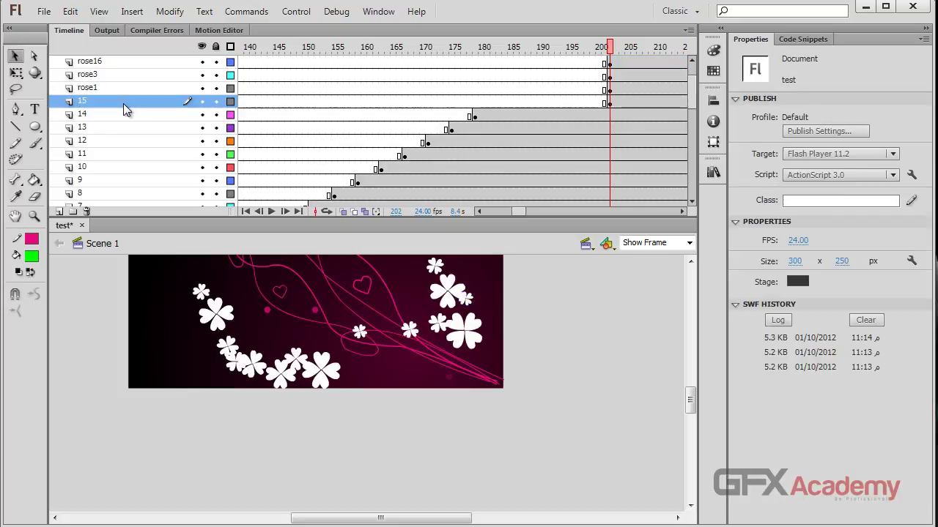
Shift layer 15's starting keyframe to frame 183 and return the playhead to frame 202
{"action": "left_click", "coordinate": [607, 103]}
{"action": "left_click_drag", "start_coordinate": [607, 105], "coordinate": [498, 110]}
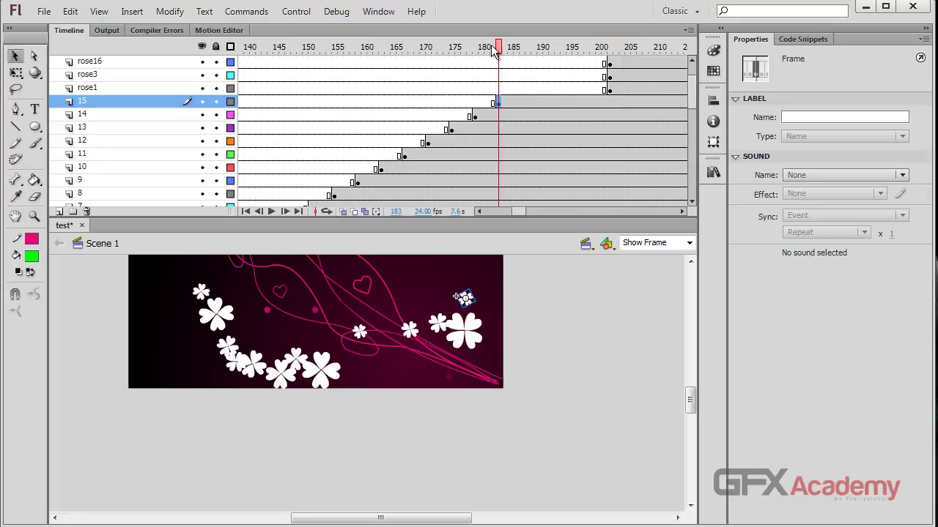
{"action": "left_click_drag", "start_coordinate": [498, 47], "coordinate": [614, 47]}
Rename the rose1 layer, which holds the large flower beside layer 15's, as 16
{"action": "left_click", "coordinate": [445, 285]}
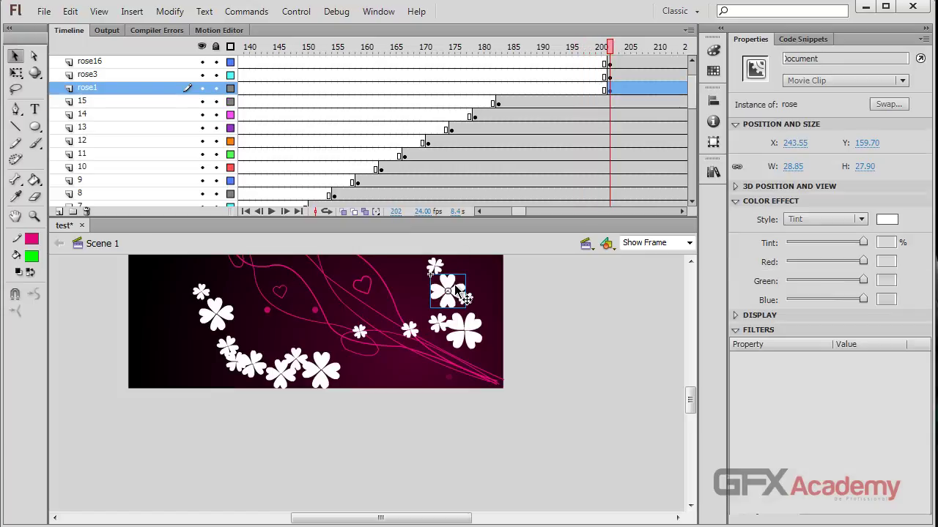
{"action": "double_click", "coordinate": [109, 88]}
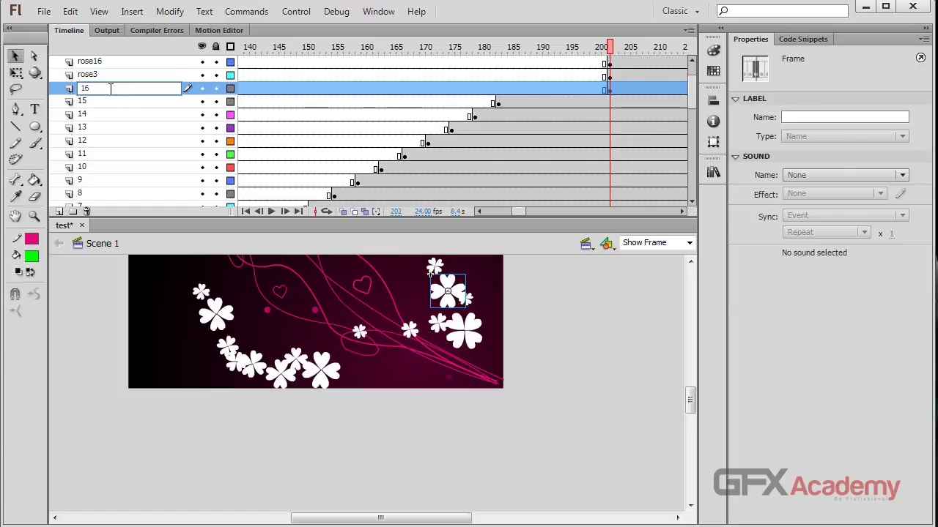
{"action": "key", "text": "Return"}
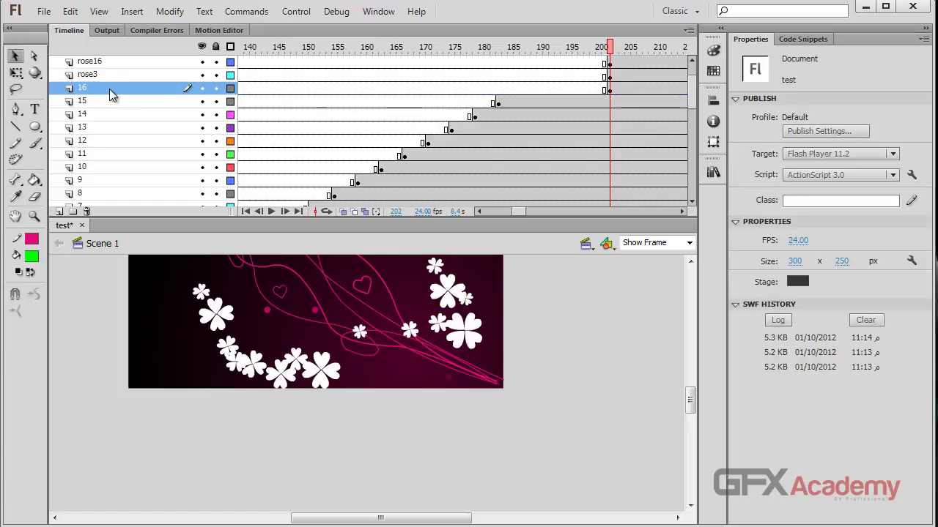
Shift layer 16's starting keyframe to frame 187 and move the playhead to frame 203
{"action": "left_click", "coordinate": [606, 89]}
{"action": "left_click_drag", "start_coordinate": [607, 89], "coordinate": [522, 93]}
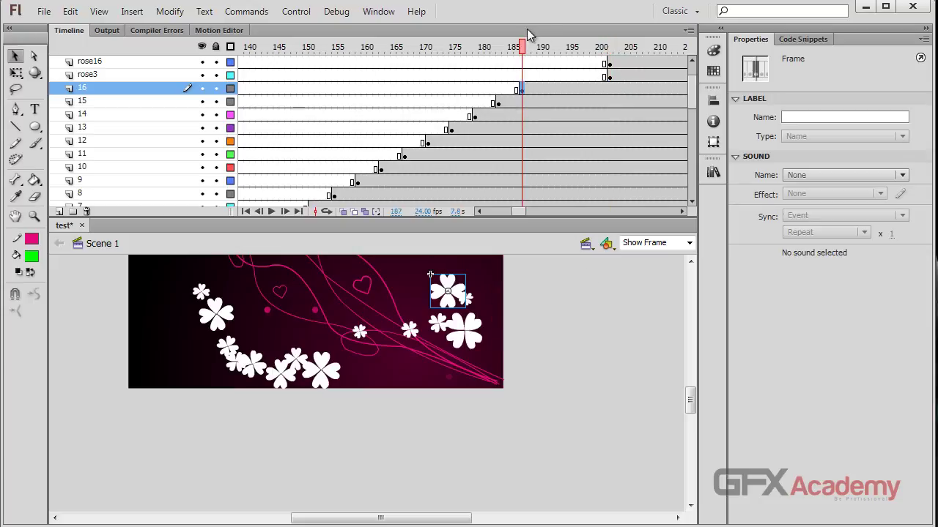
{"action": "left_click_drag", "start_coordinate": [523, 47], "coordinate": [619, 55]}
{"action": "left_click", "coordinate": [420, 265]}
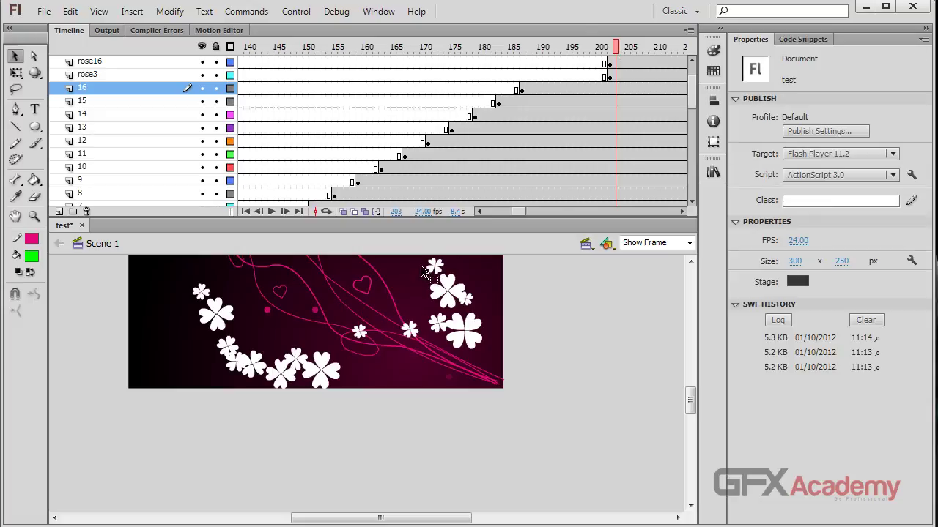
Rename the rose3 layer, which holds the small flower above layer 16's, as 17 and shift its starting keyframe to frame 191
{"action": "left_click", "coordinate": [436, 262]}
{"action": "double_click", "coordinate": [142, 75]}
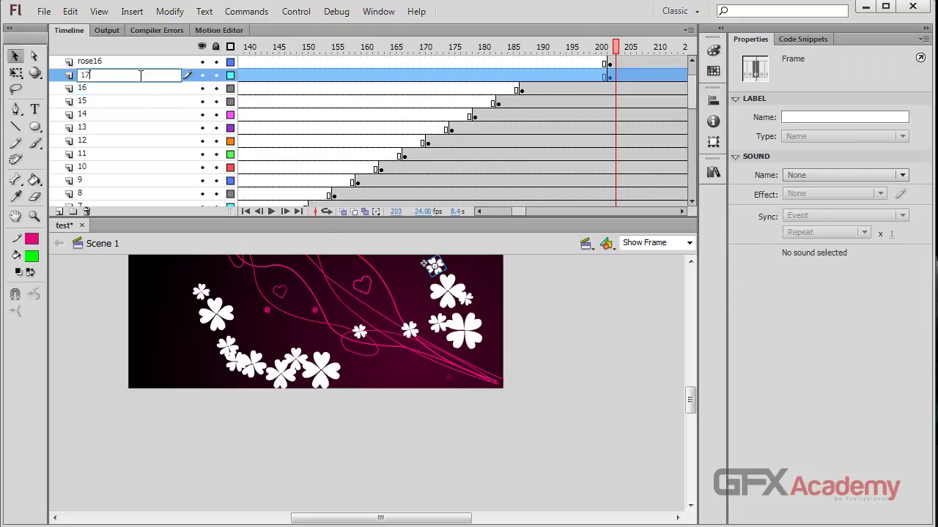
{"action": "key", "text": "Return"}
{"action": "left_click", "coordinate": [608, 77]}
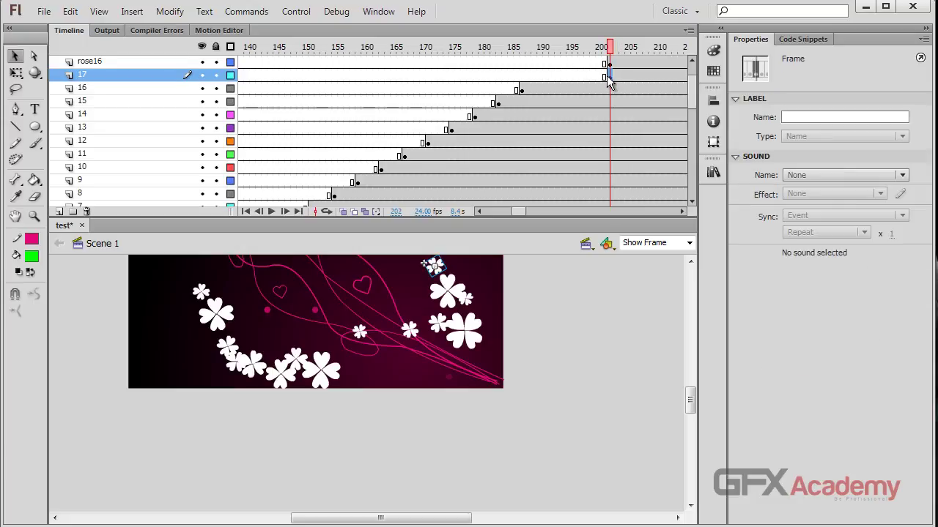
{"action": "left_click_drag", "start_coordinate": [610, 79], "coordinate": [542, 79]}
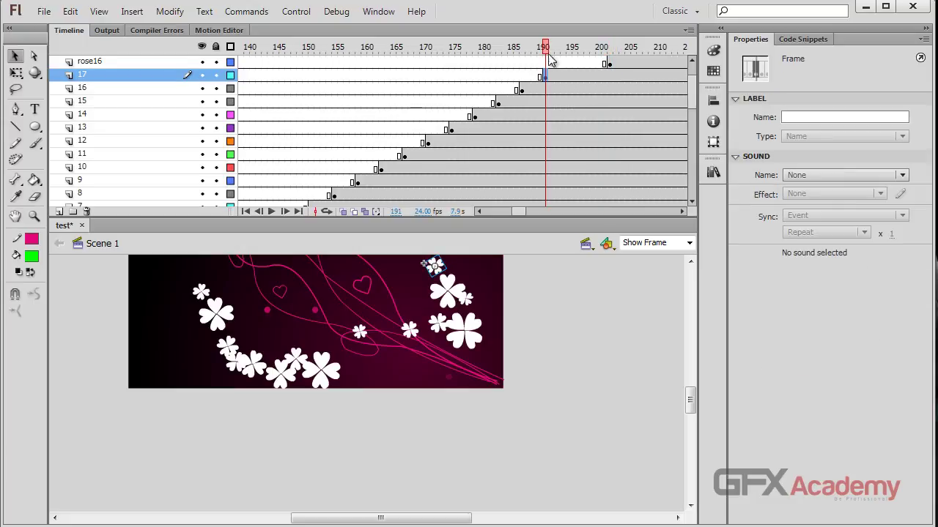
Examine which flower the rose16 layer holds by moving the playhead to frame 202 and hiding and showing the layer
{"action": "scroll", "coordinate": [557, 127], "scroll_direction": "up", "scroll_amount": 1}
{"action": "scroll", "coordinate": [496, 147], "scroll_direction": "down", "scroll_amount": 6}
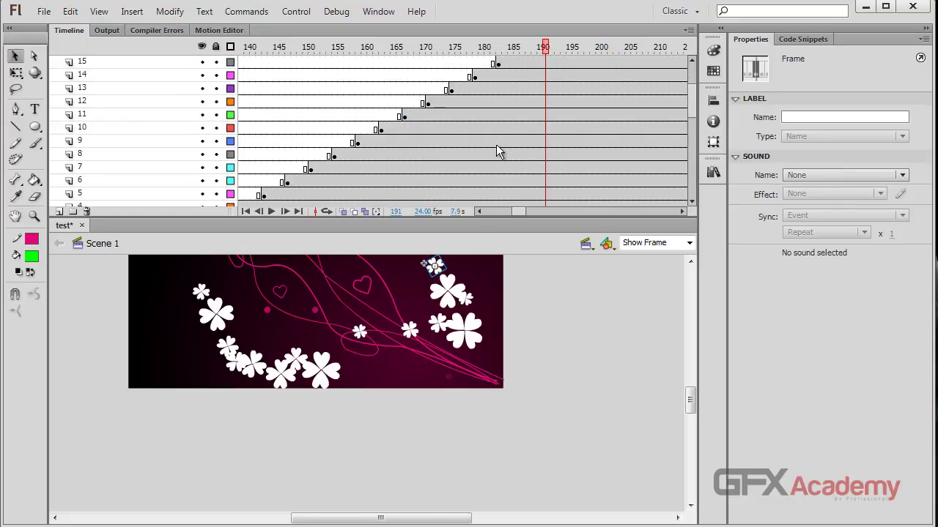
{"action": "scroll", "coordinate": [520, 180], "scroll_direction": "up", "scroll_amount": 4}
{"action": "mouse_move", "coordinate": [518, 214]}
{"action": "left_mouse_down"}
{"action": "mouse_move", "coordinate": [507, 212]}
{"action": "mouse_move", "coordinate": [522, 213]}
{"action": "left_mouse_up"}
{"action": "scroll", "coordinate": [451, 169], "scroll_direction": "down", "scroll_amount": 4}
{"action": "scroll", "coordinate": [542, 176], "scroll_direction": "up", "scroll_amount": 6}
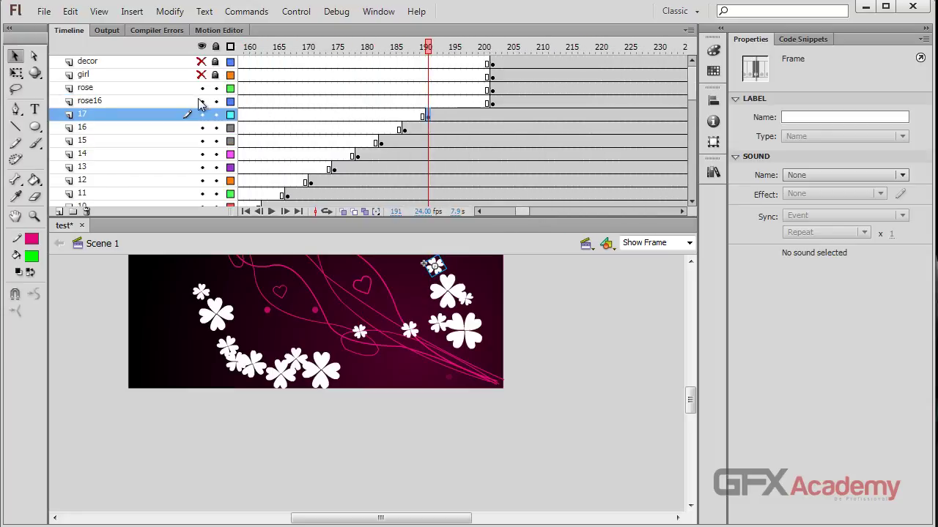
{"action": "double_click", "coordinate": [89, 100]}
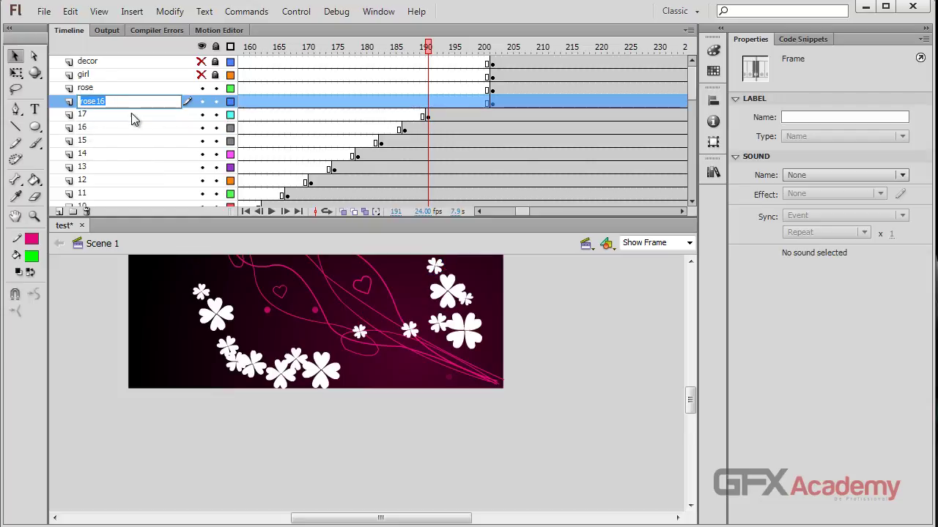
{"action": "key", "text": "Return"}
{"action": "left_click", "coordinate": [138, 102]}
{"action": "scroll", "coordinate": [419, 367], "scroll_direction": "up", "scroll_amount": 3}
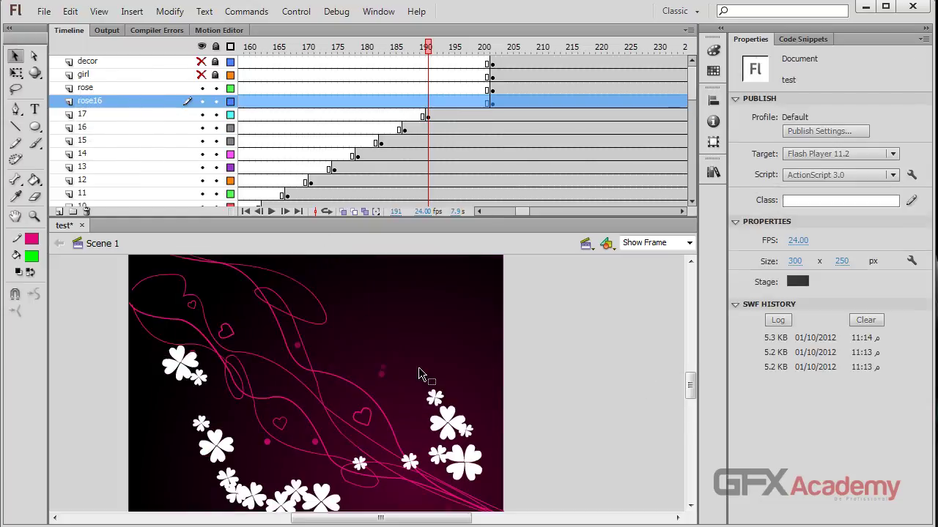
{"action": "scroll", "coordinate": [521, 378], "scroll_direction": "down", "scroll_amount": 2}
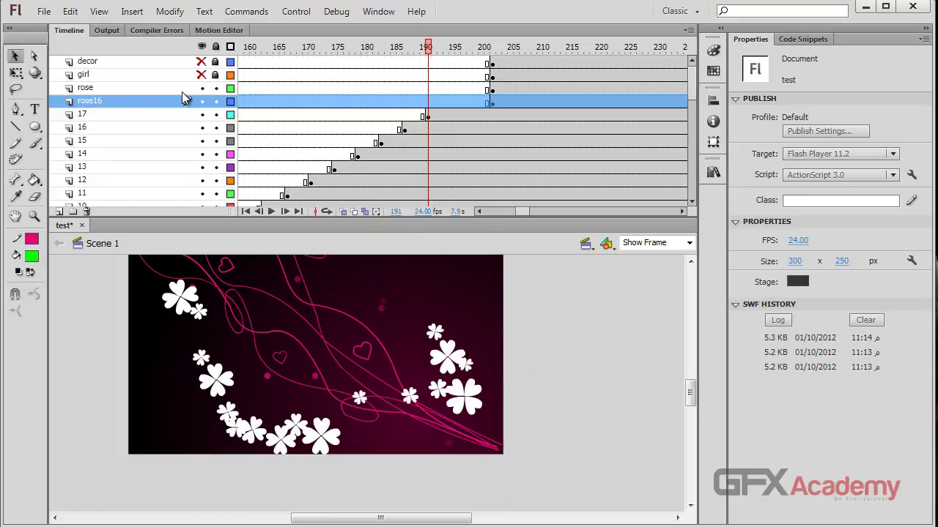
{"action": "left_click_drag", "start_coordinate": [428, 47], "coordinate": [488, 47]}
{"action": "scroll", "coordinate": [549, 278], "scroll_direction": "up", "scroll_amount": 2}
{"action": "left_click", "coordinate": [487, 47]}
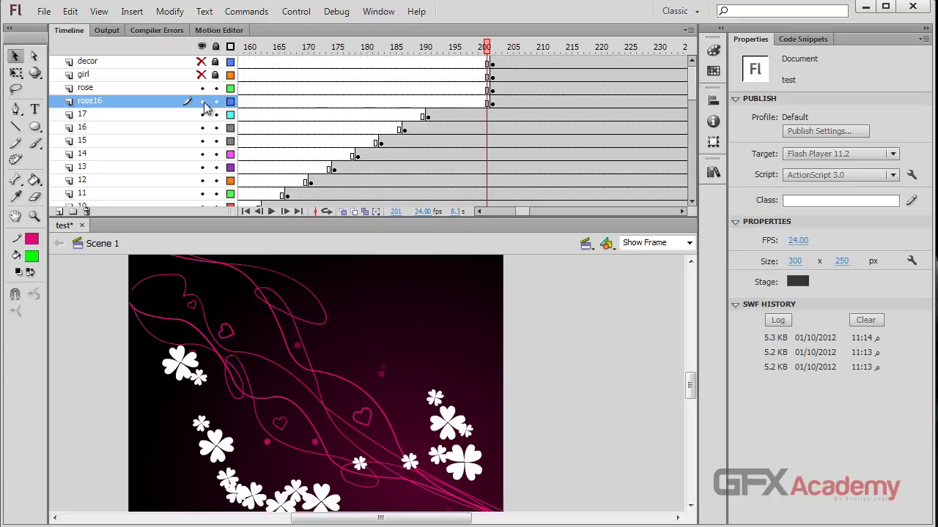
{"action": "left_click", "coordinate": [493, 47]}
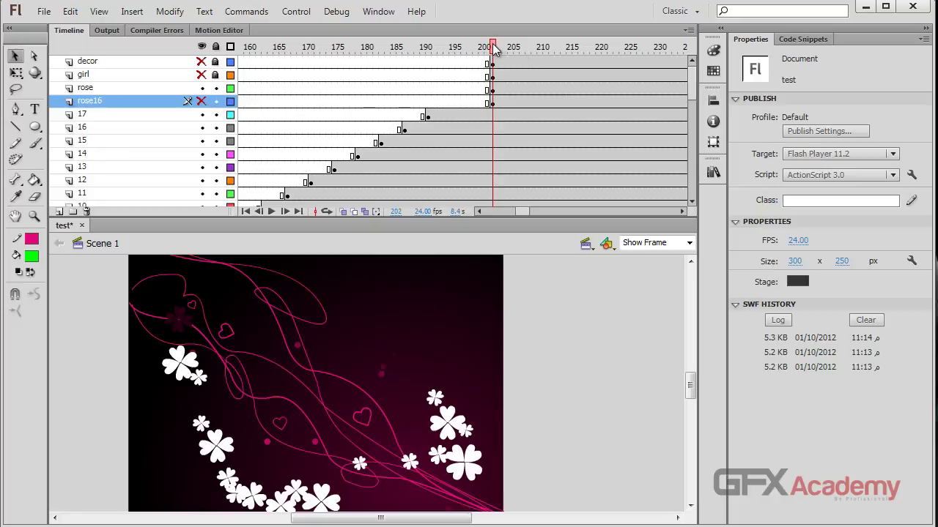
{"action": "left_click", "coordinate": [202, 101]}
{"action": "left_click", "coordinate": [202, 101]}
{"action": "left_click", "coordinate": [202, 102]}
Rename the rose16 layer as 18 and shift its starting keyframe to frame 195
{"action": "double_click", "coordinate": [139, 100]}
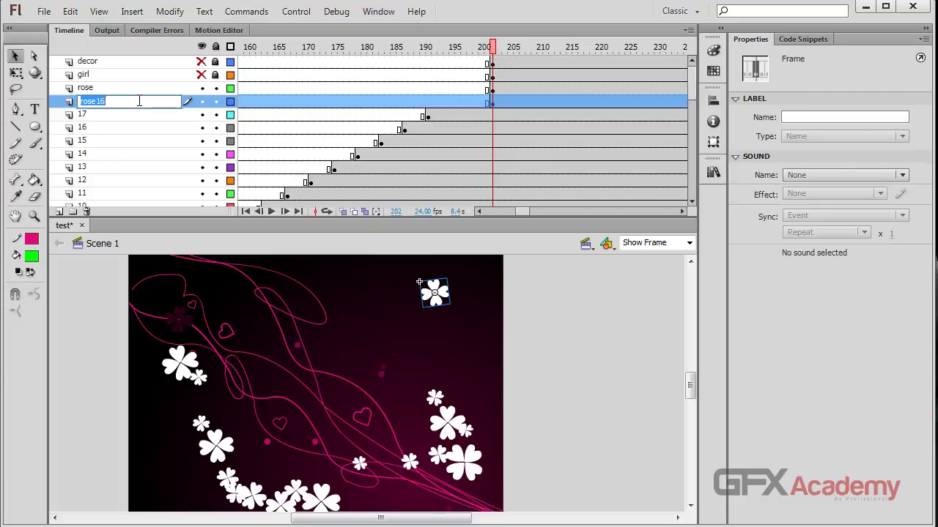
{"action": "type", "text": "18"}
{"action": "key", "text": "Return"}
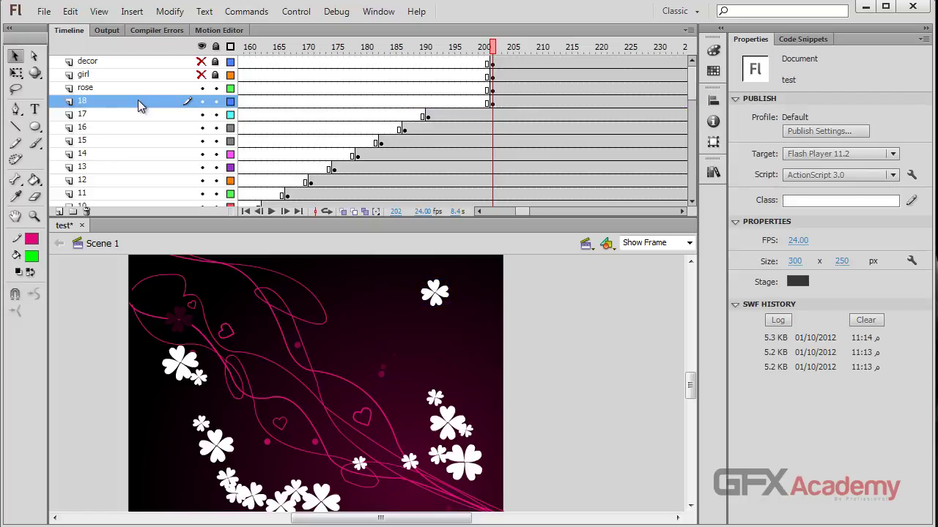
{"action": "left_click", "coordinate": [493, 107]}
{"action": "left_click_drag", "start_coordinate": [496, 111], "coordinate": [452, 117]}
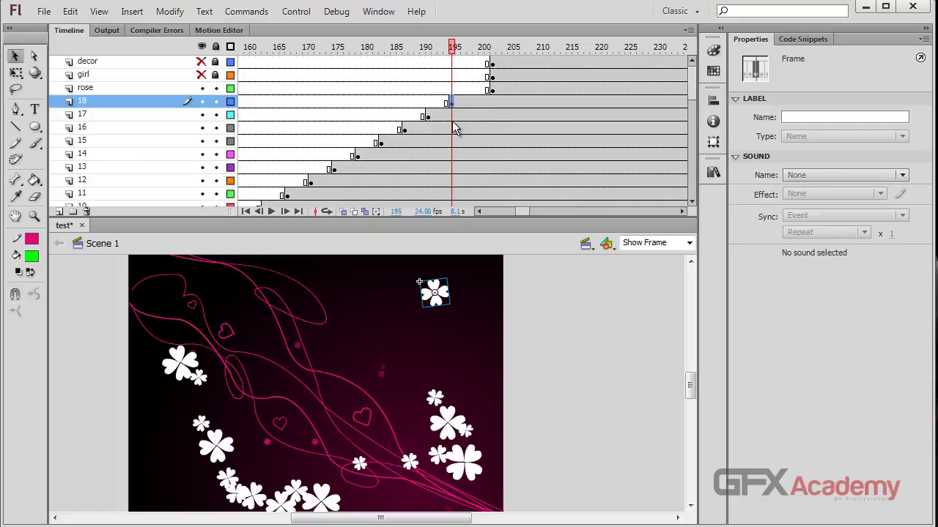
Rename the rose layer as head rose and save the document
{"action": "left_click", "coordinate": [100, 88]}
{"action": "double_click", "coordinate": [102, 87]}
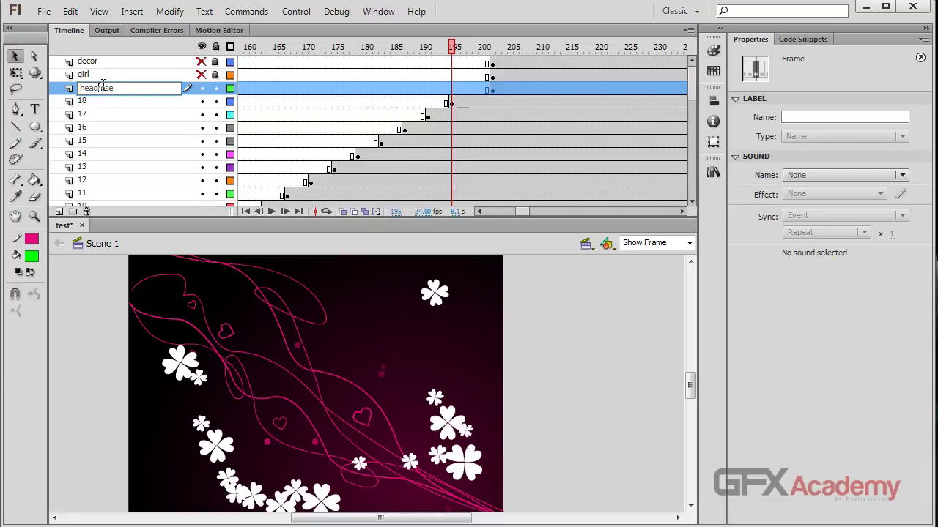
{"action": "type", "text": "head rose"}
{"action": "key", "text": "Return"}
{"action": "key", "text": "ctrl+s"}
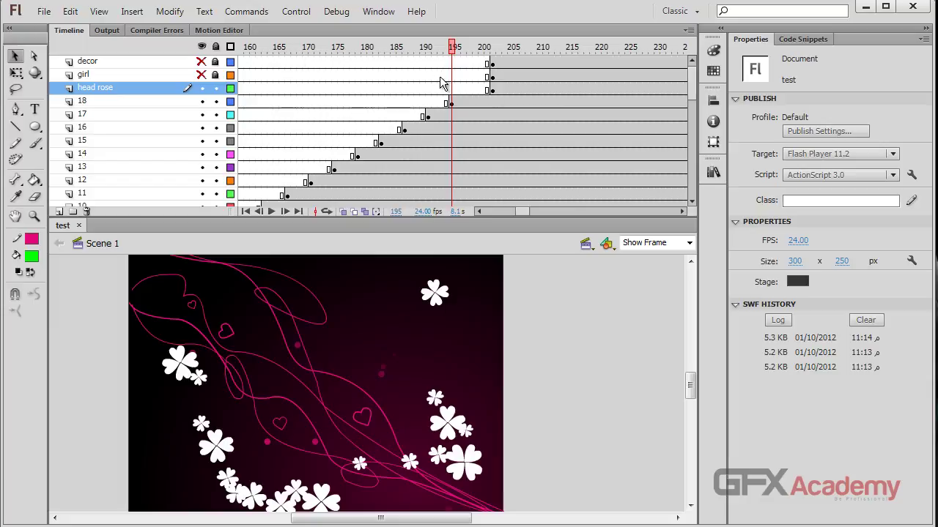
Shift the starting keyframes of the head rose and girl layers to frame 199 and the decor layer's to frame 230
{"action": "left_click", "coordinate": [493, 91]}
{"action": "left_click_drag", "start_coordinate": [493, 91], "coordinate": [476, 93]}
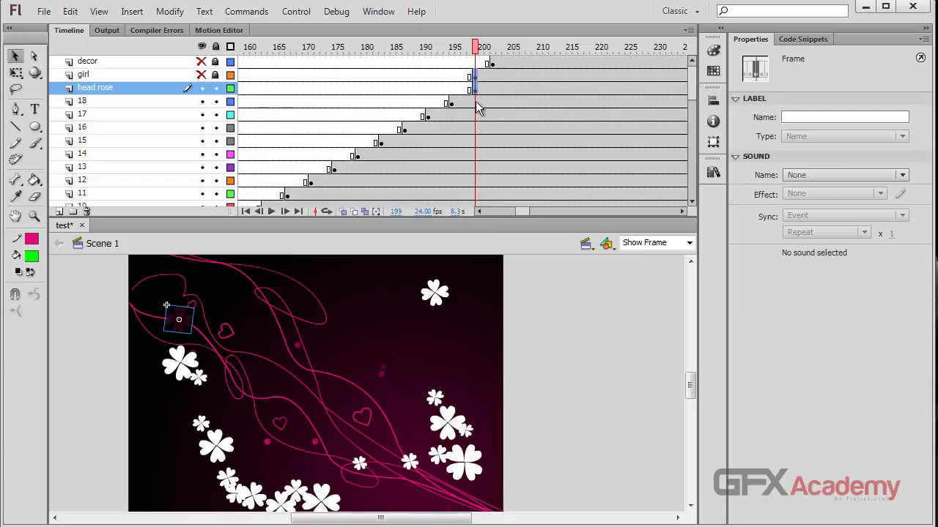
{"action": "key", "text": "shift+F5"}
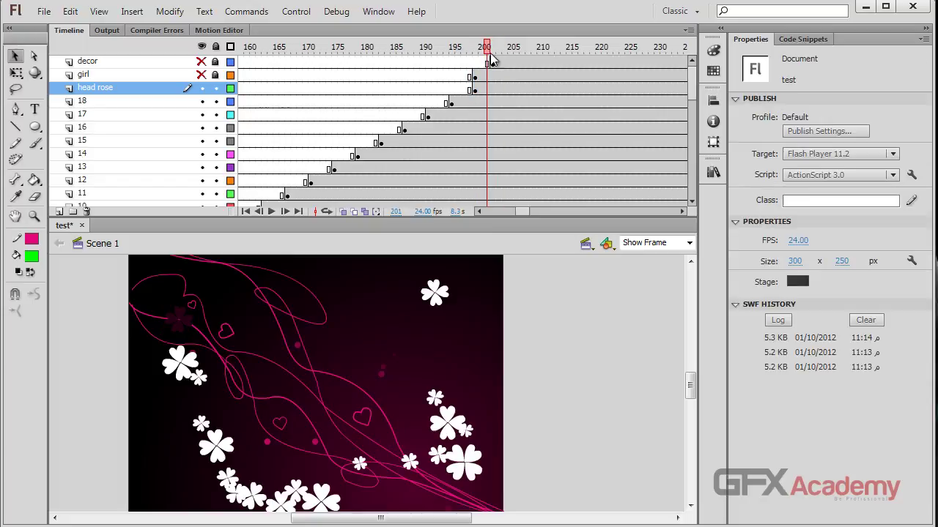
{"action": "left_click", "coordinate": [493, 63]}
{"action": "left_click_drag", "start_coordinate": [492, 63], "coordinate": [657, 63]}
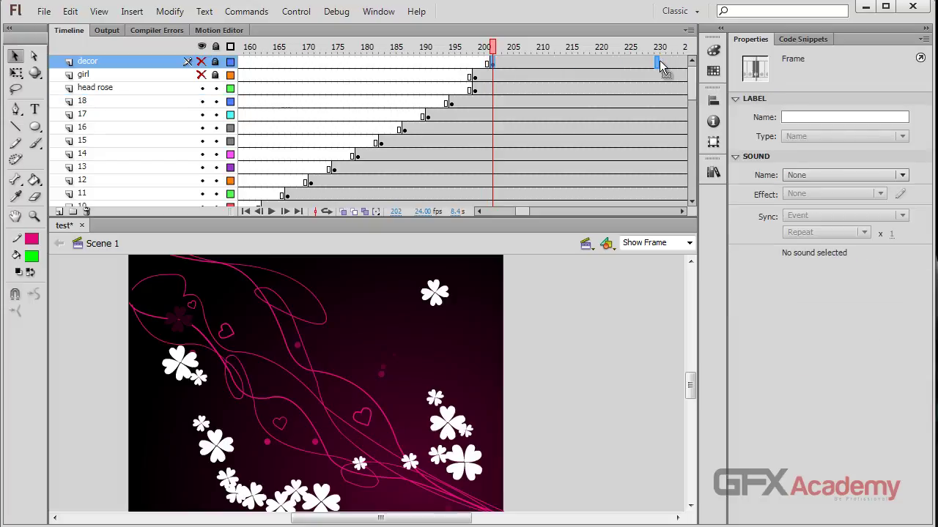
Make the girl layer visible, move the head rose layer directly above it and place the playhead on frame 200
{"action": "mouse_move", "coordinate": [473, 53]}
{"action": "left_mouse_down"}
{"action": "mouse_move", "coordinate": [427, 50]}
{"action": "mouse_move", "coordinate": [480, 48]}
{"action": "mouse_move", "coordinate": [470, 48]}
{"action": "left_mouse_up"}
{"action": "left_click", "coordinate": [202, 74]}
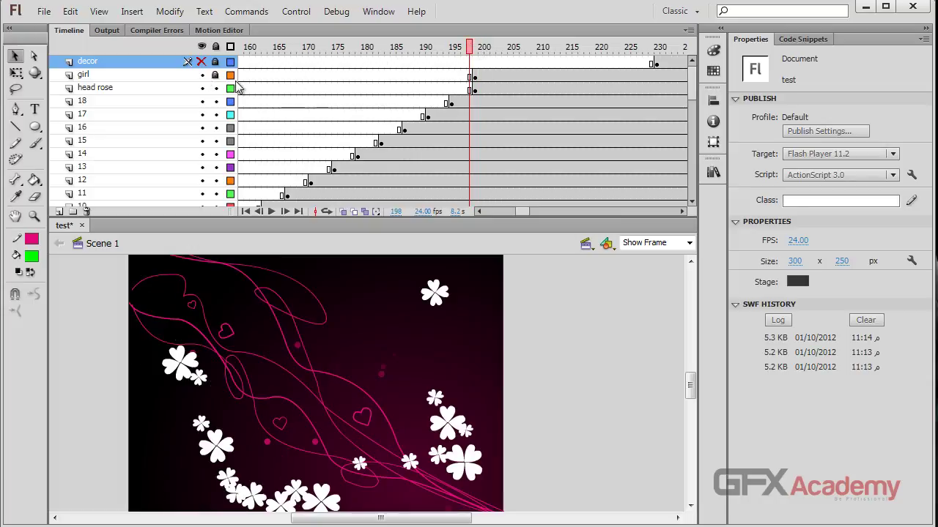
{"action": "left_click", "coordinate": [179, 91]}
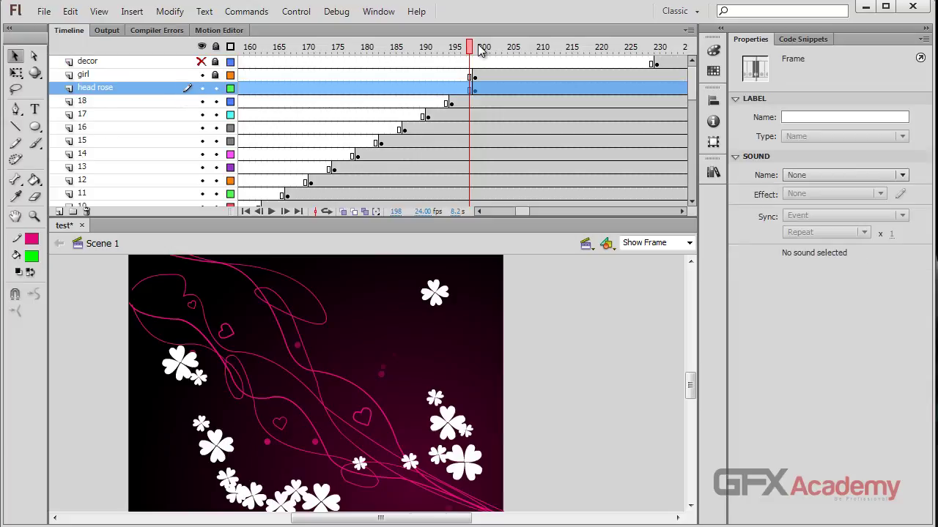
{"action": "left_click_drag", "start_coordinate": [471, 48], "coordinate": [482, 49]}
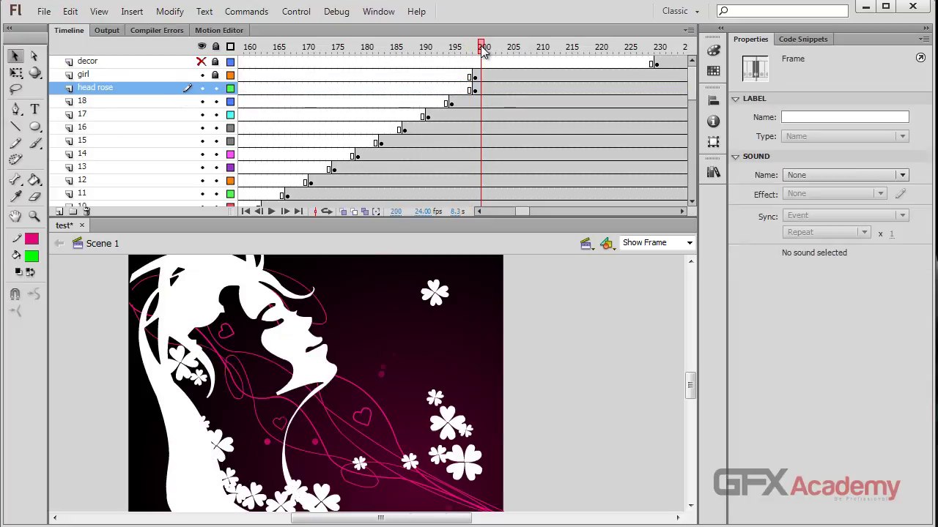
{"action": "left_click", "coordinate": [475, 89]}
{"action": "left_click_drag", "start_coordinate": [116, 88], "coordinate": [116, 71]}
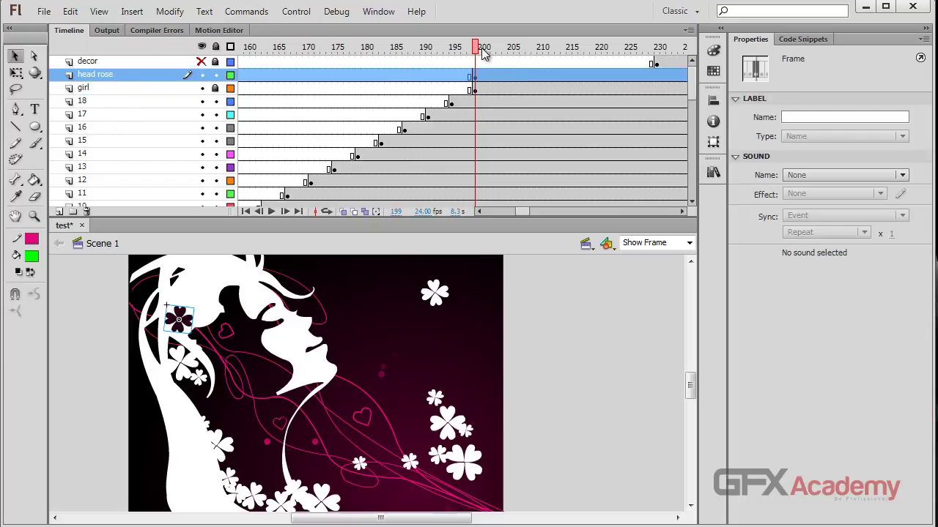
{"action": "left_click_drag", "start_coordinate": [487, 50], "coordinate": [481, 49]}
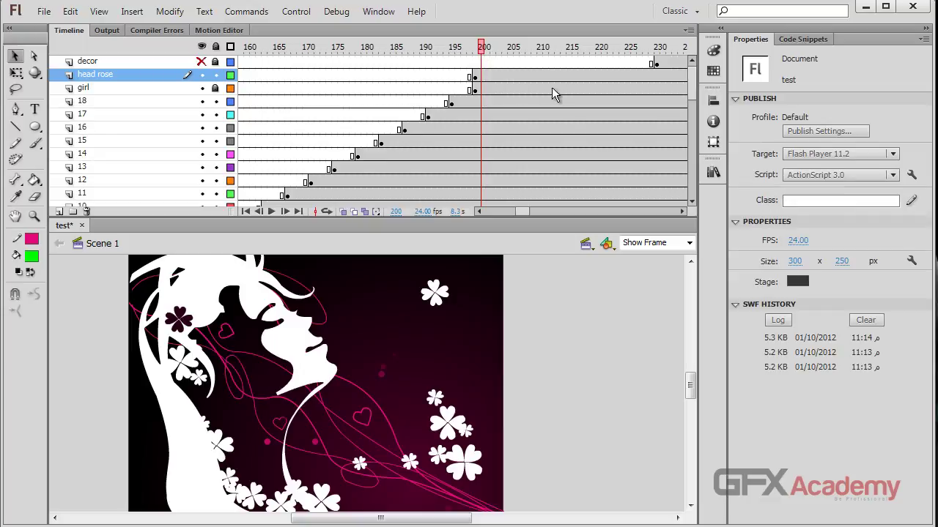
Insert keyframes at frame 216 on the girl and head rose layers
{"action": "left_click", "coordinate": [574, 89]}
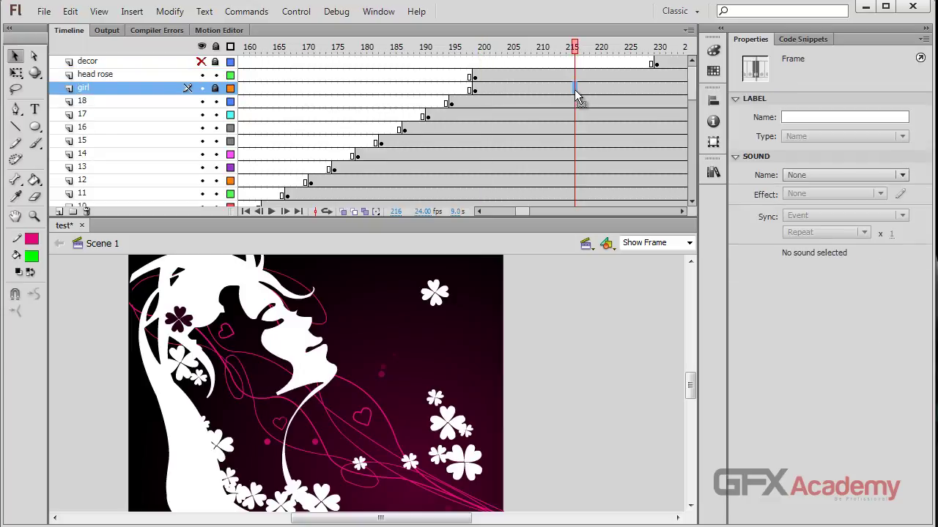
{"action": "key", "text": "F6"}
{"action": "left_click", "coordinate": [575, 76]}
{"action": "key", "text": "F6"}
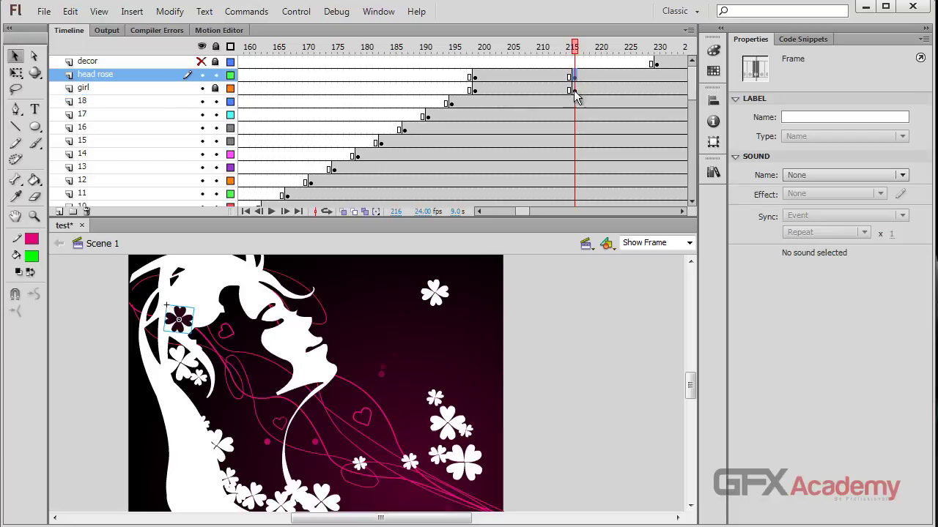
Create classic tweens between frames 199 and 216 on the girl and head rose layers with an ease of -100
{"action": "right_click", "coordinate": [529, 86]}
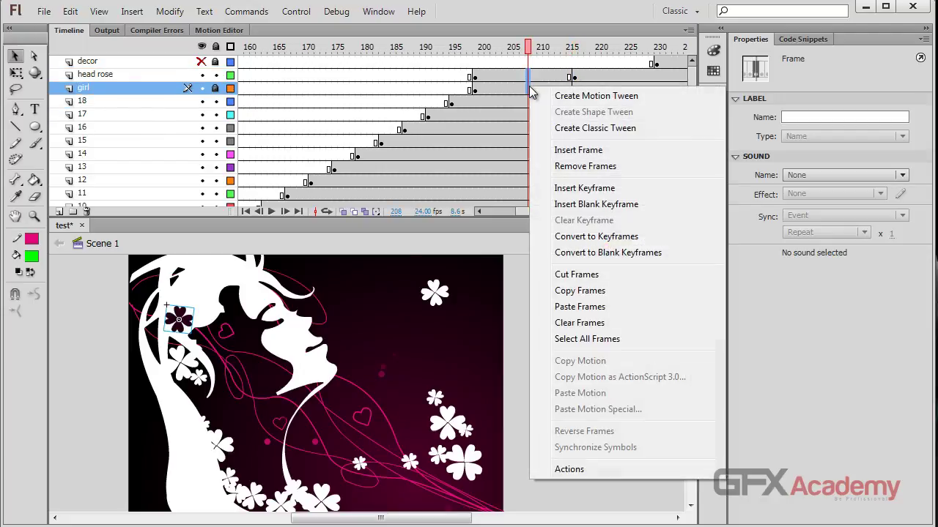
{"action": "left_click", "coordinate": [550, 129]}
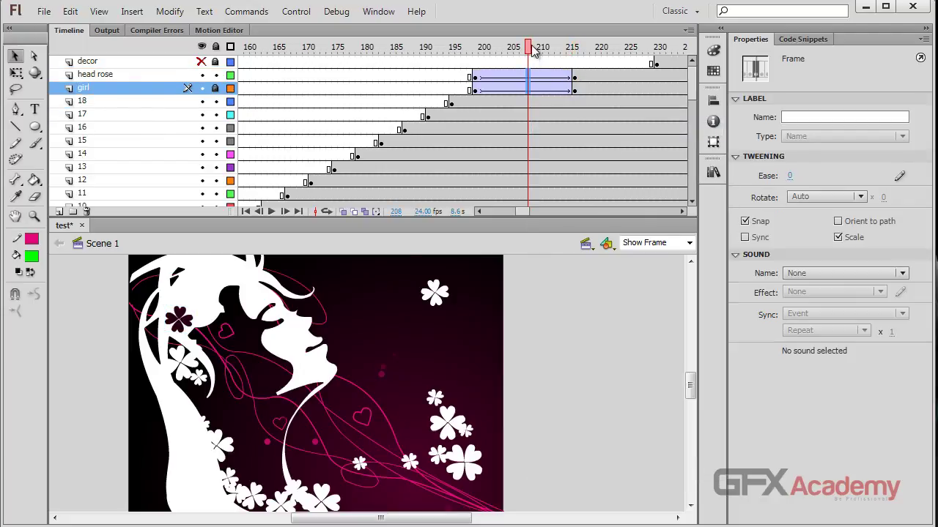
{"action": "mouse_move", "coordinate": [527, 47]}
{"action": "left_mouse_down"}
{"action": "mouse_move", "coordinate": [515, 47]}
{"action": "mouse_move", "coordinate": [525, 50]}
{"action": "left_mouse_up"}
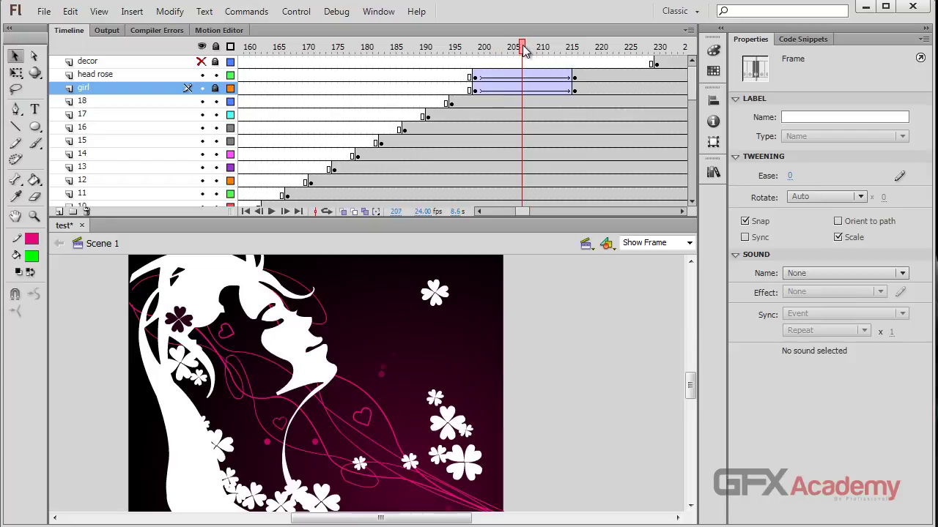
{"action": "left_click", "coordinate": [522, 91]}
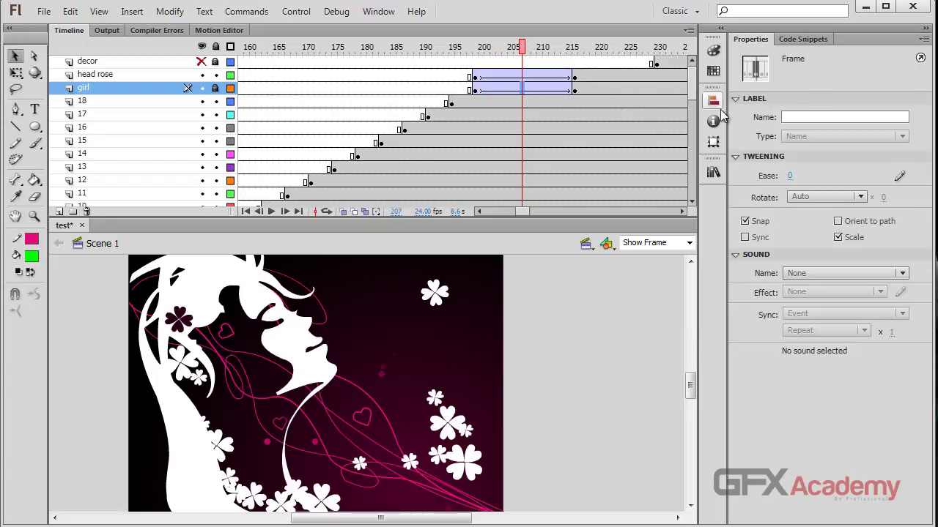
{"action": "left_click_drag", "start_coordinate": [787, 179], "coordinate": [644, 182]}
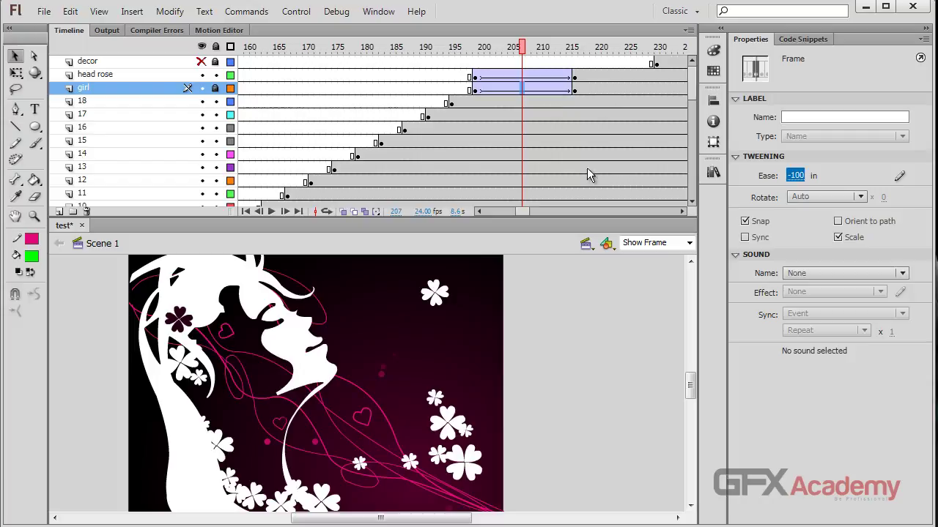
{"action": "left_click", "coordinate": [524, 79]}
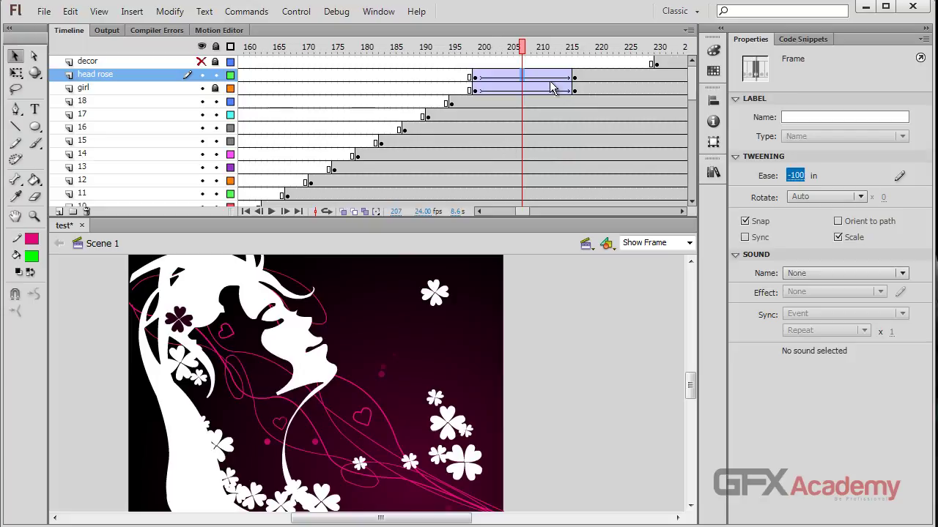
Unlock the girl layer and change the girl instances at frames 199 and 216 to Movie Clip
{"action": "left_click", "coordinate": [575, 90]}
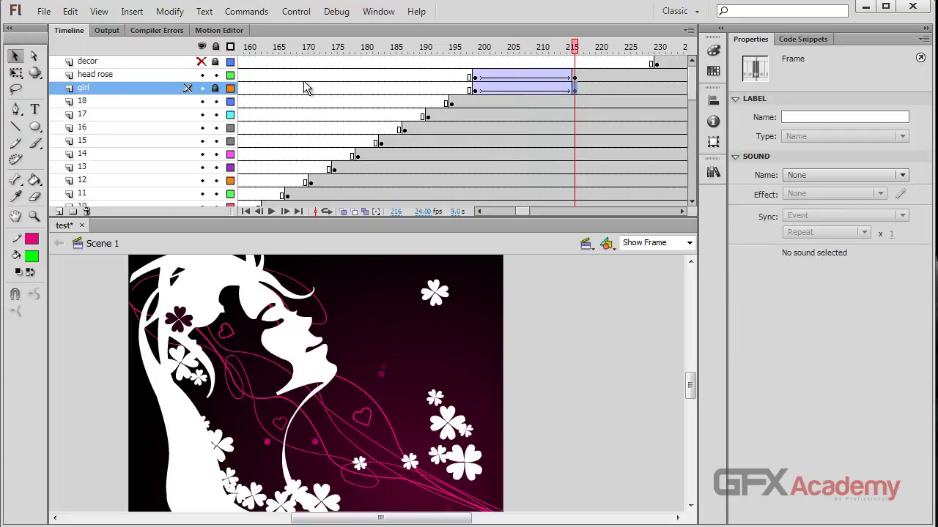
{"action": "left_click", "coordinate": [217, 88]}
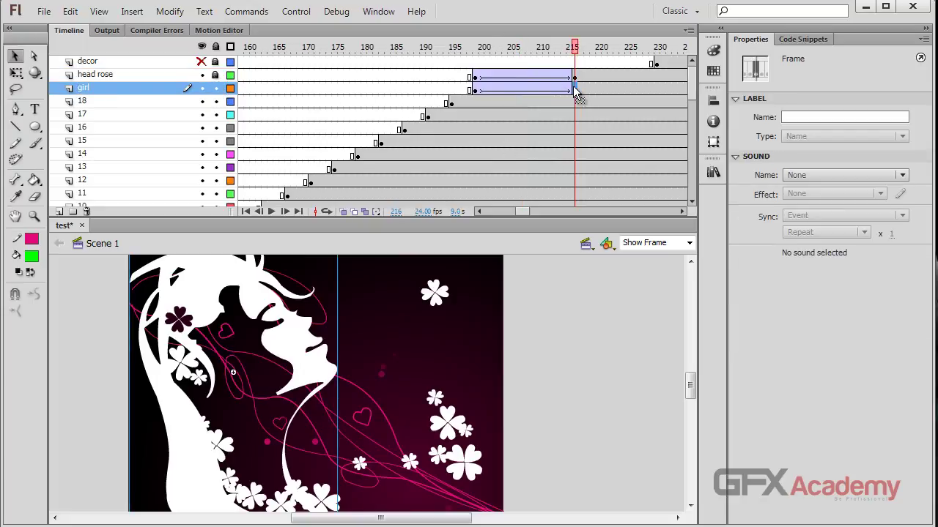
{"action": "left_click", "coordinate": [249, 295]}
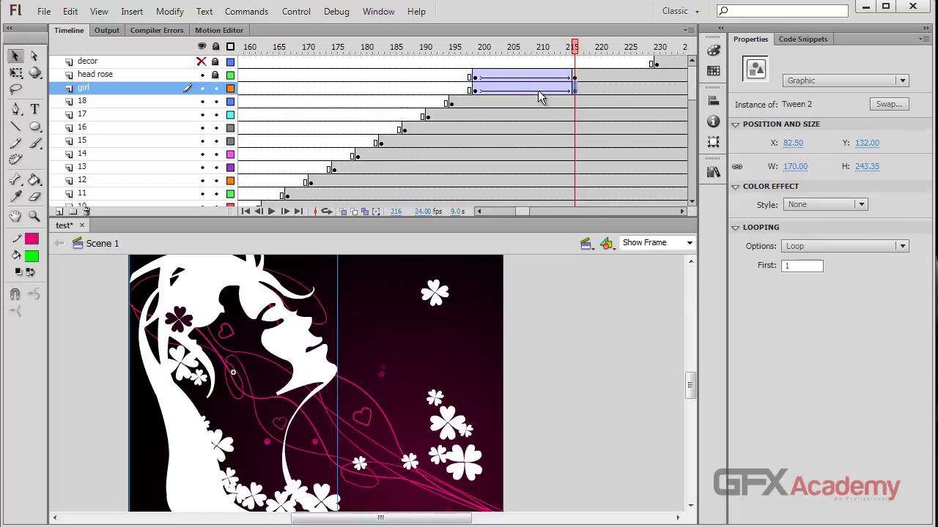
{"action": "left_click", "coordinate": [476, 90]}
{"action": "left_click", "coordinate": [256, 296]}
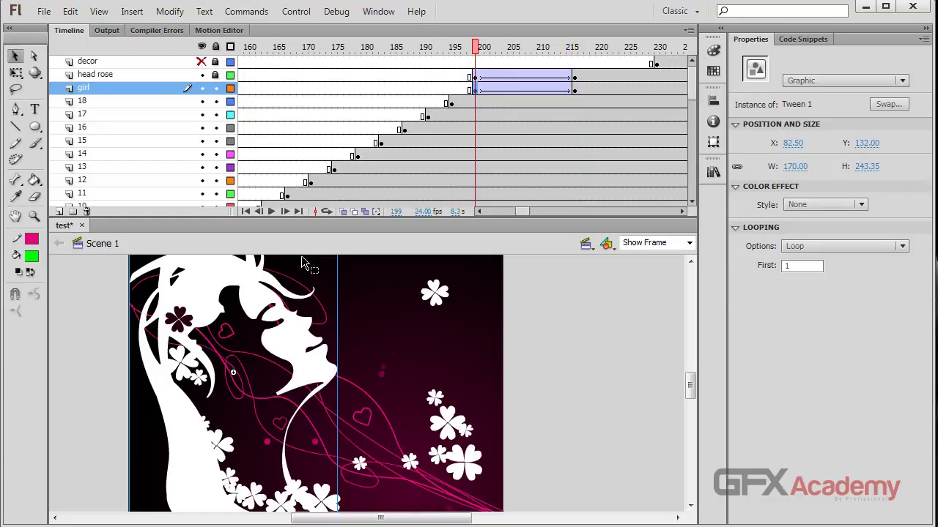
{"action": "left_click", "coordinate": [903, 80]}
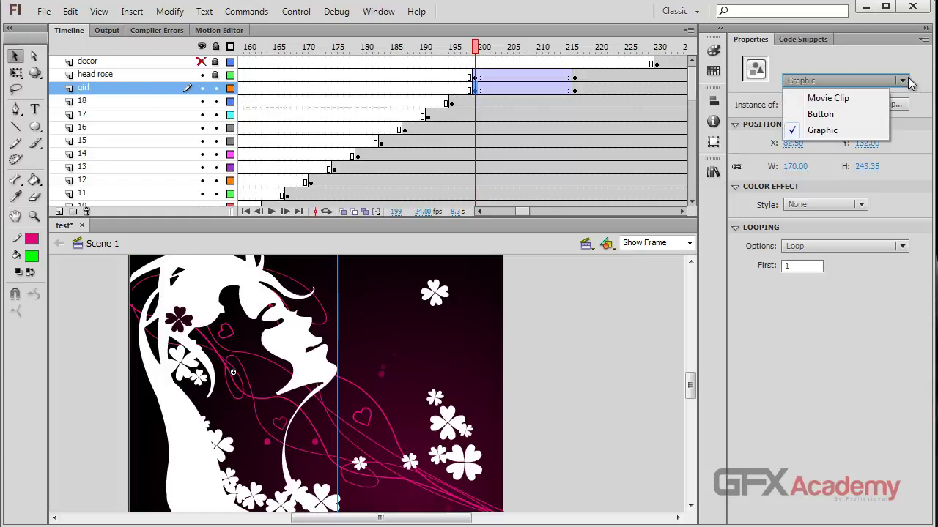
{"action": "left_click", "coordinate": [828, 98]}
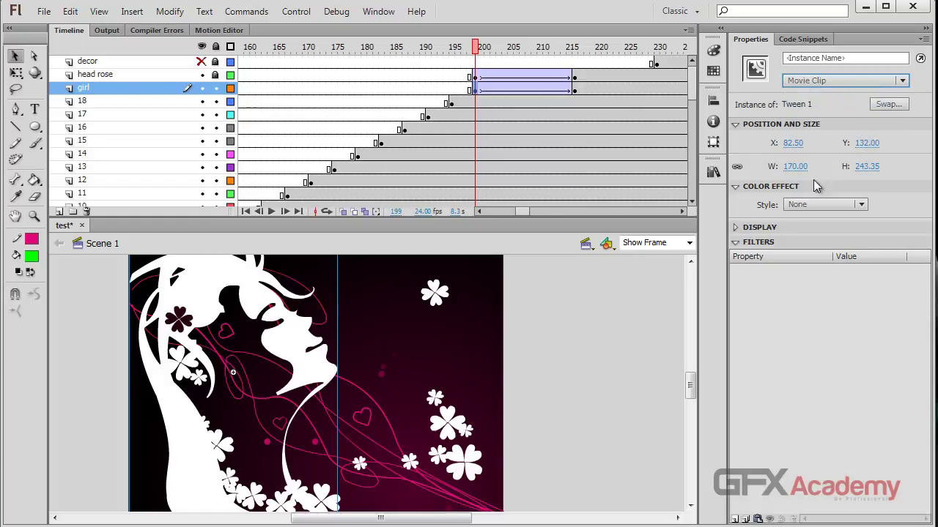
{"action": "left_click", "coordinate": [575, 89]}
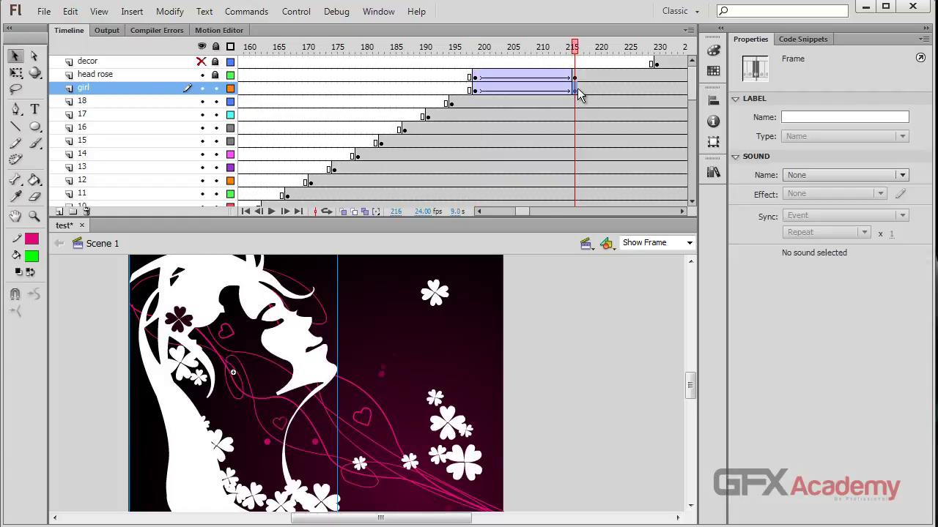
{"action": "left_click", "coordinate": [265, 285]}
{"action": "left_click", "coordinate": [848, 81]}
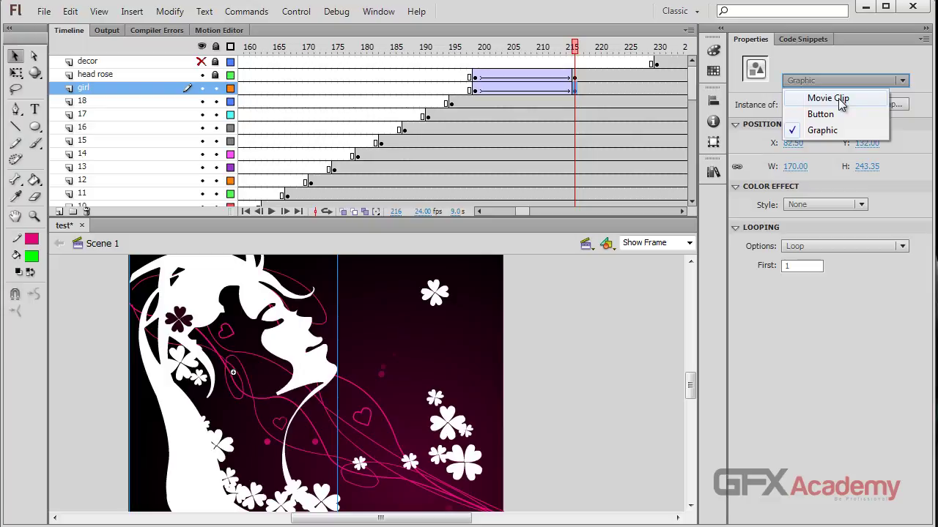
{"action": "left_click", "coordinate": [838, 98]}
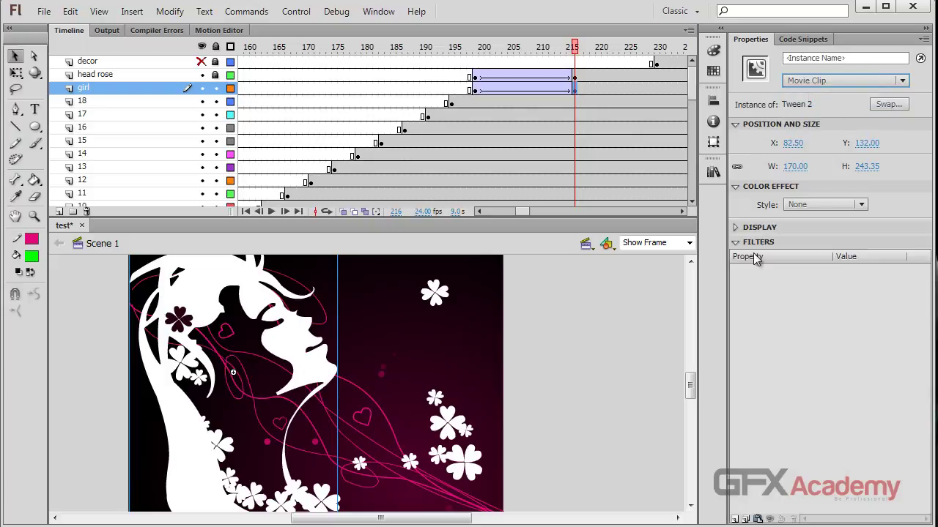
Add a Glow filter to the girl at frame 216, coloured with the artwork's magenta and blurred 9 px
{"action": "left_click", "coordinate": [735, 519]}
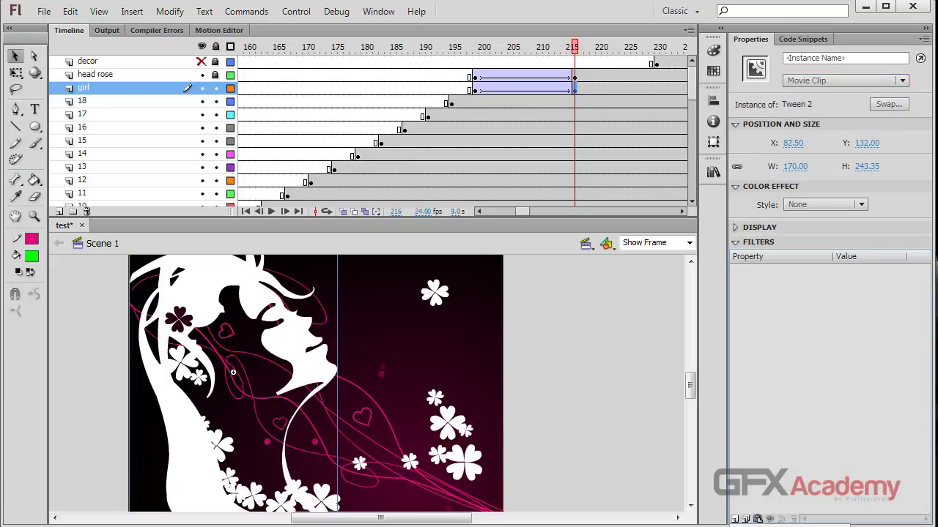
{"action": "left_click", "coordinate": [762, 440]}
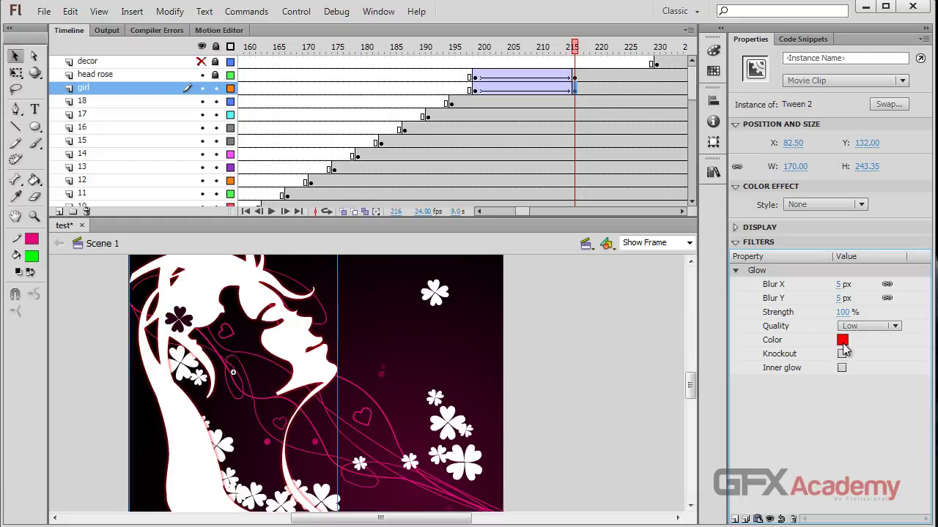
{"action": "left_click", "coordinate": [842, 341]}
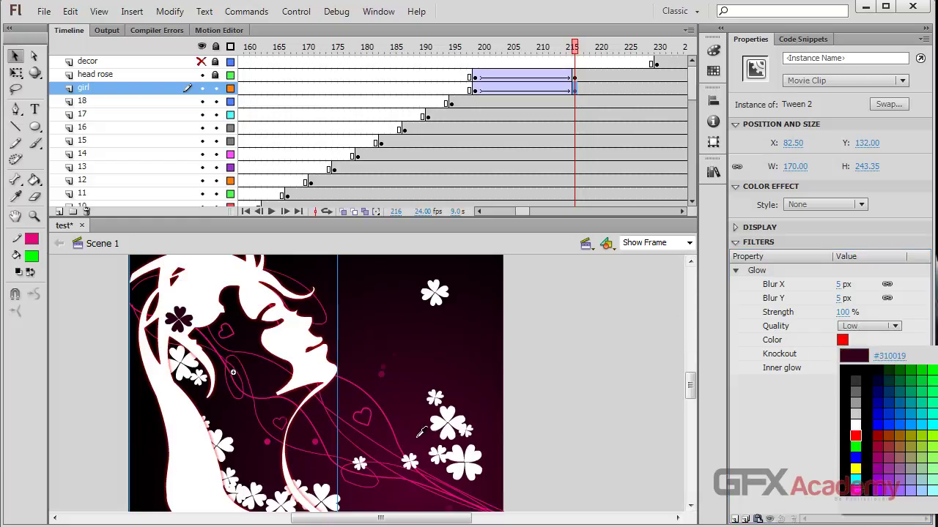
{"action": "left_click", "coordinate": [407, 477]}
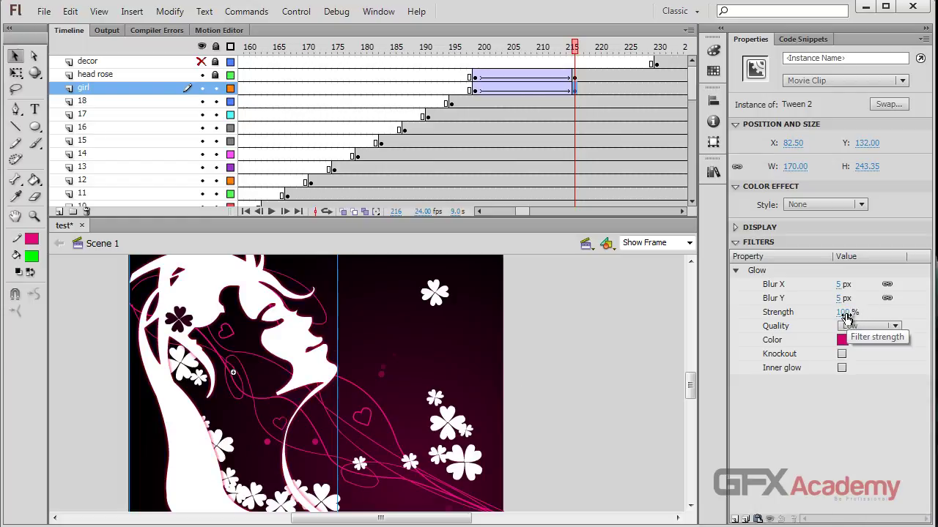
{"action": "left_click", "coordinate": [839, 298]}
{"action": "type", "text": "9"}
{"action": "key", "text": "Return"}
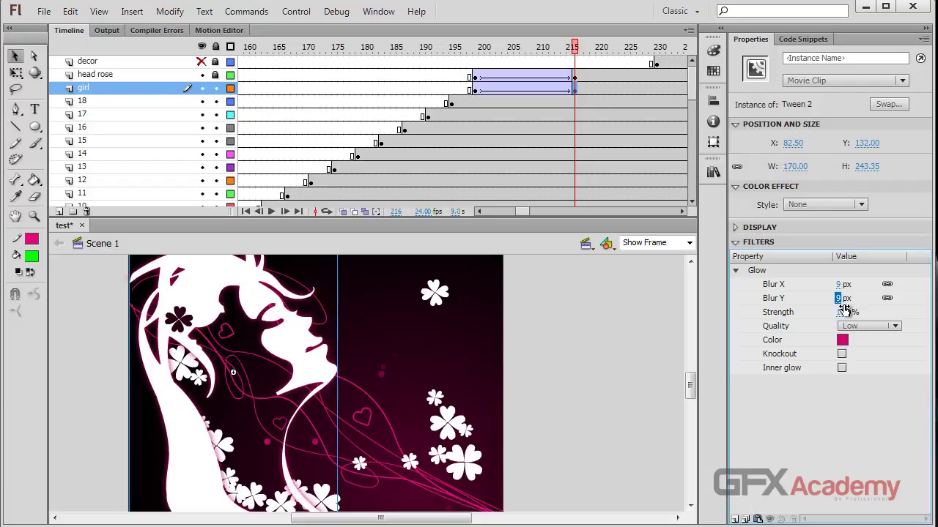
Refine the girl's glow to Medium quality, 20 px blur in X and Y, and 74% strength
{"action": "left_click", "coordinate": [844, 312]}
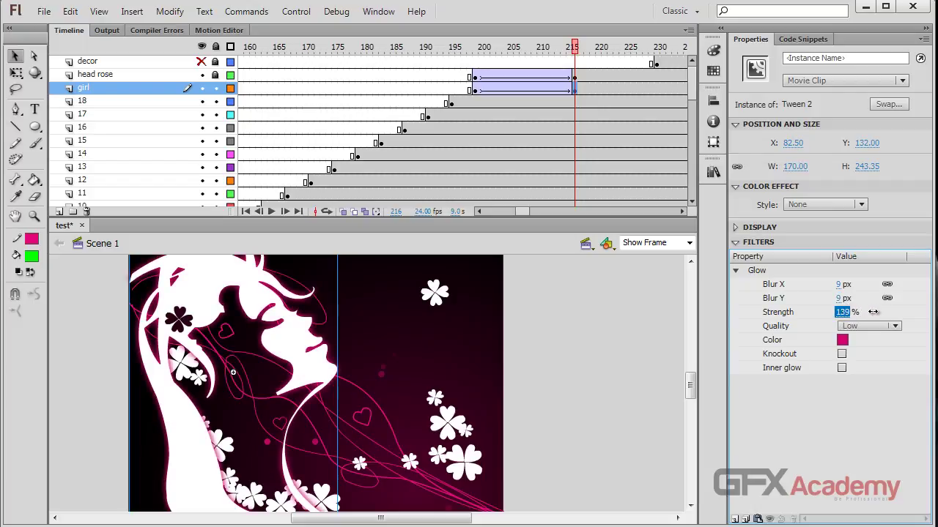
{"action": "left_click_drag", "start_coordinate": [873, 312], "coordinate": [894, 312]}
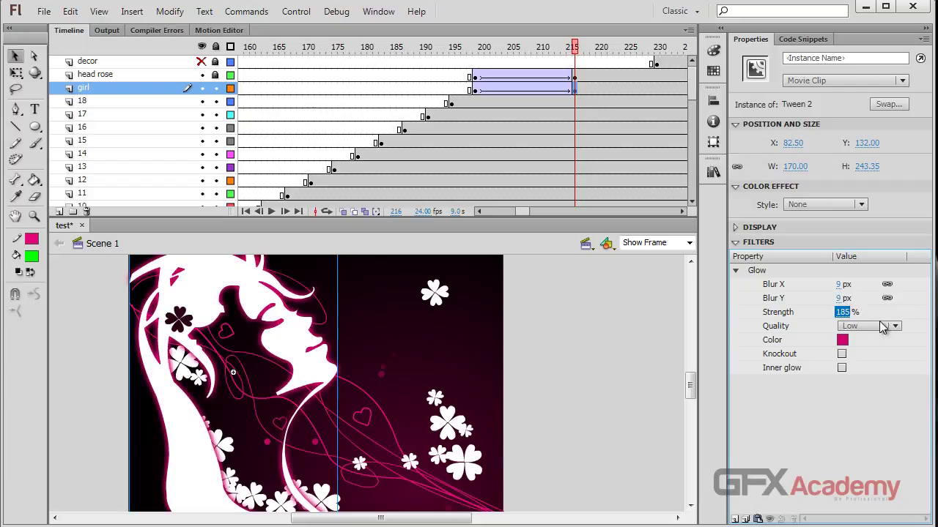
{"action": "left_click", "coordinate": [883, 327]}
{"action": "left_click", "coordinate": [877, 358]}
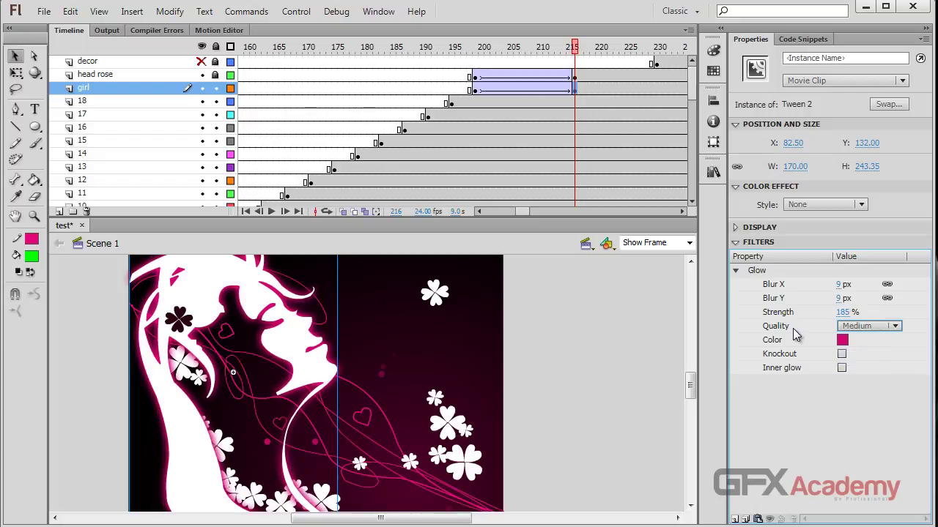
{"action": "left_click", "coordinate": [844, 312]}
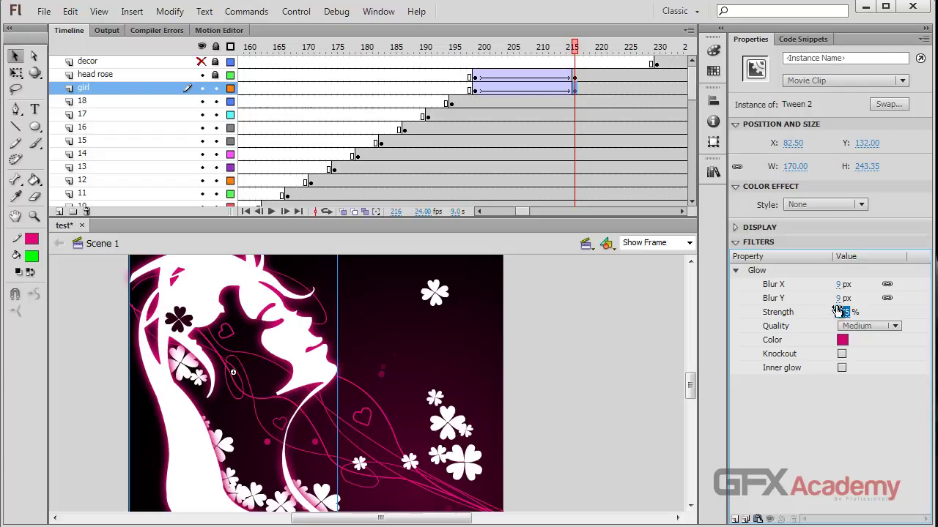
{"action": "left_click_drag", "start_coordinate": [839, 300], "coordinate": [851, 299]}
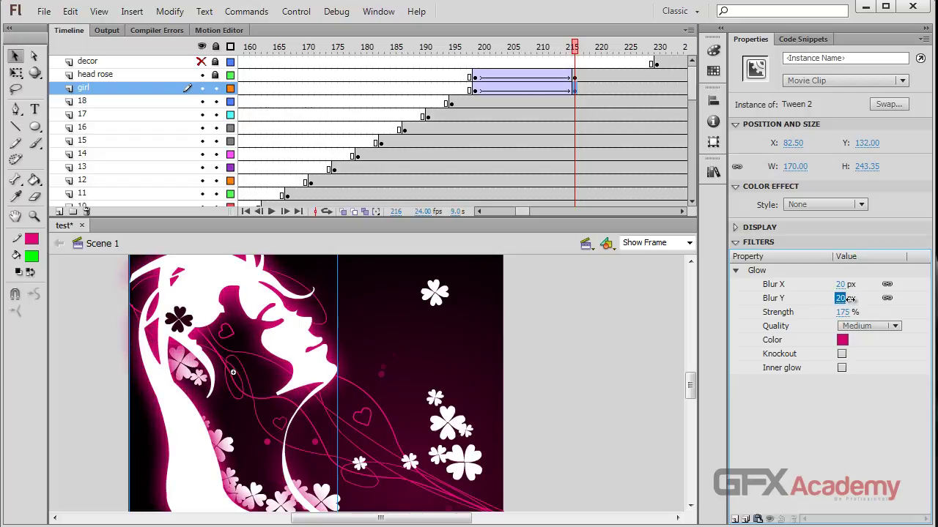
{"action": "left_click", "coordinate": [847, 313]}
{"action": "left_click_drag", "start_coordinate": [820, 316], "coordinate": [774, 314]}
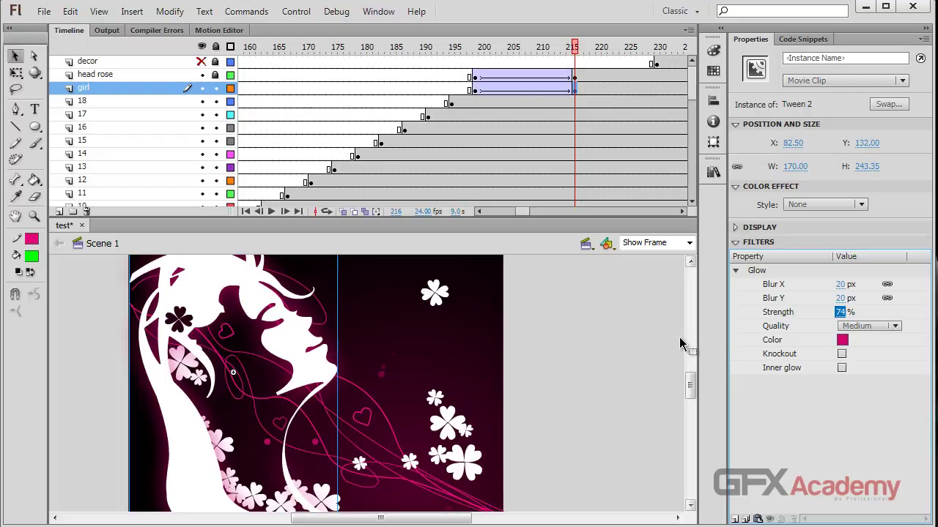
Test the movie, close the preview and scrub the playhead back to frame 200 to check the girl's glow
{"action": "key", "text": "ctrl+Return"}
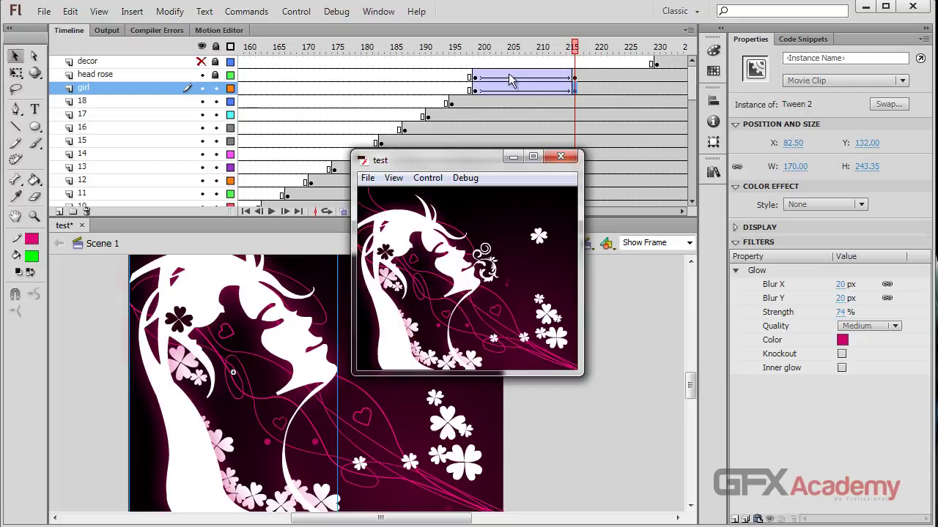
{"action": "left_click", "coordinate": [561, 156]}
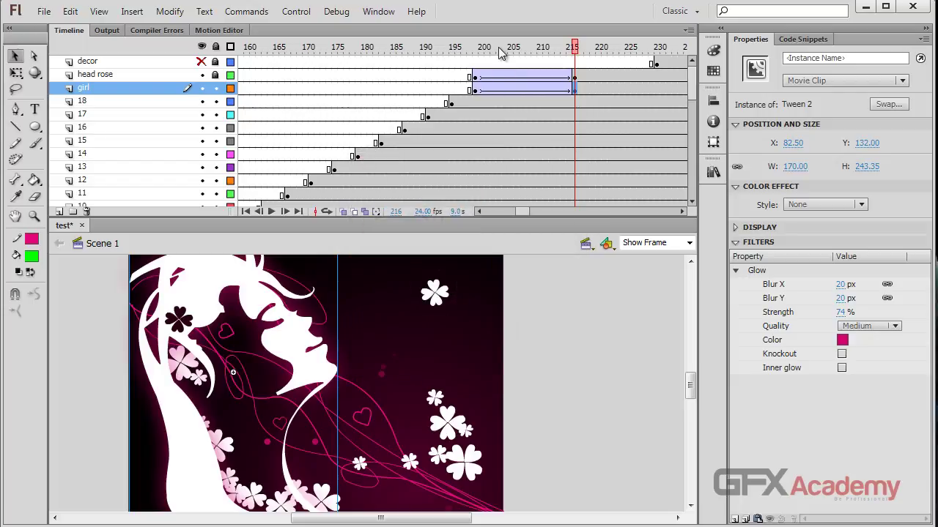
{"action": "left_click_drag", "start_coordinate": [504, 50], "coordinate": [481, 53]}
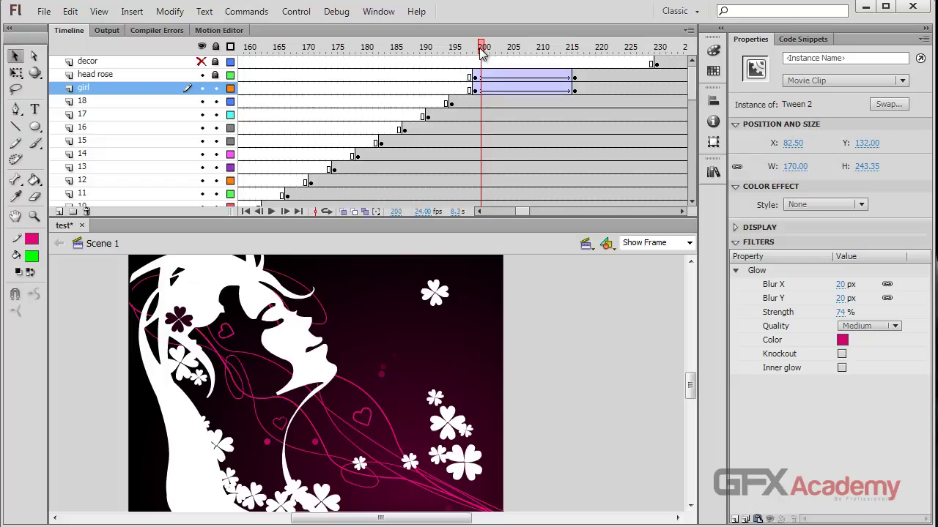
{"action": "left_click", "coordinate": [481, 53]}
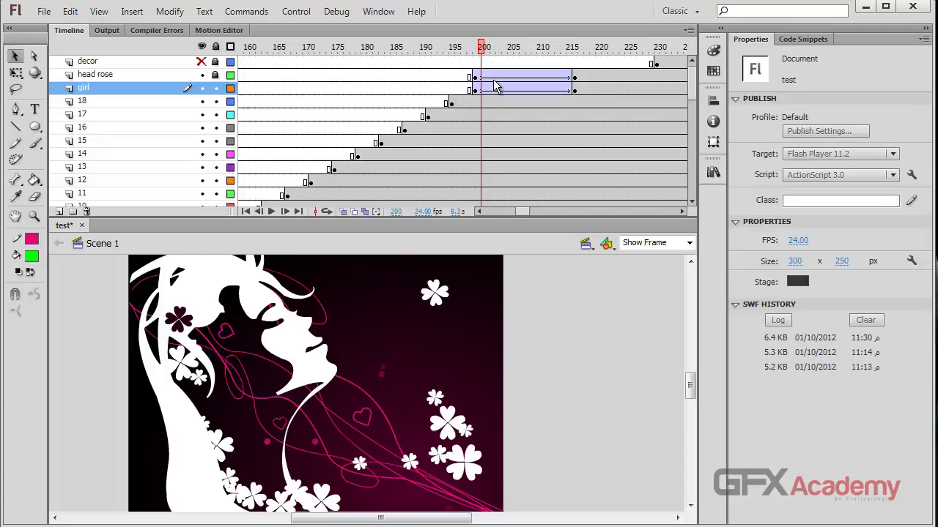
Revert the girl's glow and Movie Clip changes, and remove the tweens and frame 216 keyframes from the girl and head rose layers
{"action": "left_click", "coordinate": [575, 89]}
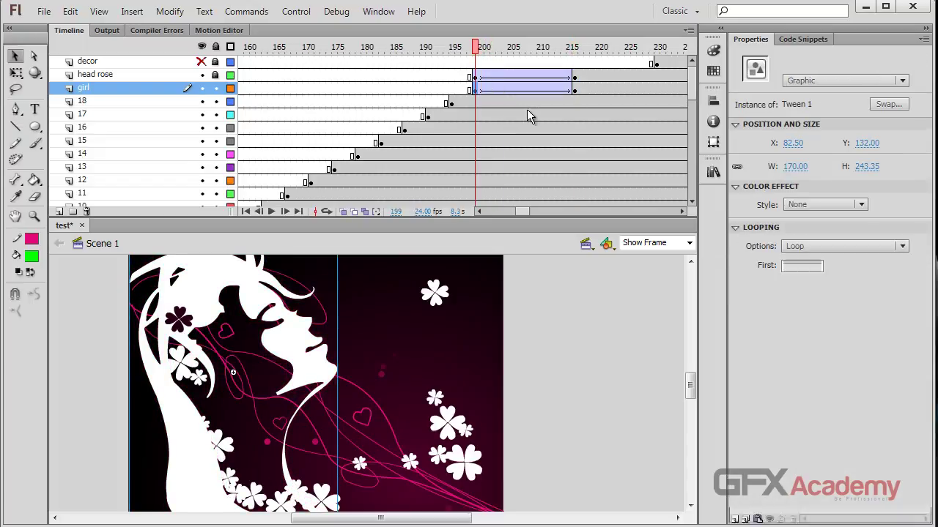
{"action": "left_click", "coordinate": [522, 76]}
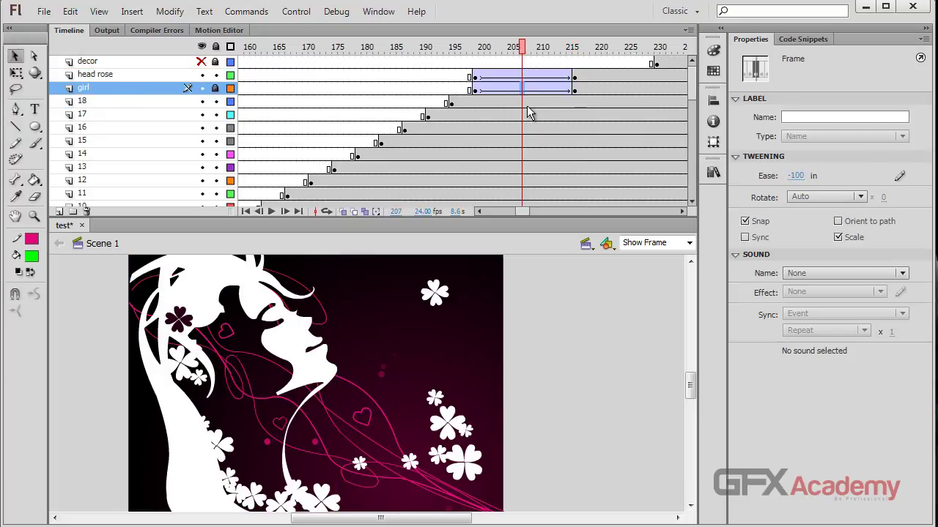
{"action": "left_click", "coordinate": [574, 76]}
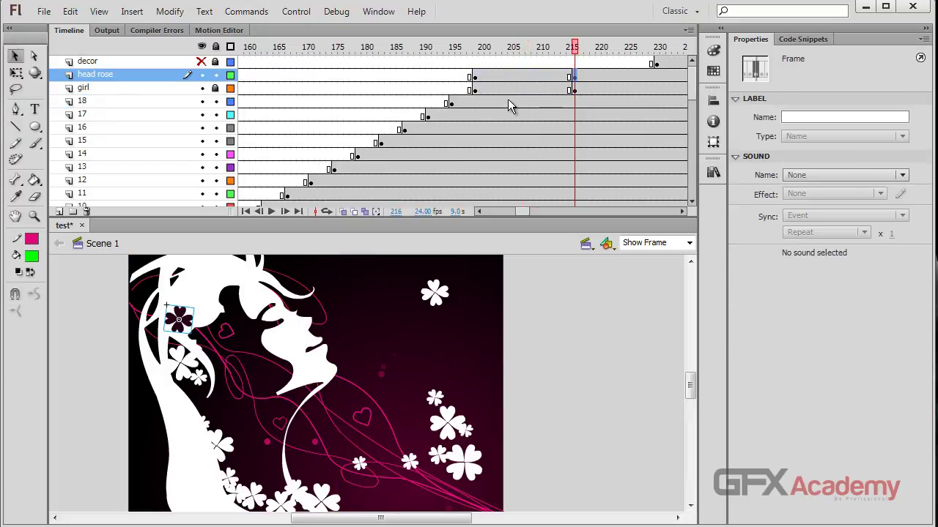
{"action": "key", "text": "shift+F6"}
{"action": "key", "text": "shift+F6"}
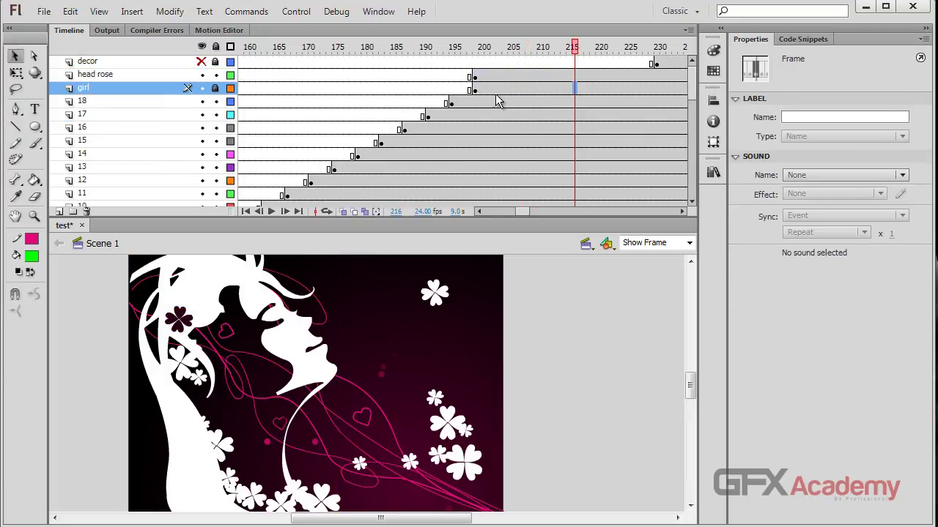
Unlock the girl layer and convert its artwork at frame 199 into a Movie Clip symbol named girl
{"action": "left_click", "coordinate": [216, 88]}
{"action": "left_click", "coordinate": [476, 88]}
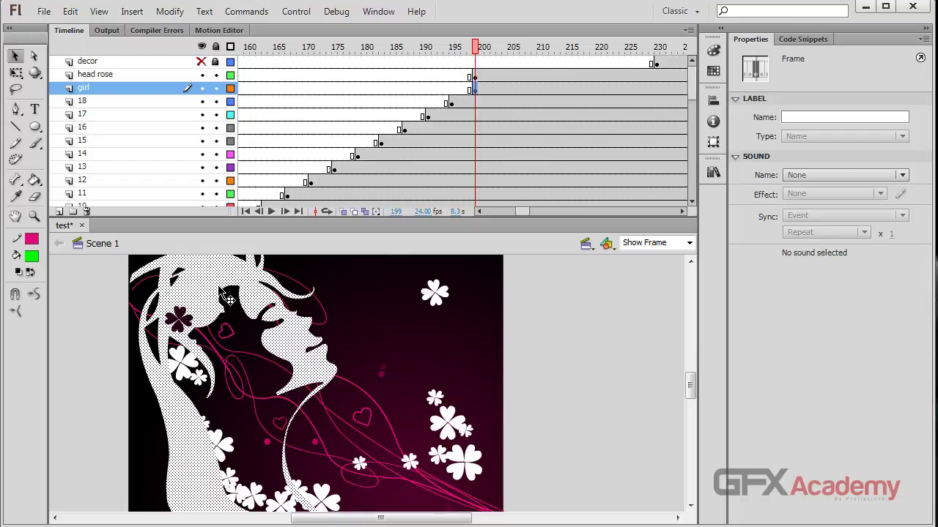
{"action": "key", "text": "F8"}
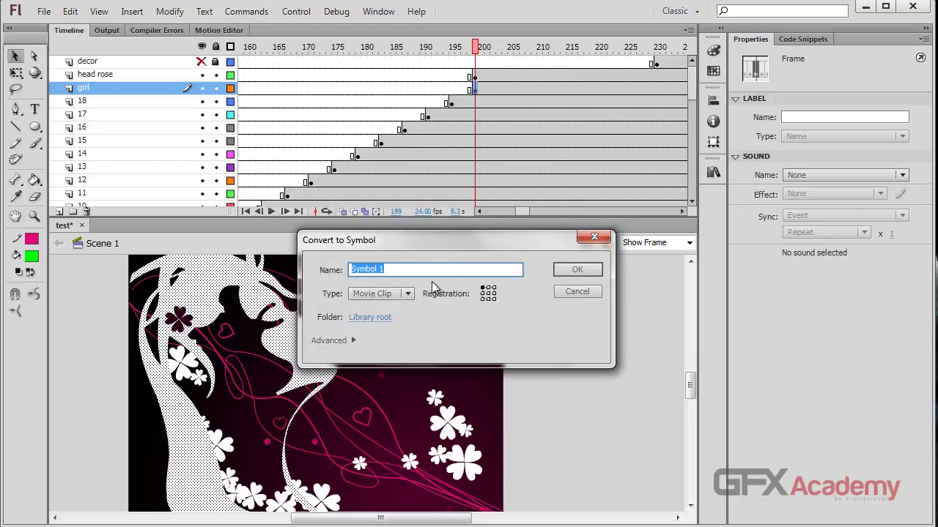
{"action": "type", "text": "girl"}
{"action": "left_click", "coordinate": [589, 271]}
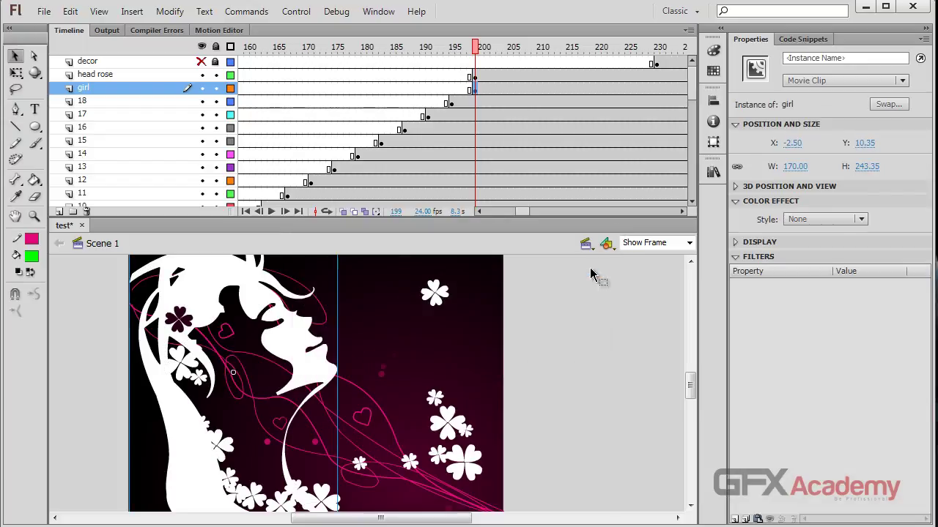
Insert a keyframe at frame 216 on the girl layer and create a classic tween before it with an ease of -100
{"action": "left_click", "coordinate": [574, 89]}
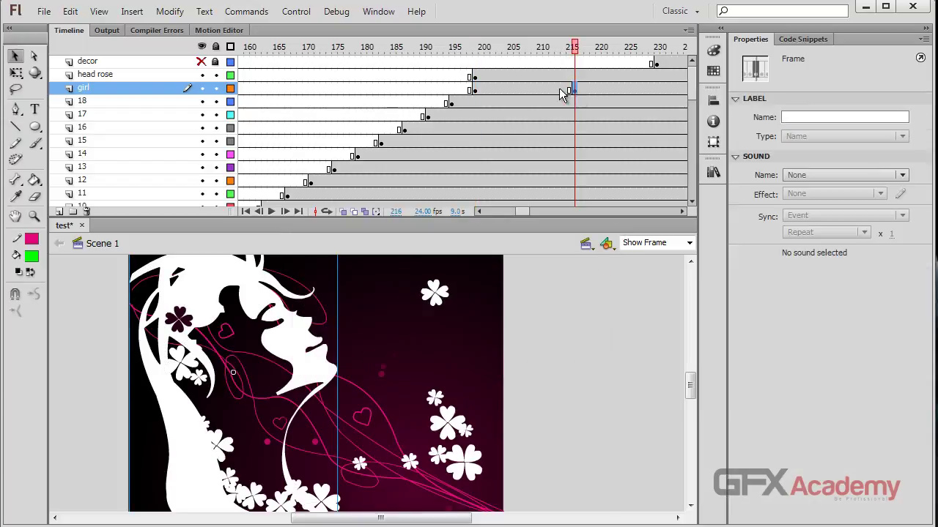
{"action": "right_click", "coordinate": [559, 89]}
{"action": "left_click", "coordinate": [586, 128]}
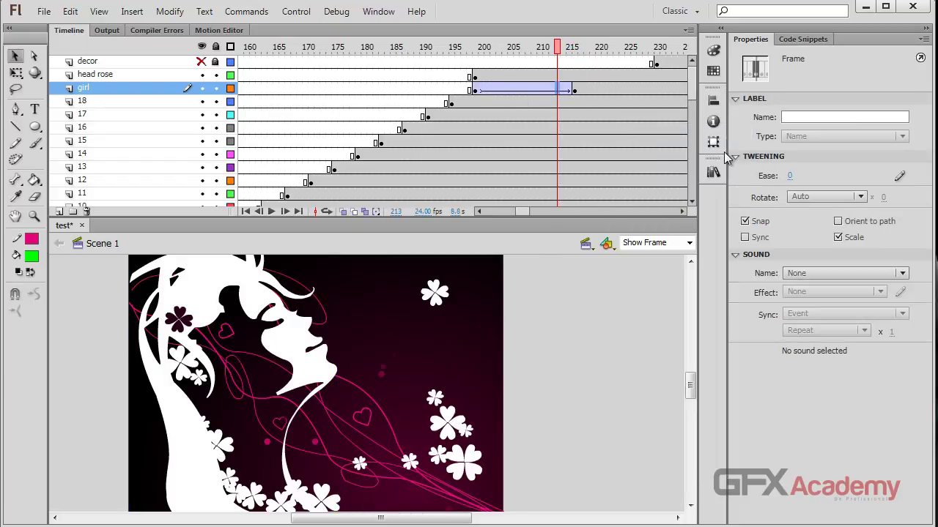
{"action": "left_click_drag", "start_coordinate": [790, 176], "coordinate": [549, 156]}
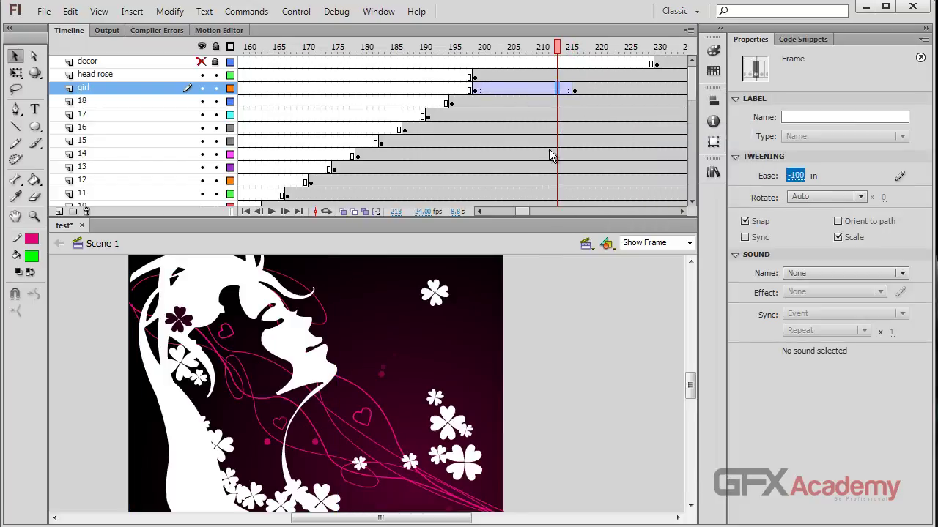
Set the girl movie clip's color effect to Alpha at 0% on the frame 199 keyframe
{"action": "left_click", "coordinate": [575, 91]}
{"action": "left_click", "coordinate": [254, 282]}
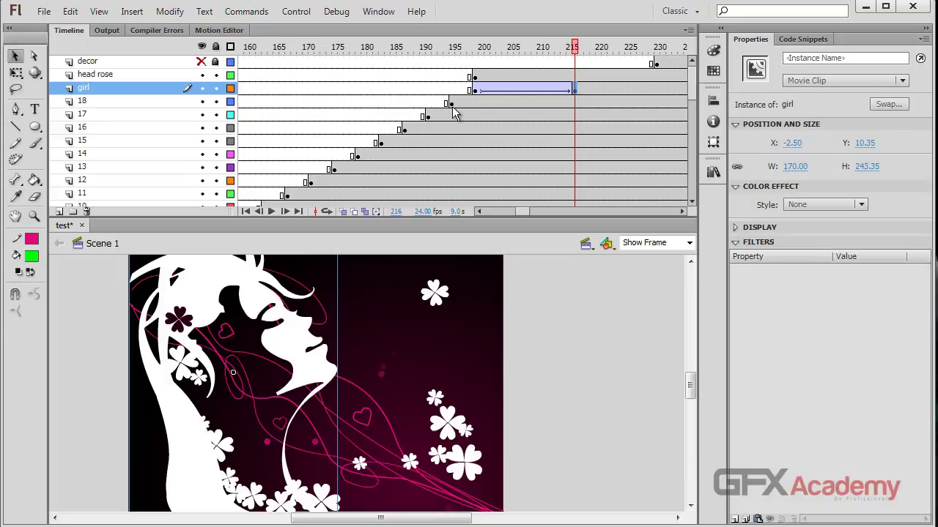
{"action": "left_click_drag", "start_coordinate": [517, 48], "coordinate": [485, 50]}
{"action": "left_click", "coordinate": [477, 89]}
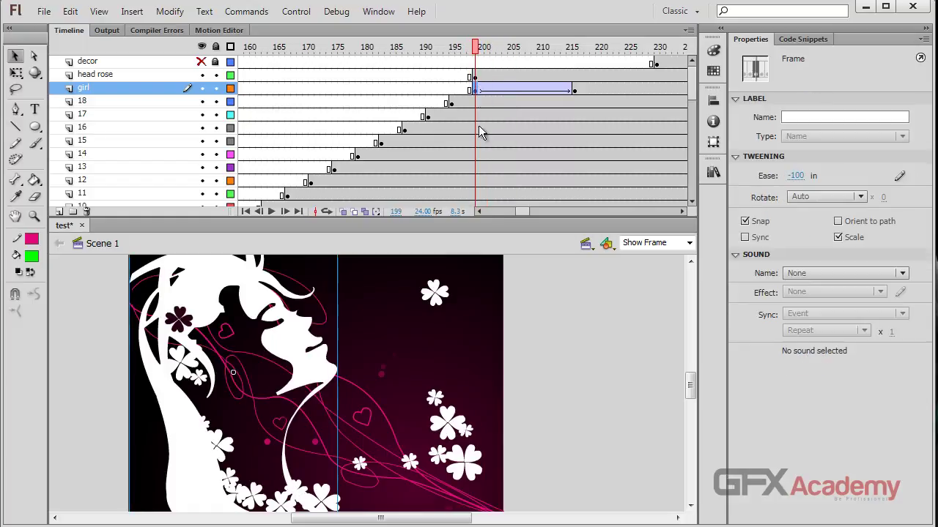
{"action": "left_click", "coordinate": [250, 290]}
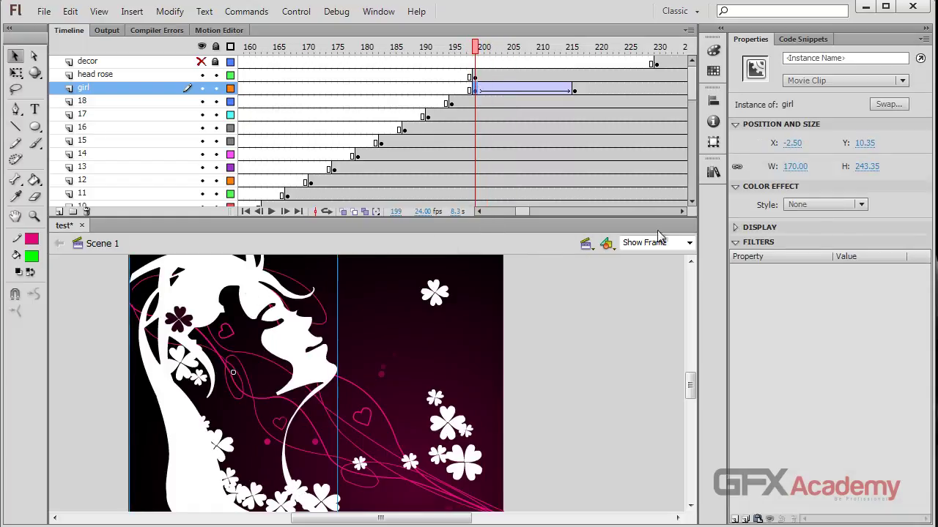
{"action": "left_click", "coordinate": [848, 209]}
{"action": "left_click", "coordinate": [805, 288]}
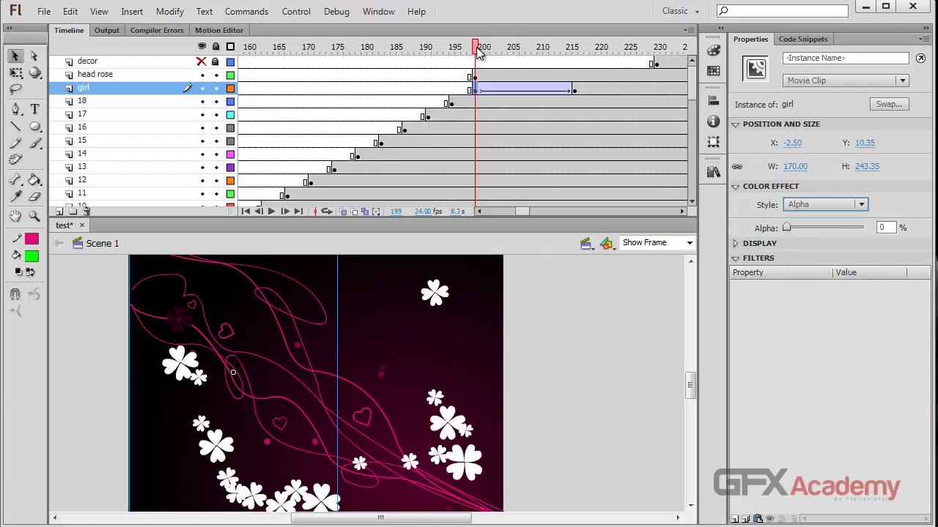
Add a Glow filter to the girl at frame 216, using a magenta sampled from the curved lines in the artwork
{"action": "left_click_drag", "start_coordinate": [478, 51], "coordinate": [576, 53]}
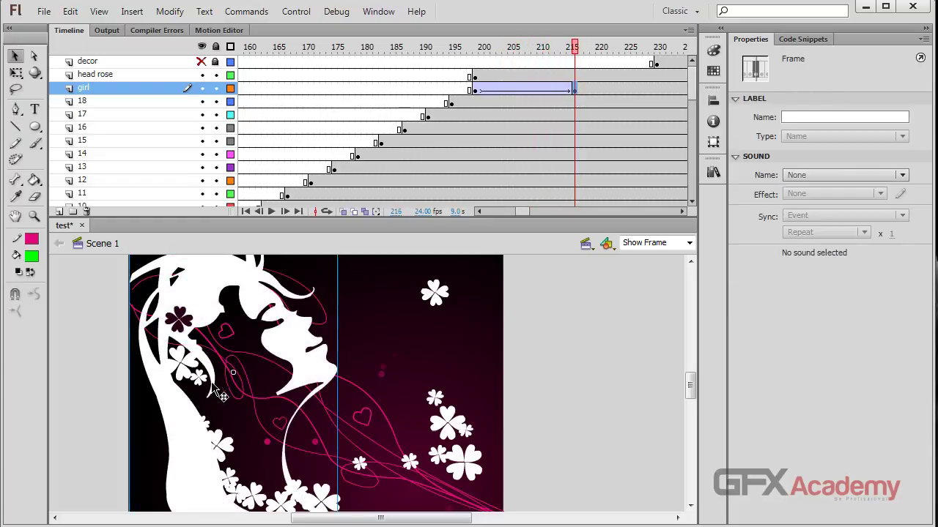
{"action": "left_click", "coordinate": [262, 285]}
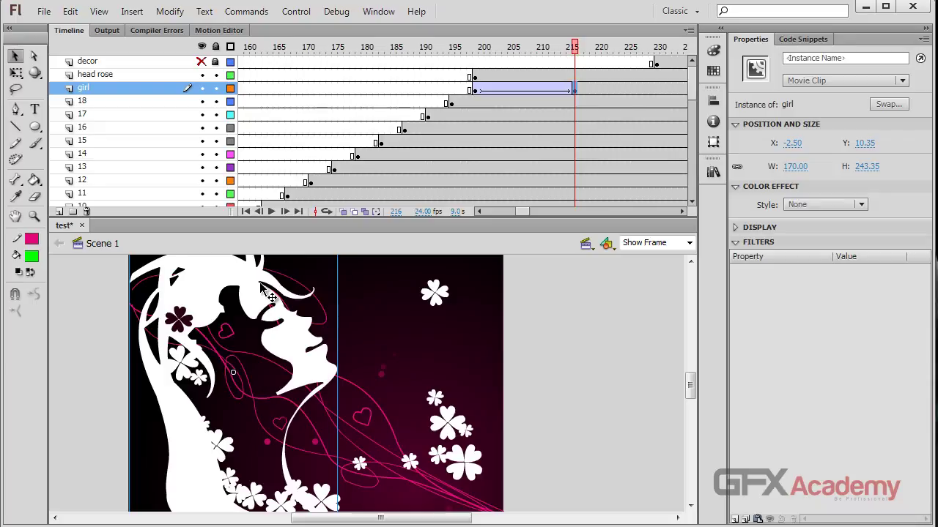
{"action": "left_click", "coordinate": [736, 519]}
{"action": "left_click", "coordinate": [769, 439]}
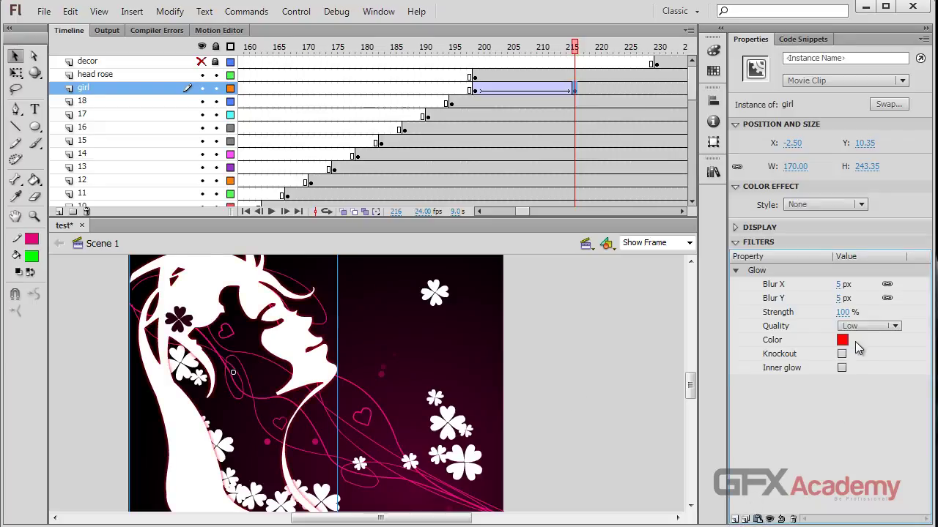
{"action": "left_click", "coordinate": [842, 339]}
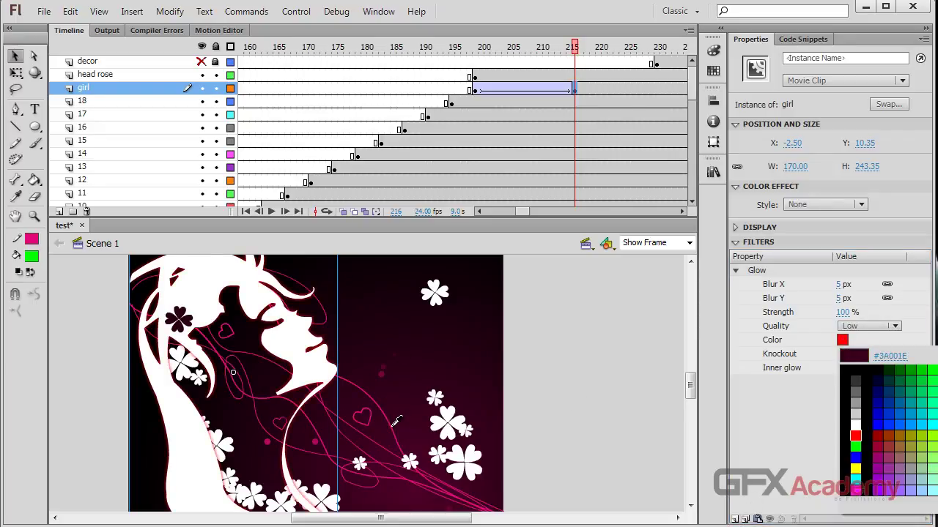
{"action": "left_click", "coordinate": [405, 476]}
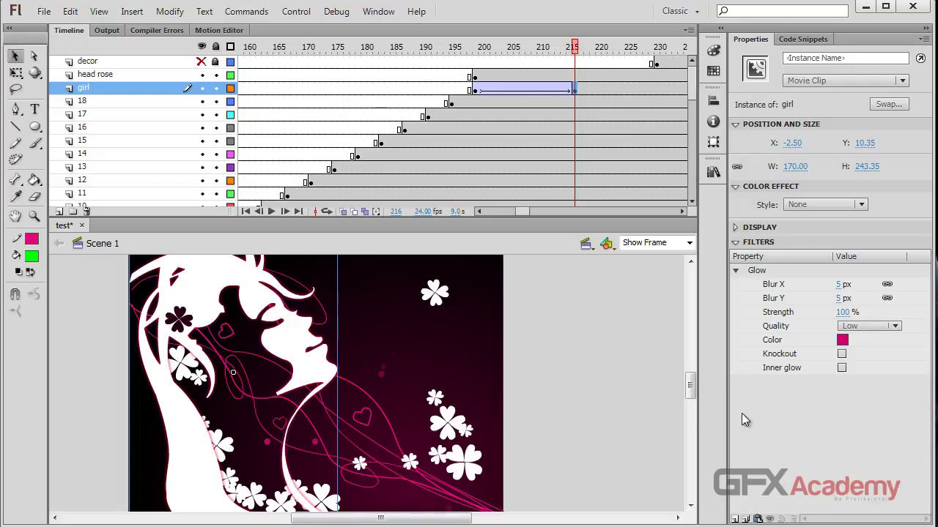
Set the girl's glow strength to 75% and its linked blur to 36 px, and test the movie
{"action": "left_click", "coordinate": [844, 312]}
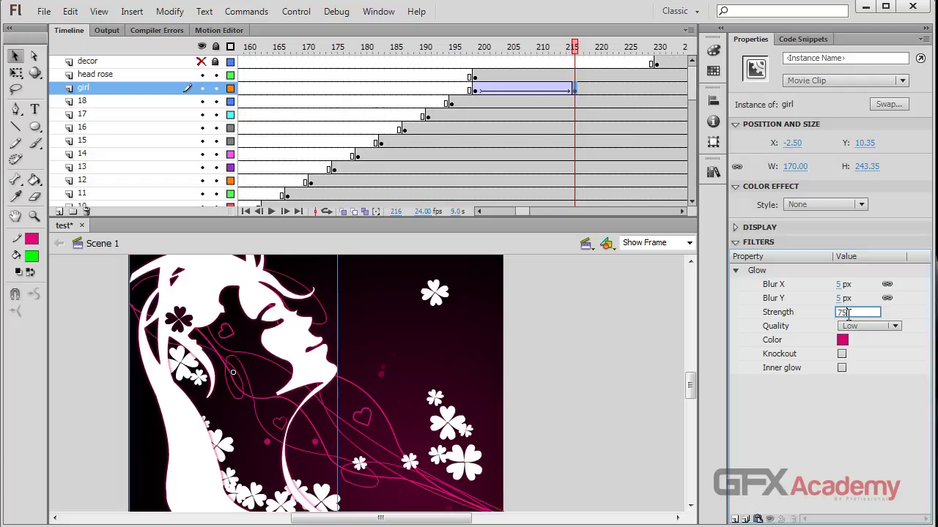
{"action": "key", "text": "Return"}
{"action": "mouse_move", "coordinate": [843, 297]}
{"action": "left_mouse_down"}
{"action": "mouse_move", "coordinate": [884, 297]}
{"action": "mouse_move", "coordinate": [861, 296]}
{"action": "left_mouse_up"}
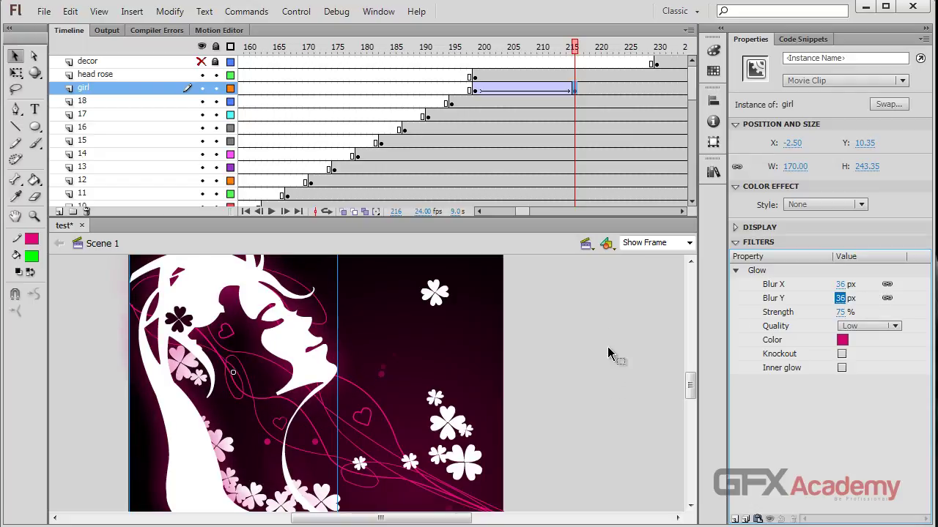
{"action": "key", "text": "ctrl+Return"}
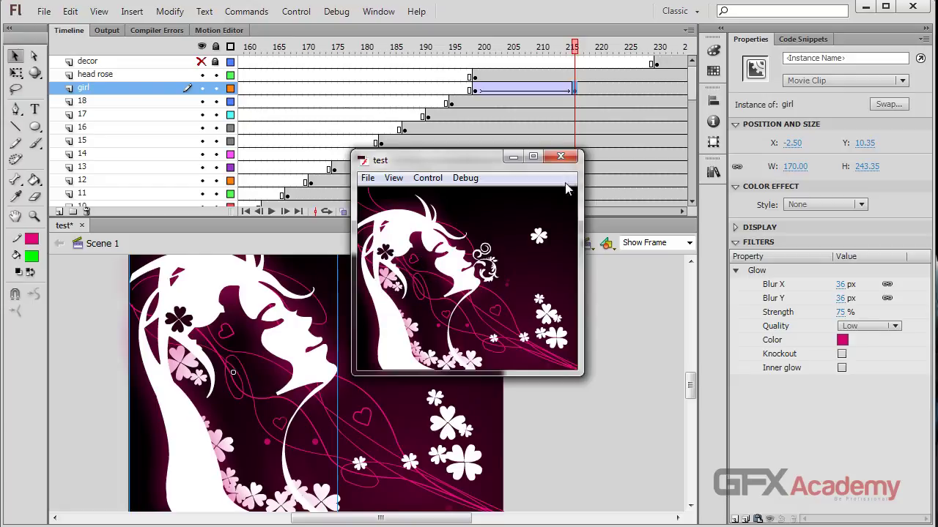
{"action": "left_click", "coordinate": [560, 156]}
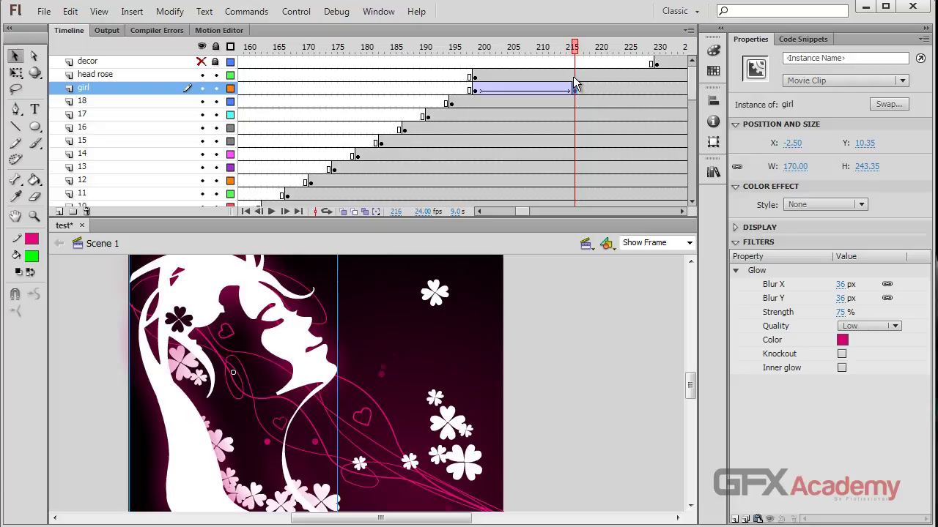
Insert a keyframe at frame 216 on the head rose layer and create a classic tween before it with an ease of -100
{"action": "left_click", "coordinate": [574, 76]}
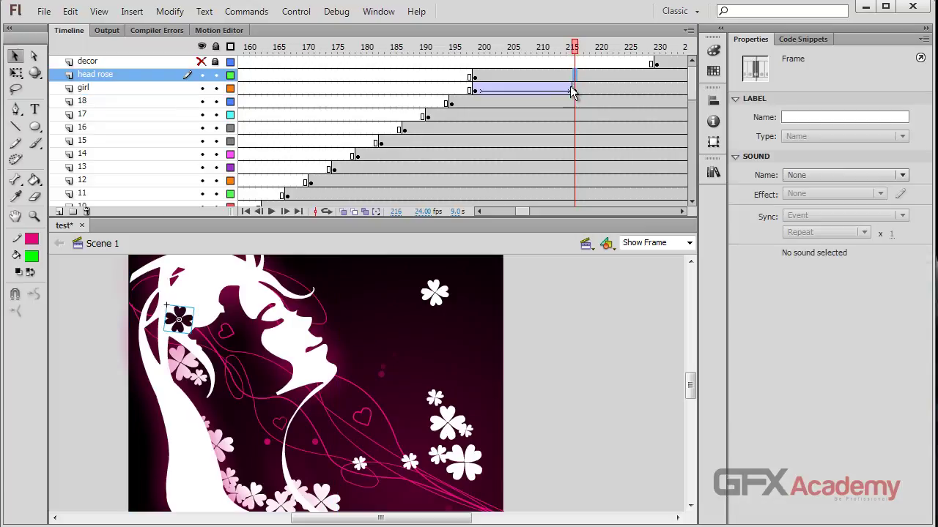
{"action": "right_click", "coordinate": [531, 74]}
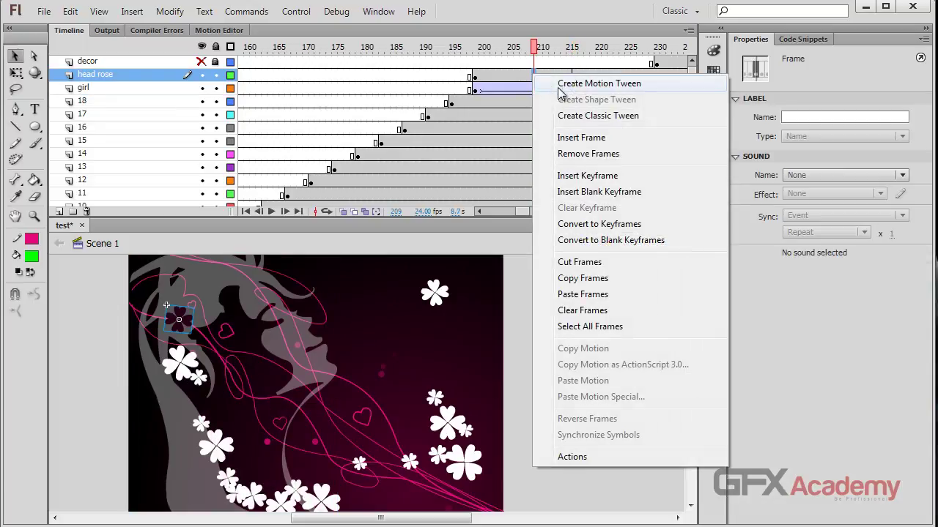
{"action": "left_click", "coordinate": [586, 116]}
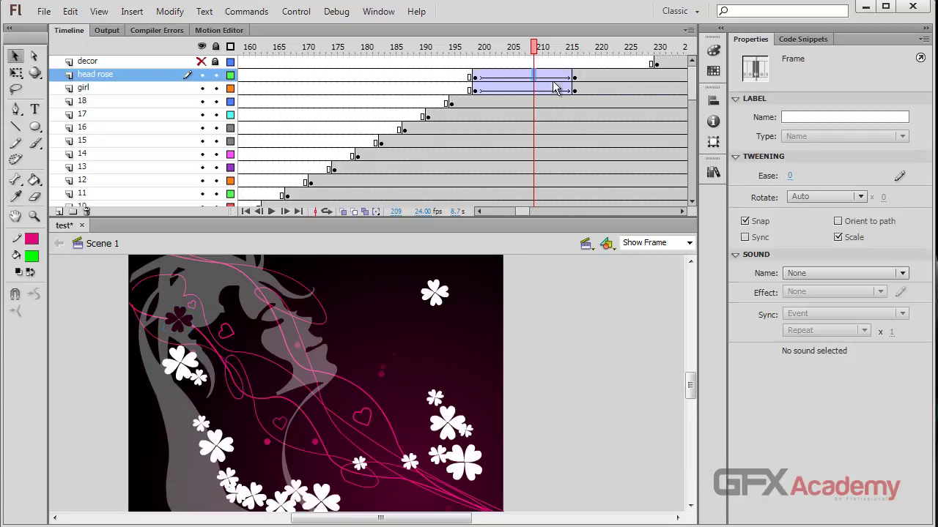
{"action": "left_click_drag", "start_coordinate": [790, 178], "coordinate": [536, 177]}
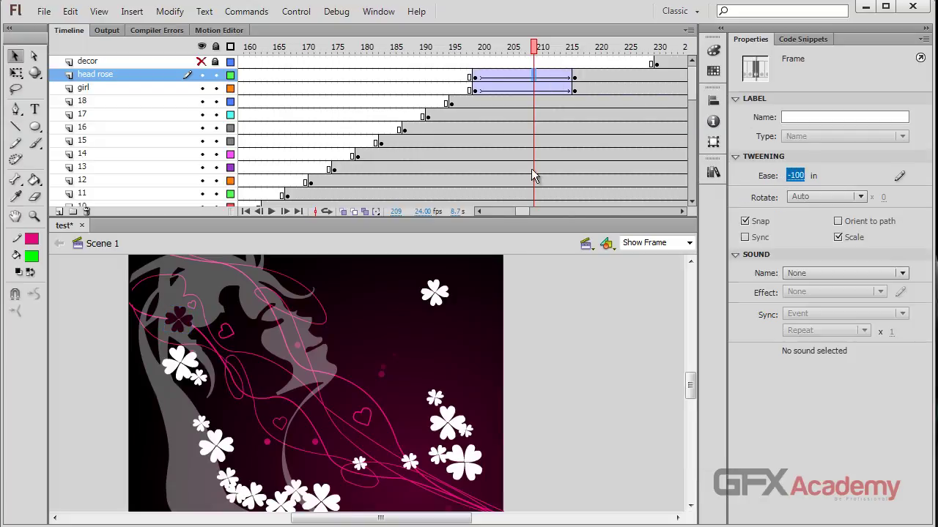
Set the head rose's color effect to Alpha at 0% on the frame 199 keyframe
{"action": "left_click", "coordinate": [478, 85]}
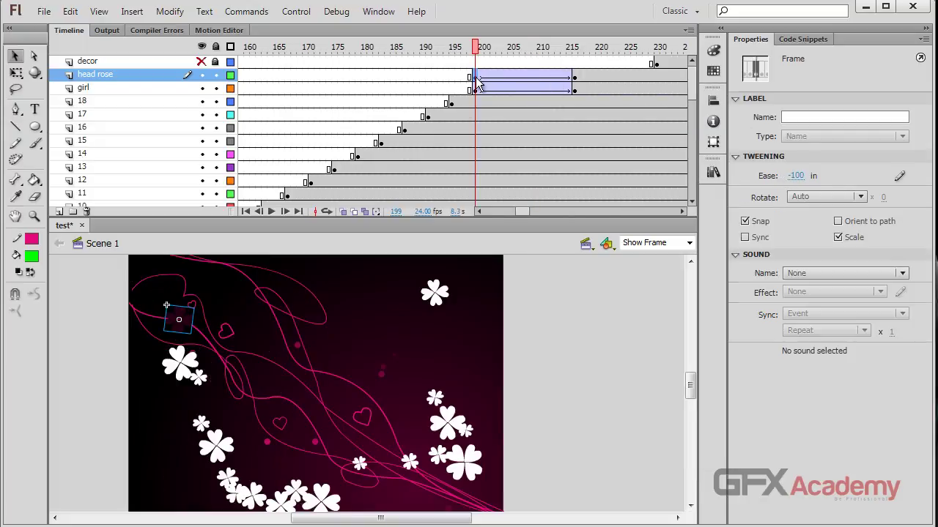
{"action": "left_click", "coordinate": [183, 326]}
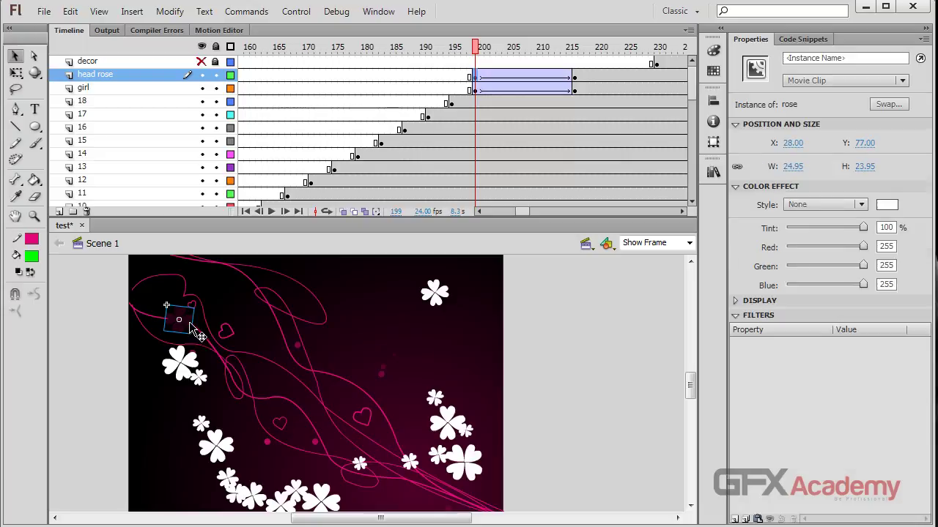
{"action": "left_click", "coordinate": [863, 207]}
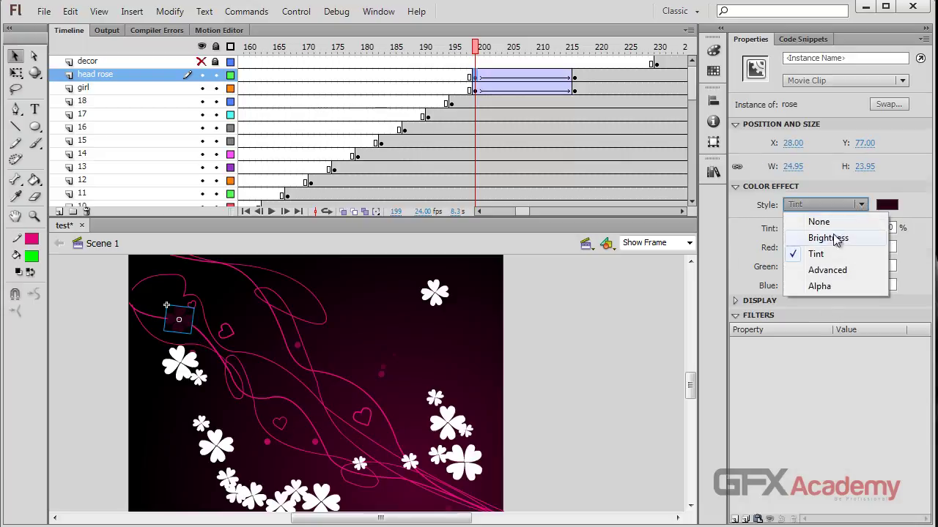
{"action": "left_click", "coordinate": [826, 285]}
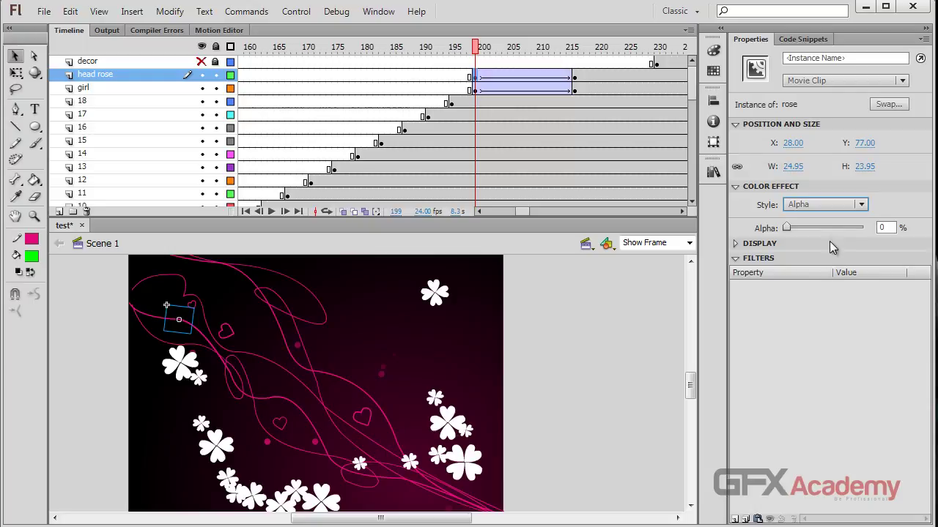
Look inside the rose symbol, return to the scene, and try a #0000FF tint on the head rose at frame 216
{"action": "left_click_drag", "start_coordinate": [477, 47], "coordinate": [574, 48]}
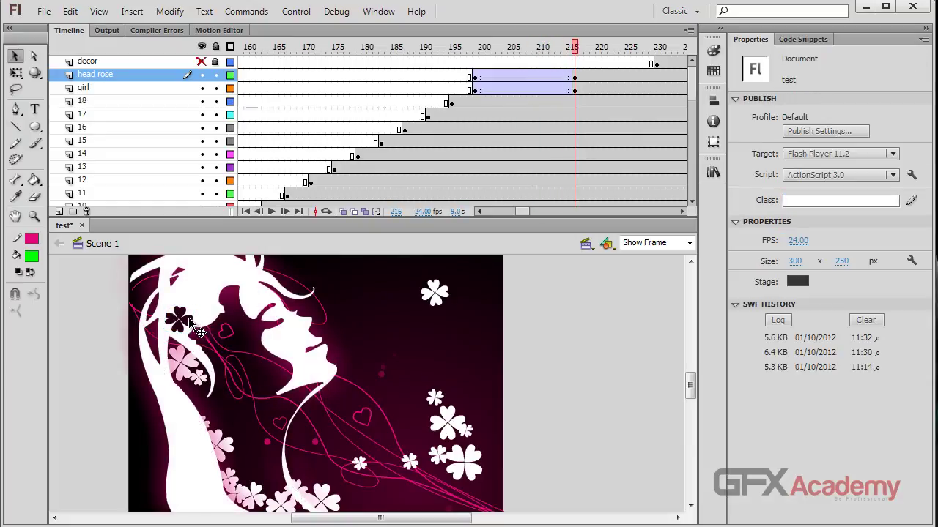
{"action": "left_click", "coordinate": [192, 325]}
{"action": "double_click", "coordinate": [196, 332]}
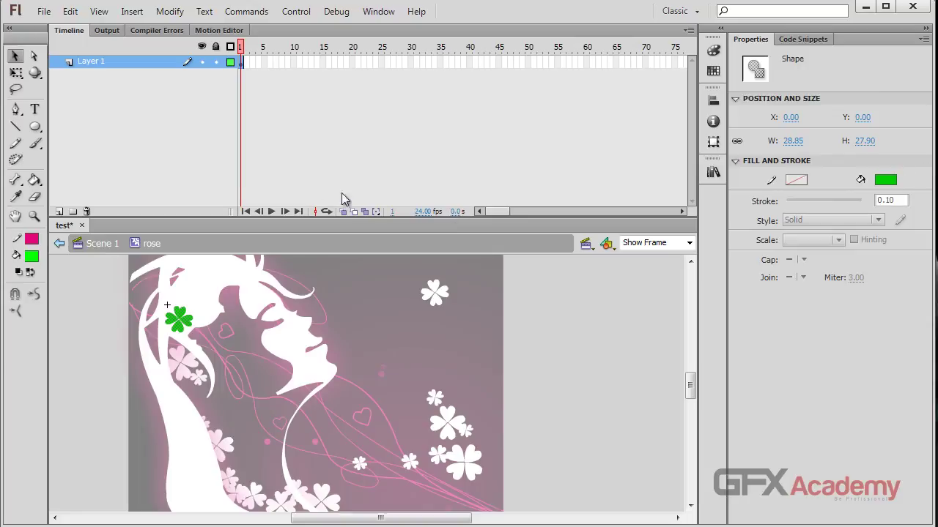
{"action": "left_click", "coordinate": [113, 244]}
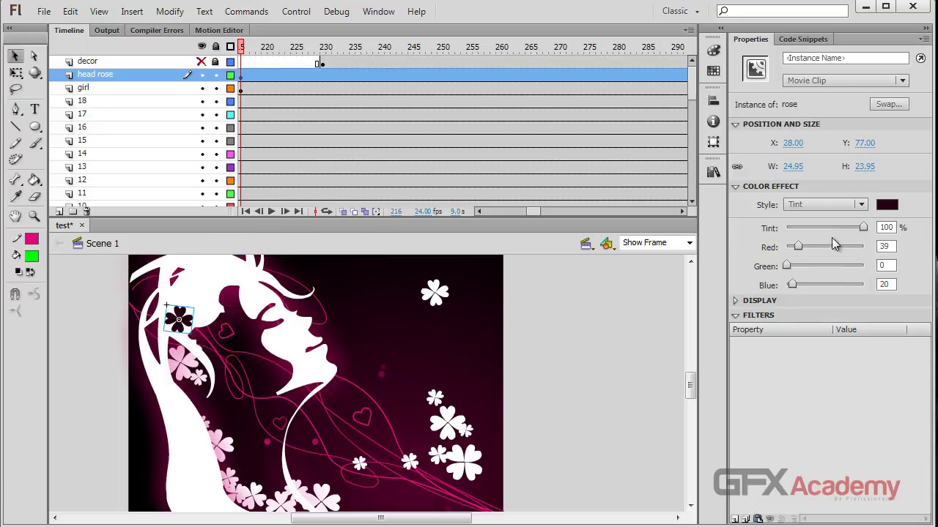
{"action": "left_click", "coordinate": [886, 205]}
{"action": "left_click", "coordinate": [924, 219]}
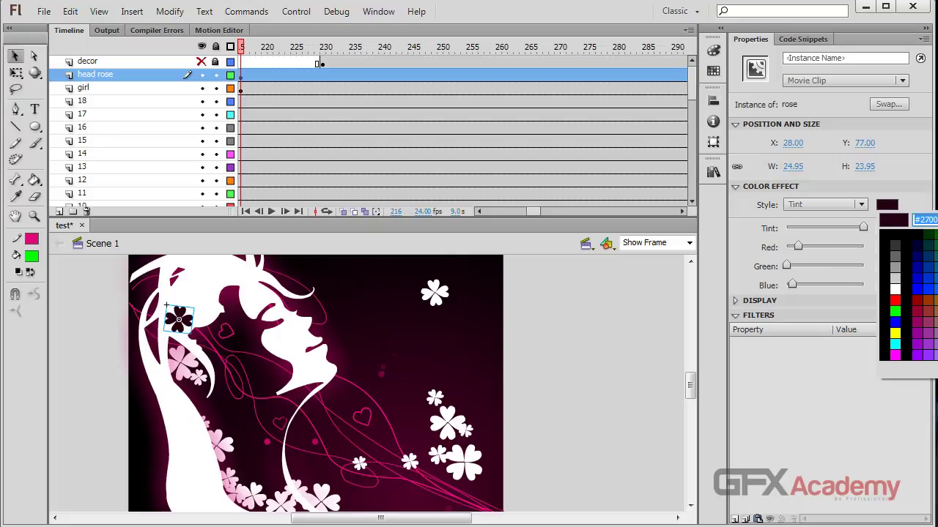
{"action": "type", "text": "0000FF"}
{"action": "key", "text": "Return"}
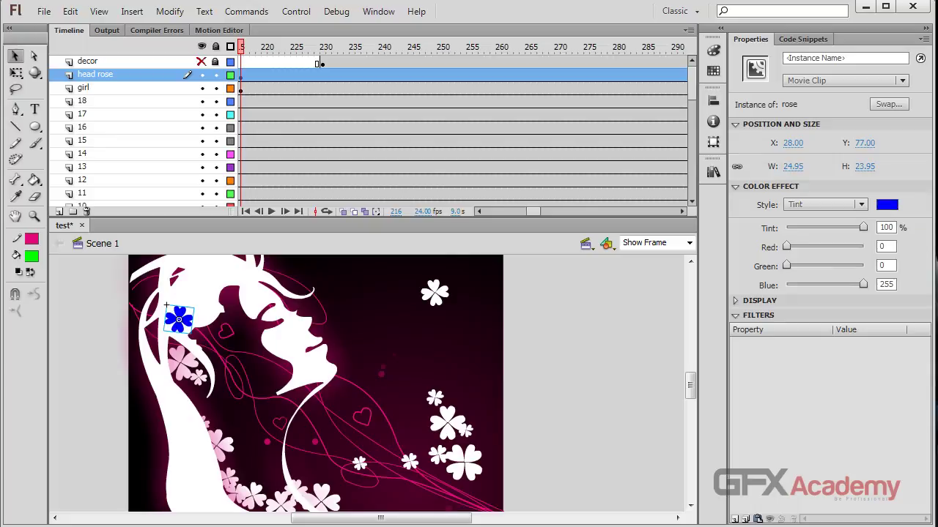
Recolor the clover shape inside the rose symbol with a dark maroon fill and return to Scene 1
{"action": "double_click", "coordinate": [187, 322]}
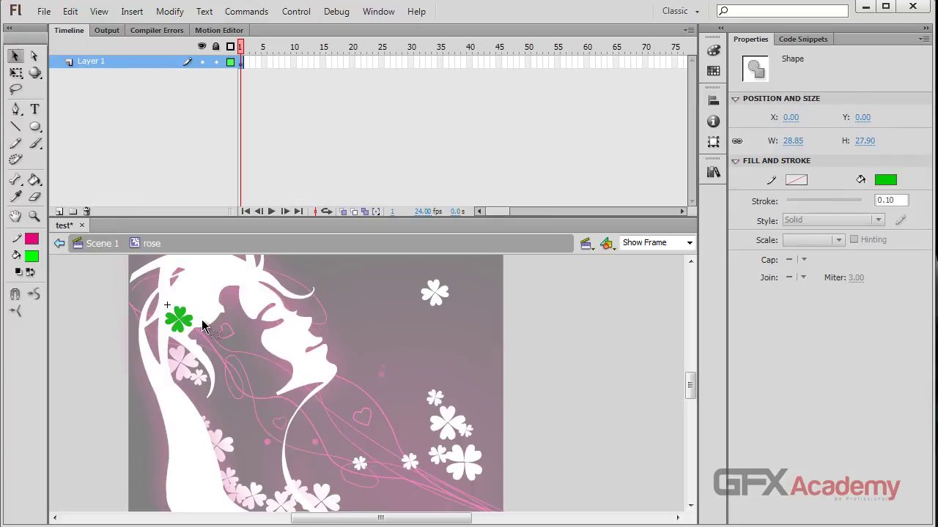
{"action": "left_click", "coordinate": [886, 181]}
{"action": "left_click", "coordinate": [923, 195]}
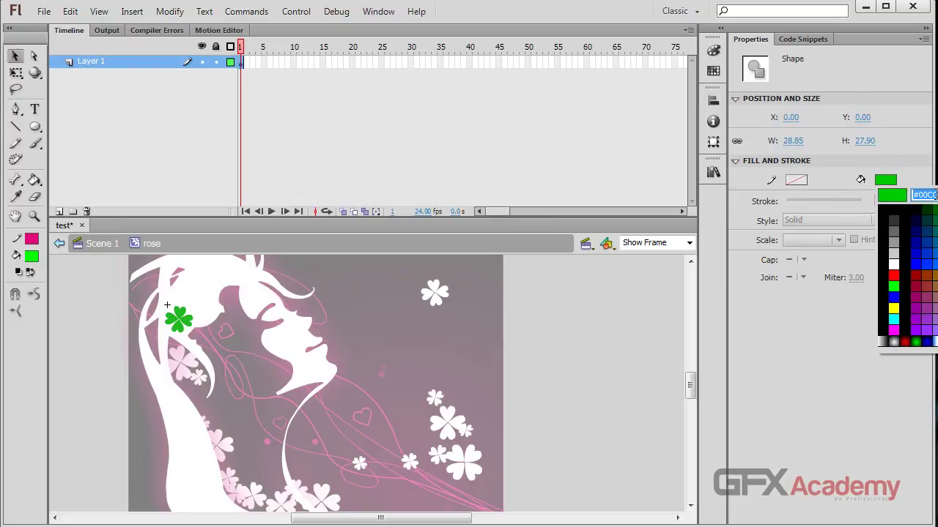
{"action": "type", "text": "330000"}
{"action": "key", "text": "Return"}
{"action": "left_click", "coordinate": [102, 243]}
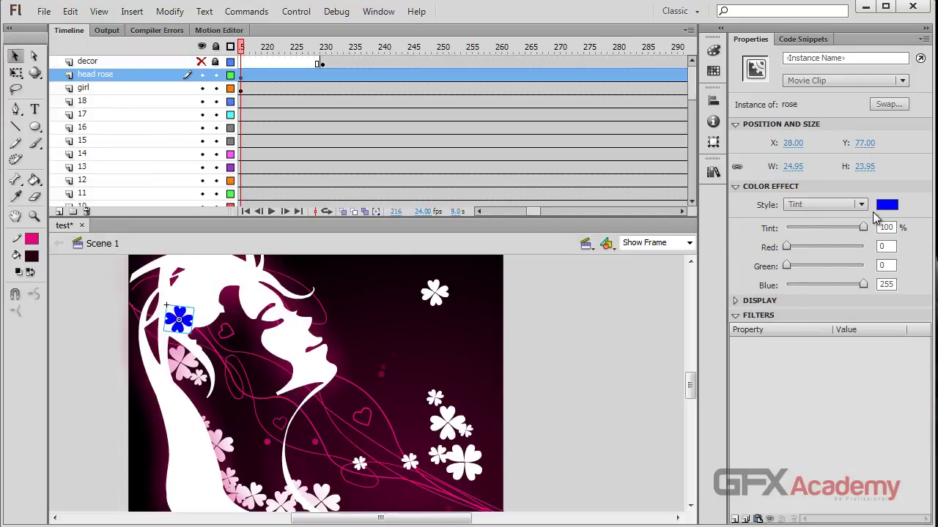
Remove the tint from the head rose at frame 216 by setting its color effect to None, and scrub back to frame 199
{"action": "left_click", "coordinate": [862, 207]}
{"action": "left_click", "coordinate": [842, 223]}
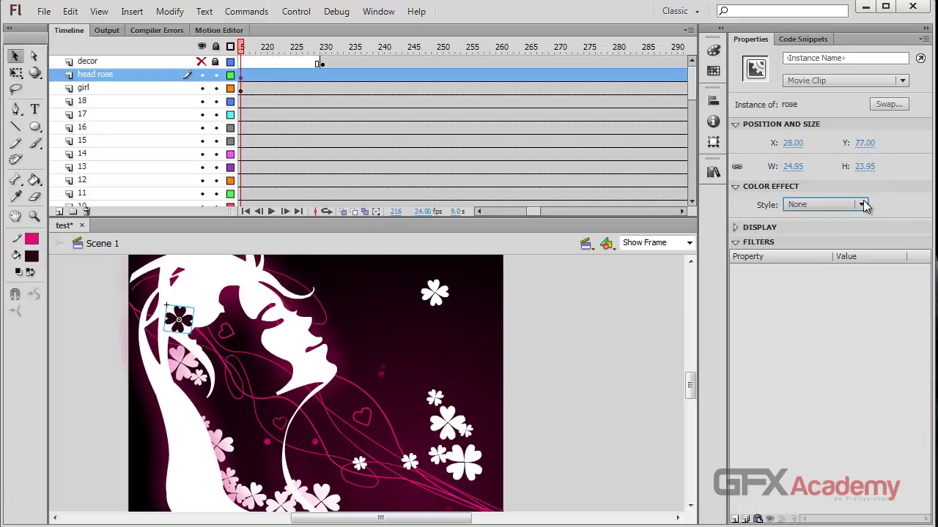
{"action": "scroll", "coordinate": [524, 211], "scroll_direction": "left", "scroll_amount": 5}
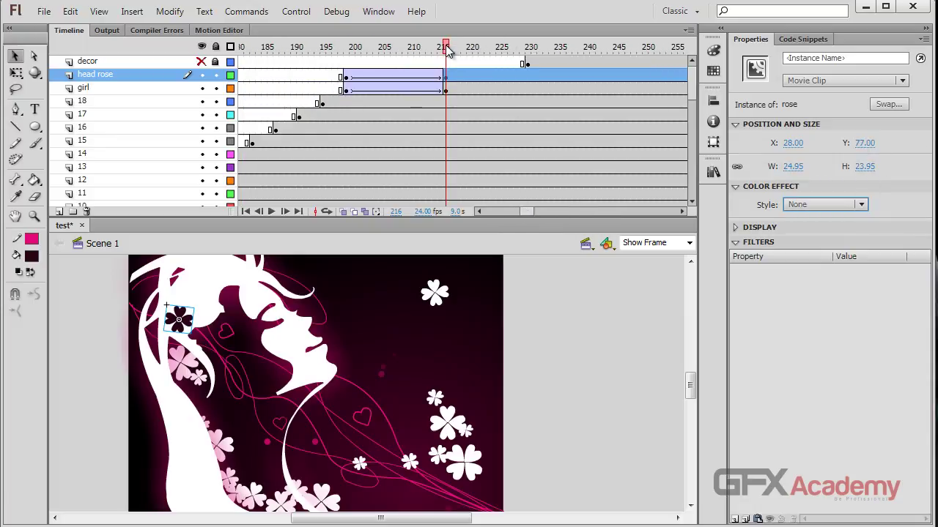
{"action": "left_click_drag", "start_coordinate": [446, 47], "coordinate": [345, 51]}
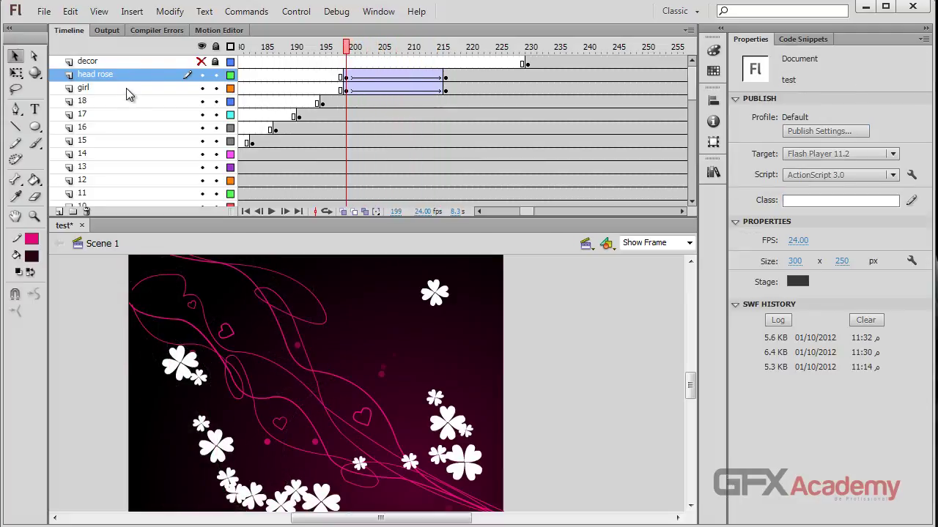
Move the head rose and girl layers together below layer 1, scrub through to frame 218 to check, and save the file
{"action": "left_click", "coordinate": [118, 88], "text": "shift"}
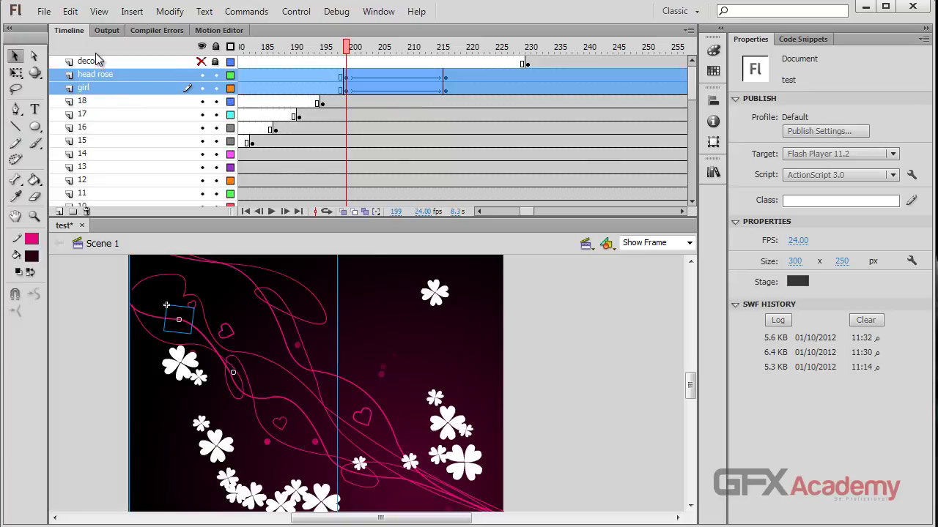
{"action": "left_click_drag", "start_coordinate": [95, 89], "coordinate": [99, 181]}
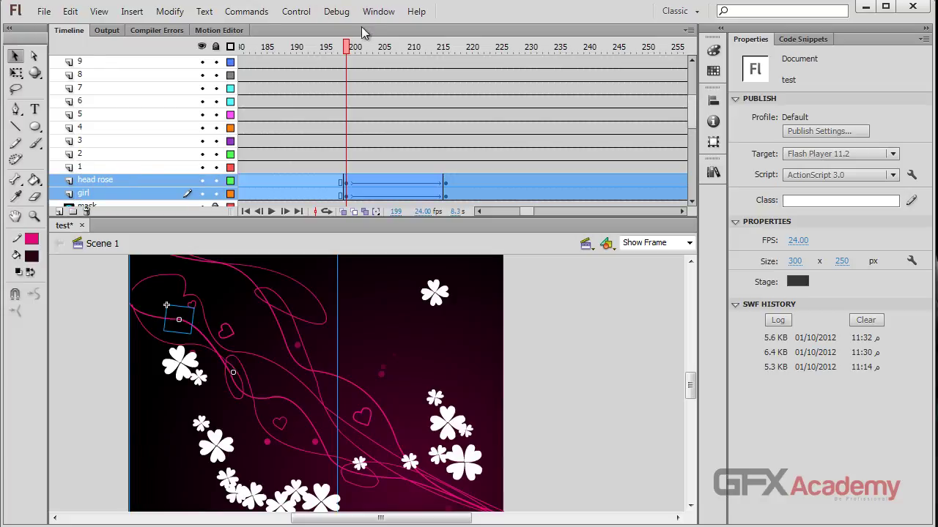
{"action": "left_click_drag", "start_coordinate": [348, 47], "coordinate": [545, 57]}
{"action": "key", "text": "ctrl+s"}
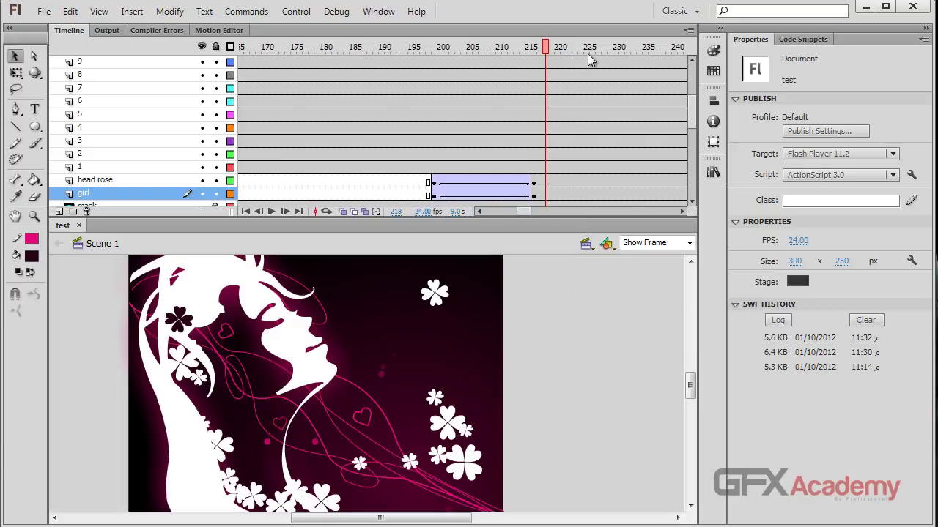
Test the movie to watch the girl and head rose fade in, and close the preview window
{"action": "key", "text": "ctrl+Return"}
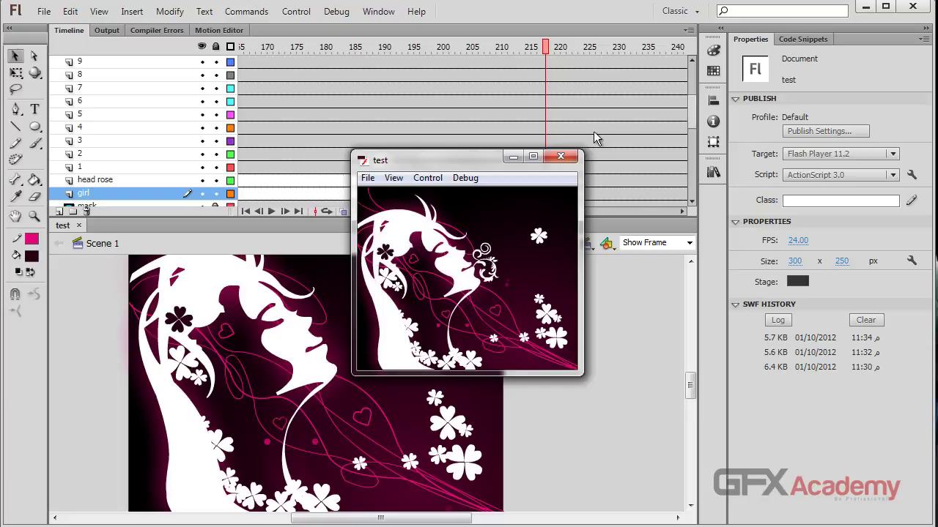
{"action": "left_click", "coordinate": [561, 157]}
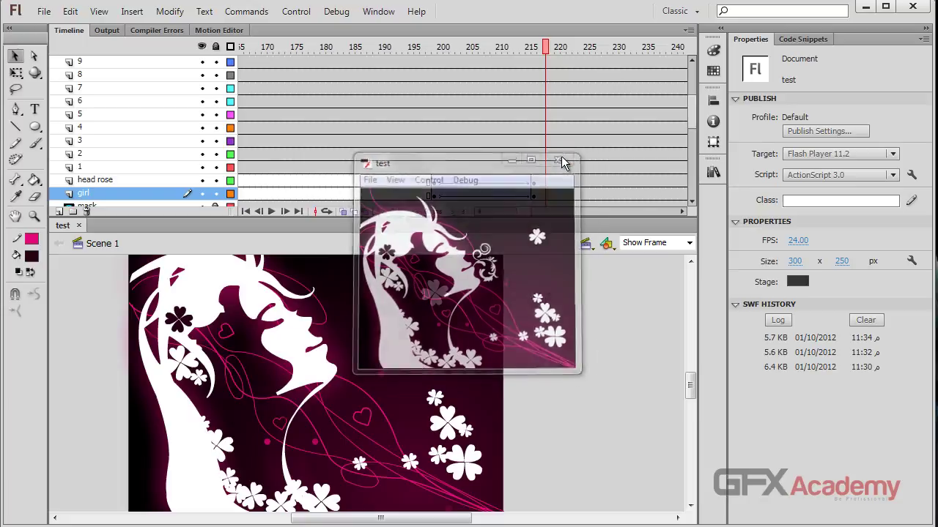
{"action": "left_click", "coordinate": [506, 129]}
Insert keyframes on flower layers 1 to 4 at frames 129, 134, 139 and 143 respectively
{"action": "left_click_drag", "start_coordinate": [519, 212], "coordinate": [507, 211]}
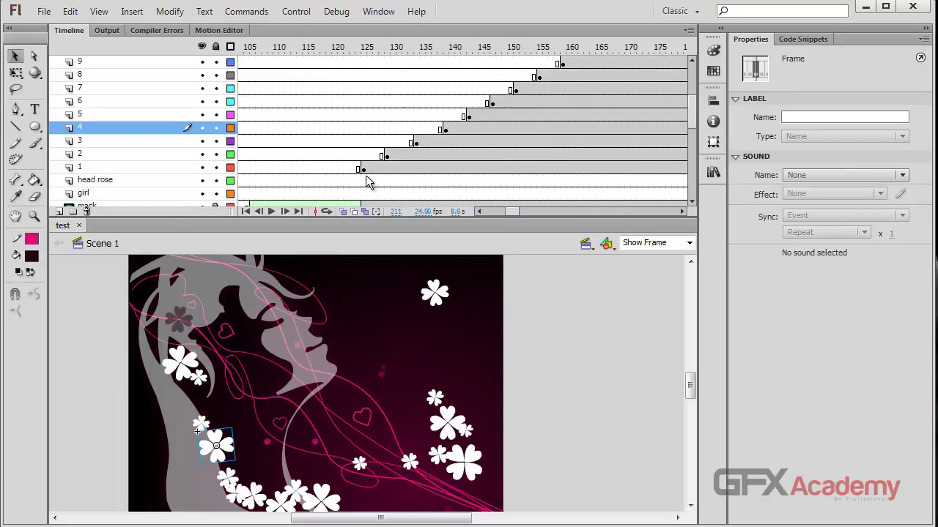
{"action": "left_click", "coordinate": [389, 168]}
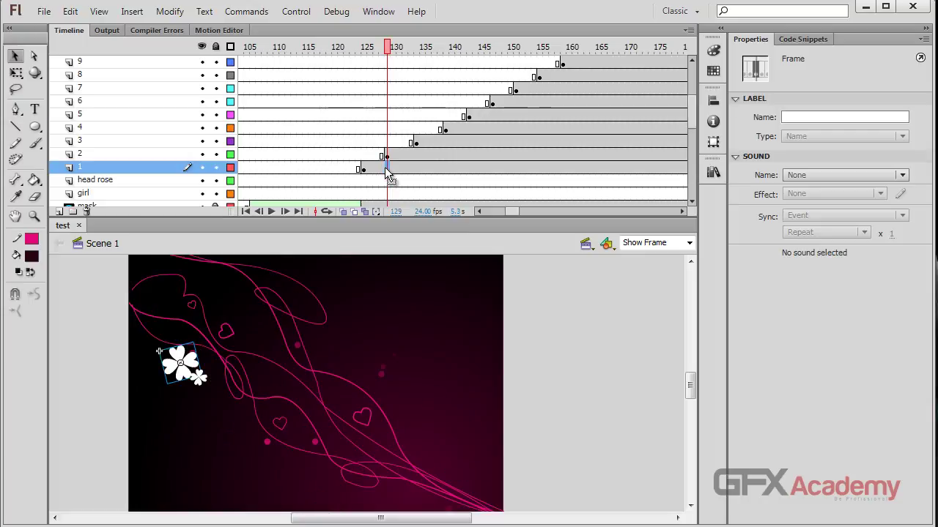
{"action": "key", "text": "F6"}
{"action": "left_click", "coordinate": [416, 155]}
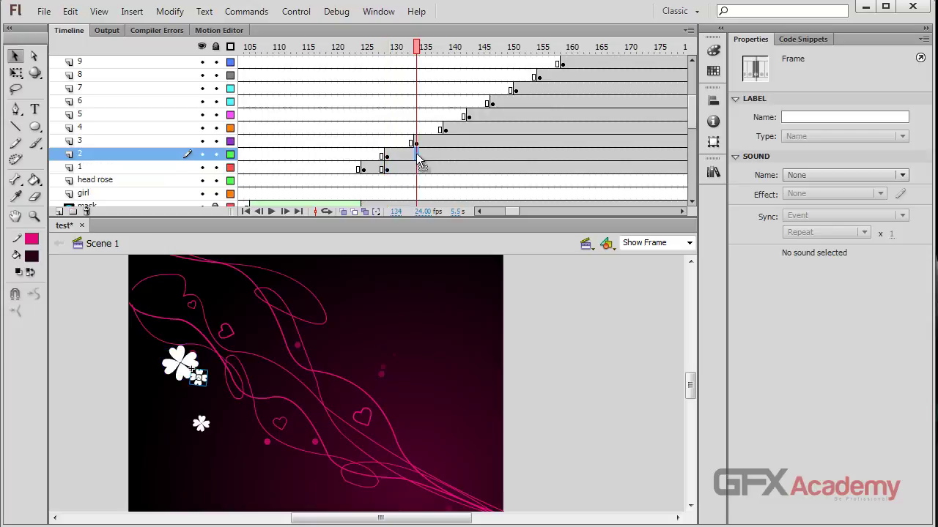
{"action": "key", "text": "F6"}
{"action": "left_click", "coordinate": [445, 141]}
{"action": "key", "text": "F6"}
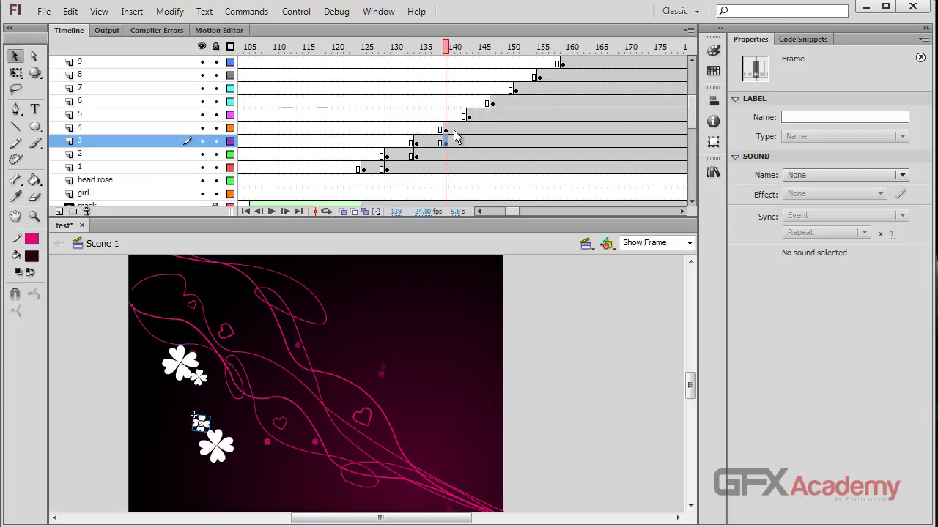
{"action": "left_click", "coordinate": [469, 128]}
{"action": "key", "text": "F6"}
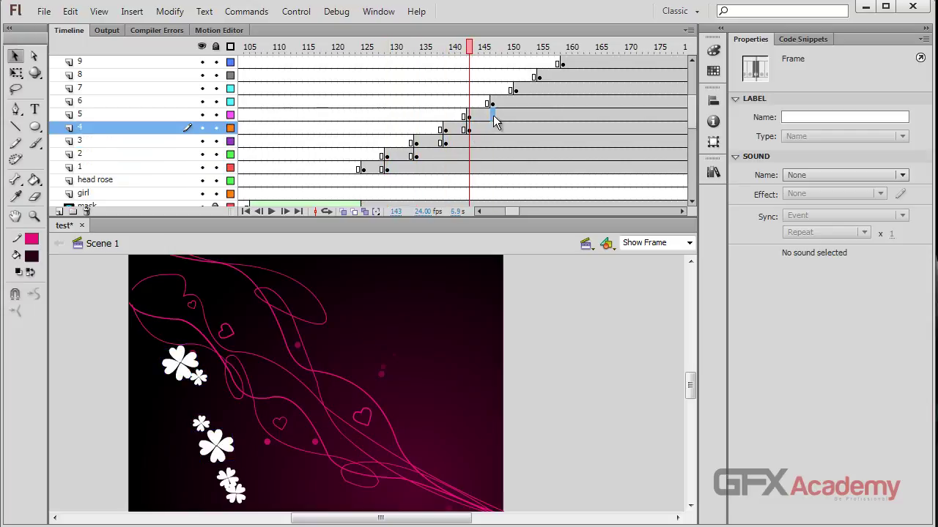
Insert keyframes on flower layers 5 to 8 at frames 147, 151, 155 and 159 respectively
{"action": "left_click", "coordinate": [489, 116]}
{"action": "key", "text": "F6"}
{"action": "left_click", "coordinate": [516, 103]}
{"action": "key", "text": "F6"}
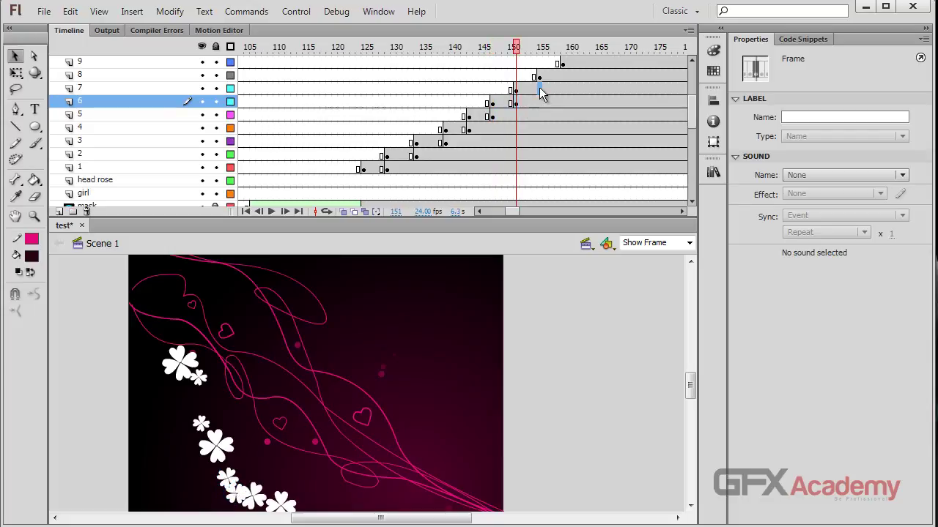
{"action": "left_click", "coordinate": [539, 90]}
{"action": "key", "text": "F6"}
{"action": "left_click", "coordinate": [562, 77]}
{"action": "key", "text": "F6"}
Insert keyframes on flower layers 9 to 12 at frames 163, 167, 171 and 175 respectively
{"action": "scroll", "coordinate": [564, 87], "scroll_direction": "up", "scroll_amount": 2}
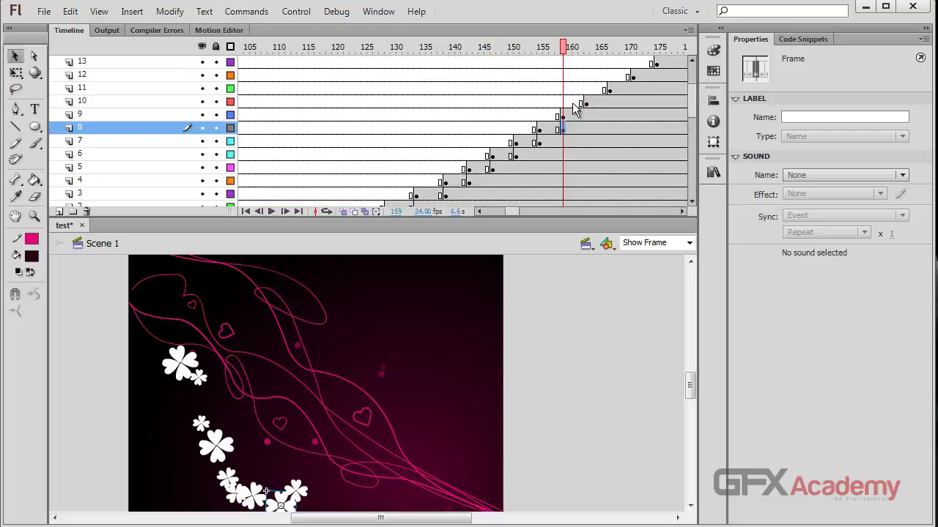
{"action": "left_click", "coordinate": [586, 115]}
{"action": "key", "text": "F6"}
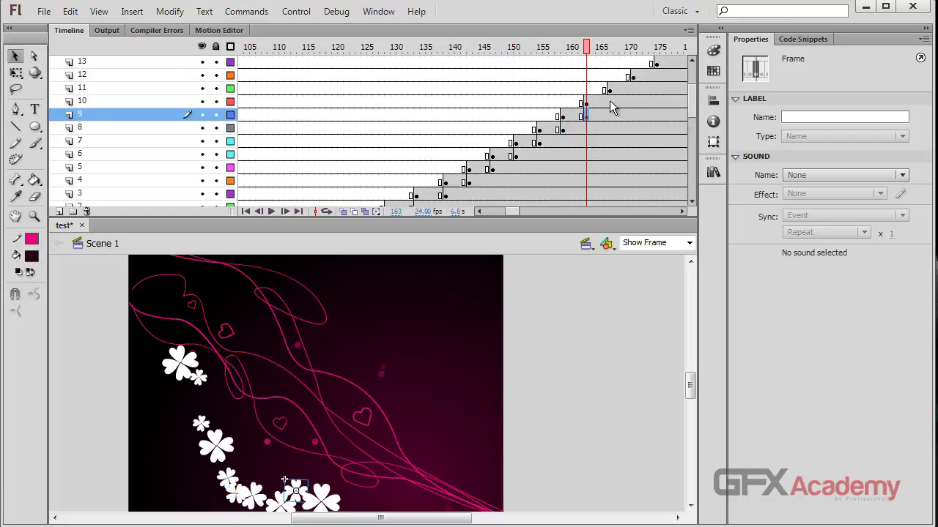
{"action": "left_click", "coordinate": [611, 102]}
{"action": "key", "text": "F6"}
{"action": "left_click", "coordinate": [634, 91]}
{"action": "key", "text": "F6"}
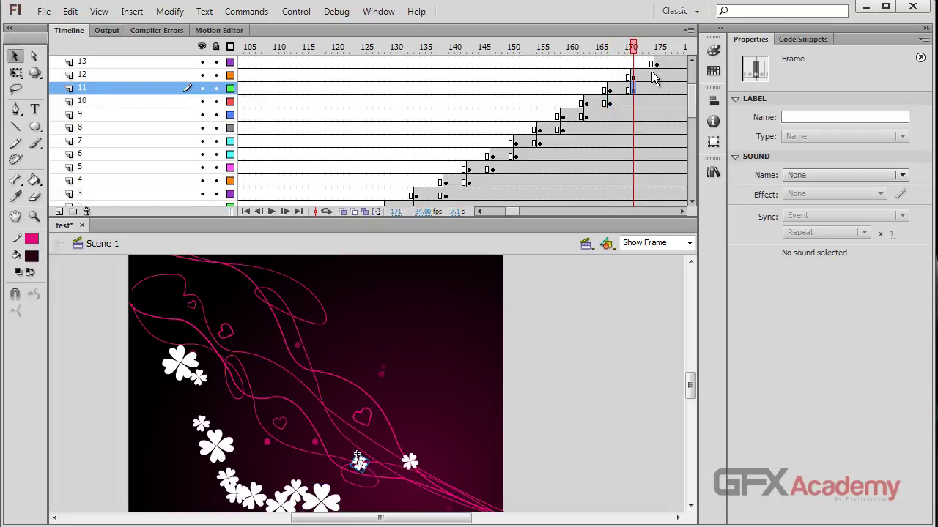
{"action": "left_click", "coordinate": [657, 78]}
{"action": "key", "text": "F6"}
Insert keyframes on flower layers 13 to 16 at frames 179, 183, 187 and 191 respectively
{"action": "left_click_drag", "start_coordinate": [515, 209], "coordinate": [517, 210]}
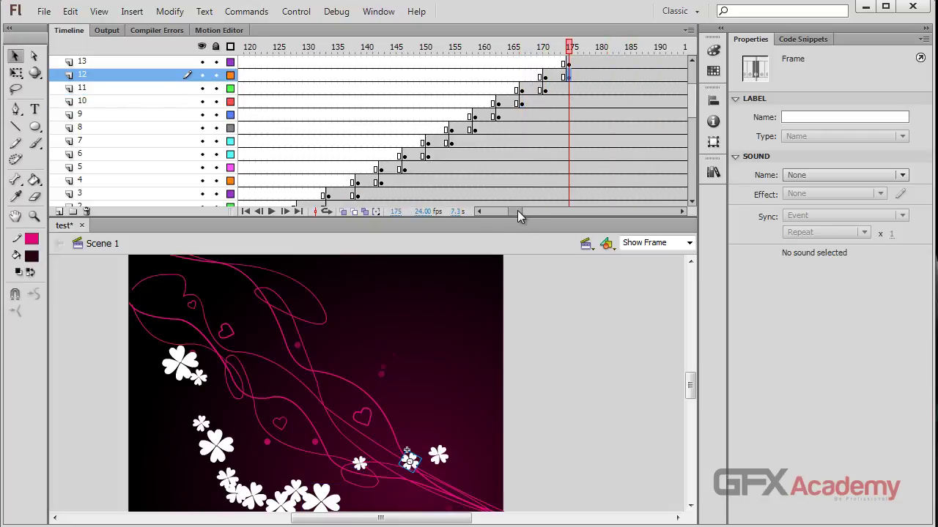
{"action": "scroll", "coordinate": [516, 156], "scroll_direction": "up", "scroll_amount": 2}
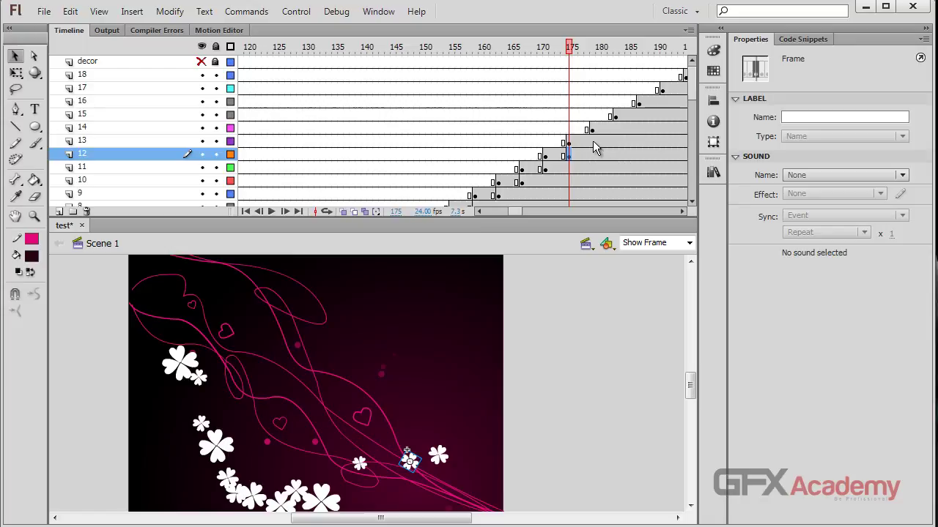
{"action": "left_click", "coordinate": [593, 141]}
{"action": "key", "text": "F6"}
{"action": "left_click", "coordinate": [616, 128]}
{"action": "key", "text": "F6"}
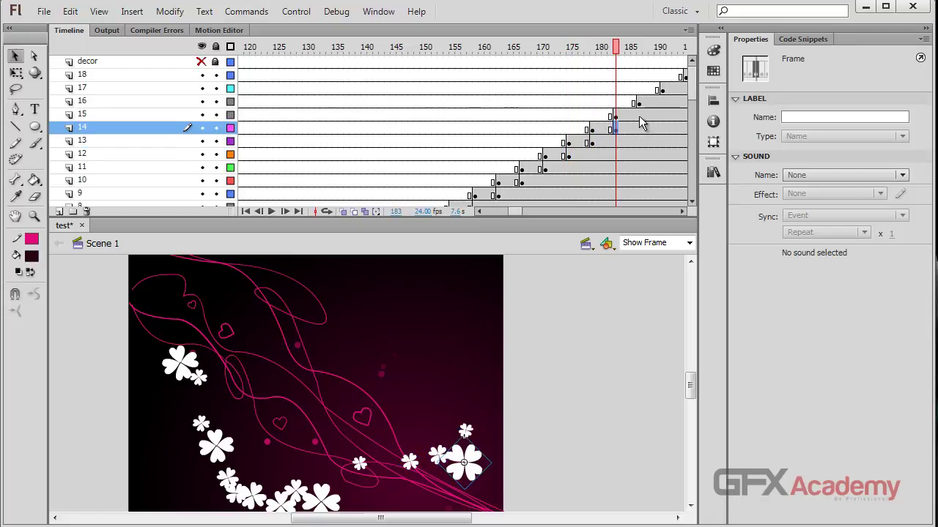
{"action": "left_click", "coordinate": [641, 115]}
{"action": "key", "text": "F6"}
{"action": "left_click", "coordinate": [665, 103]}
{"action": "key", "text": "F6"}
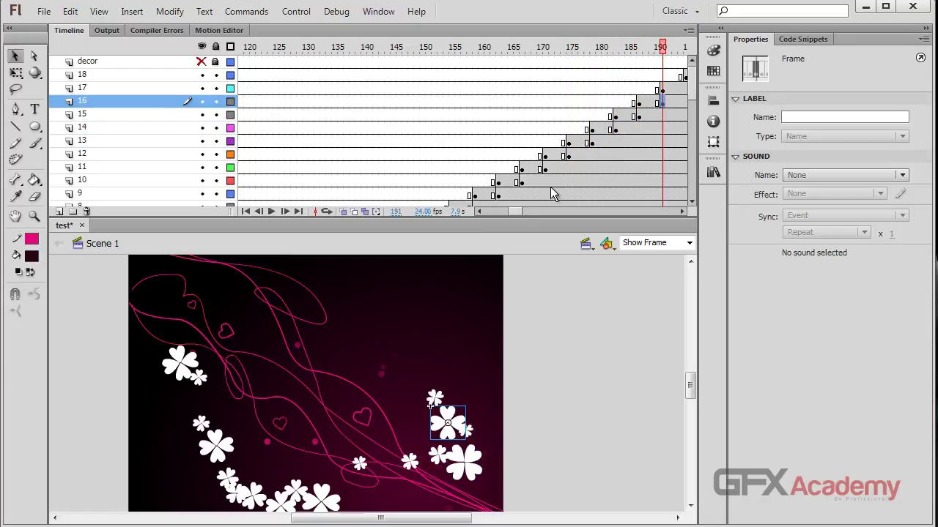
Insert a keyframe at frame 195 on layer 17 and add a classic tween before it with ease -100
{"action": "left_click_drag", "start_coordinate": [517, 210], "coordinate": [520, 209]}
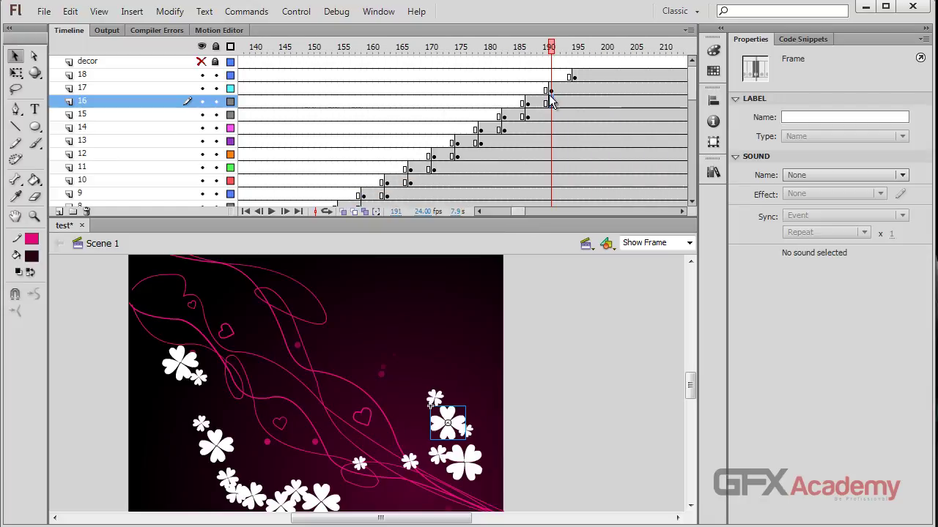
{"action": "left_click", "coordinate": [574, 89]}
{"action": "key", "text": "F6"}
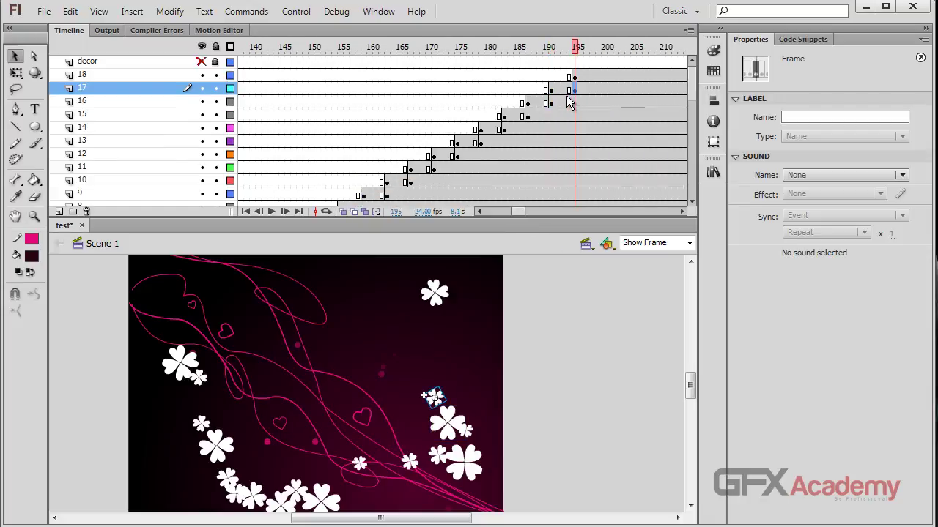
{"action": "right_click", "coordinate": [562, 88]}
{"action": "left_click", "coordinate": [586, 127]}
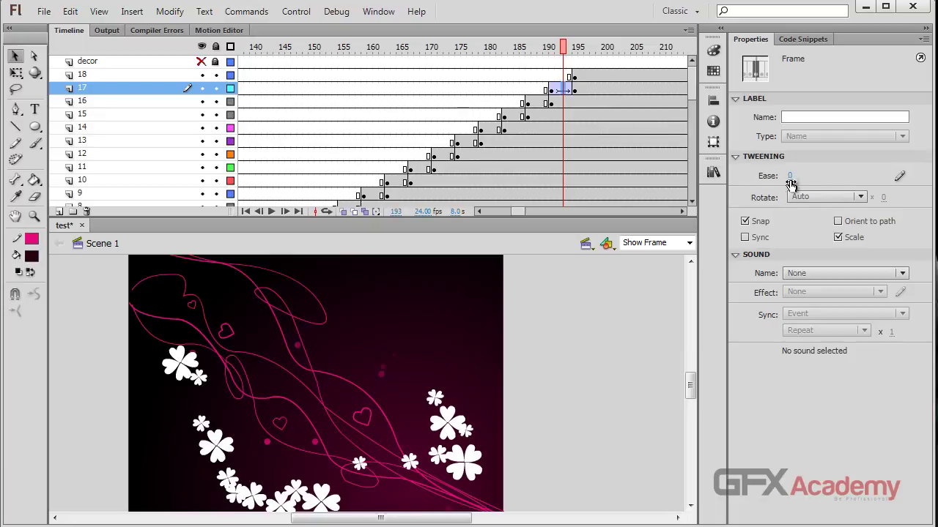
{"action": "left_click_drag", "start_coordinate": [791, 179], "coordinate": [609, 180]}
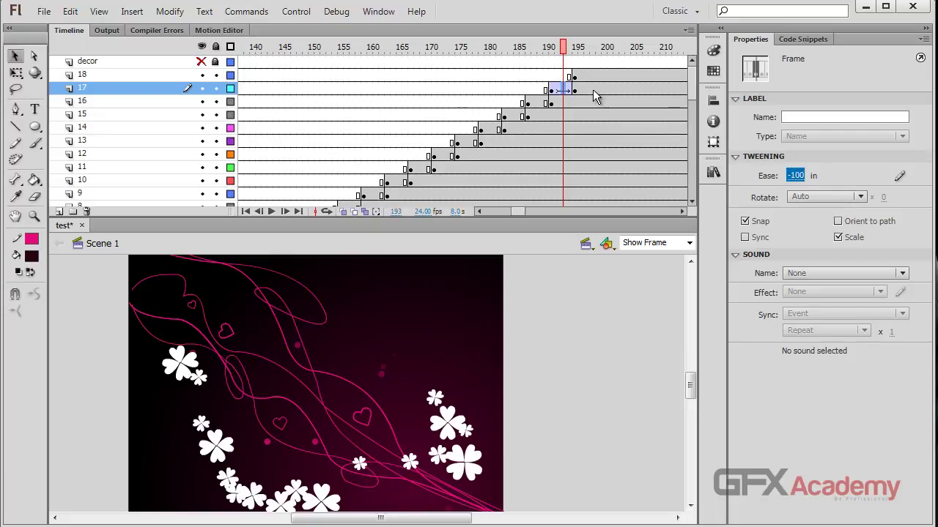
Set the layer 17 flower to Alpha 0% at frame 191 and scrub to frame 195 to check the fade
{"action": "left_click", "coordinate": [551, 89]}
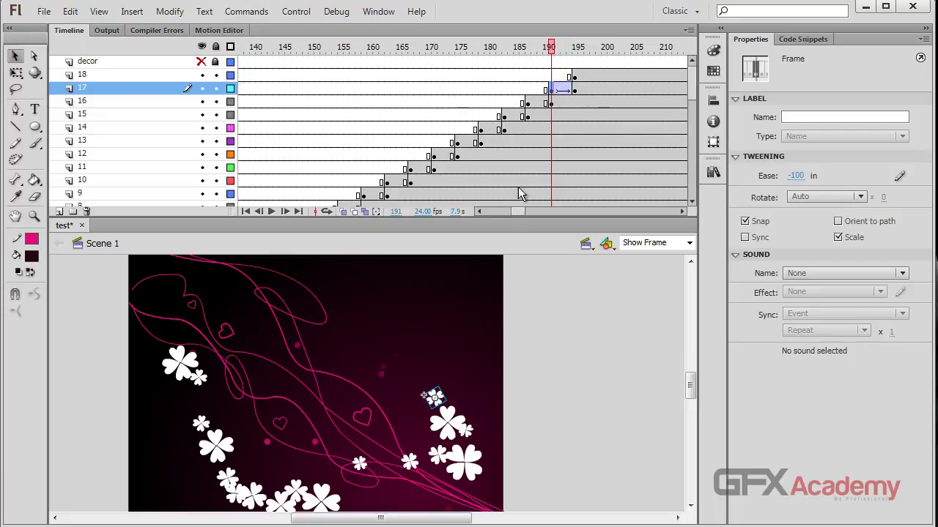
{"action": "left_click", "coordinate": [435, 394]}
{"action": "left_click", "coordinate": [862, 205]}
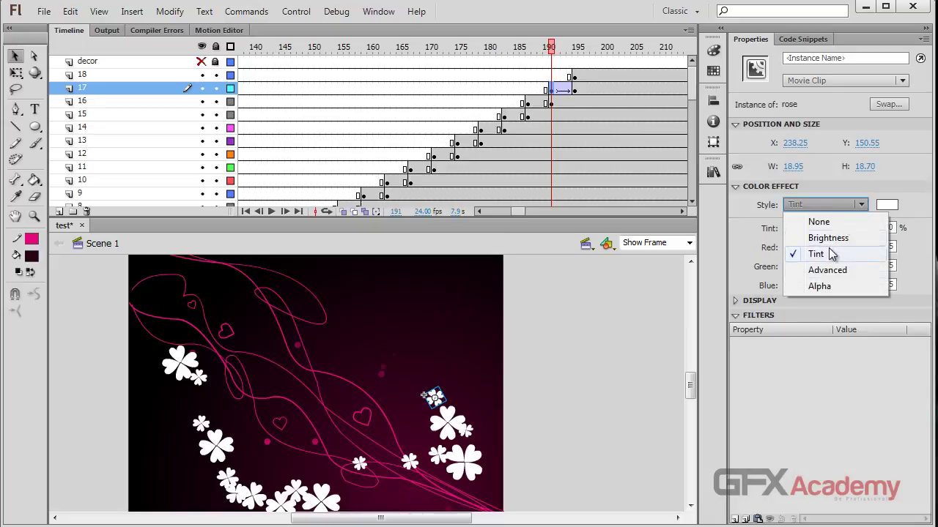
{"action": "left_click", "coordinate": [830, 287]}
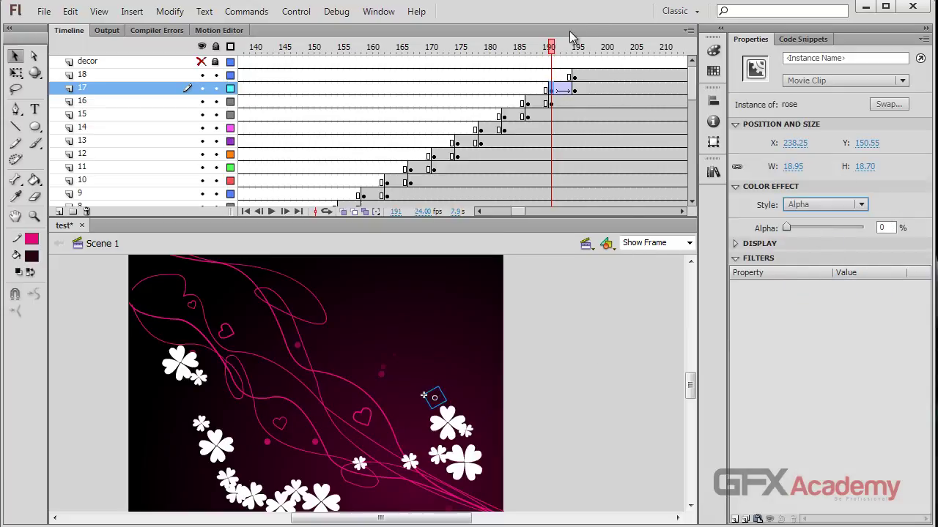
{"action": "left_click_drag", "start_coordinate": [554, 46], "coordinate": [578, 51]}
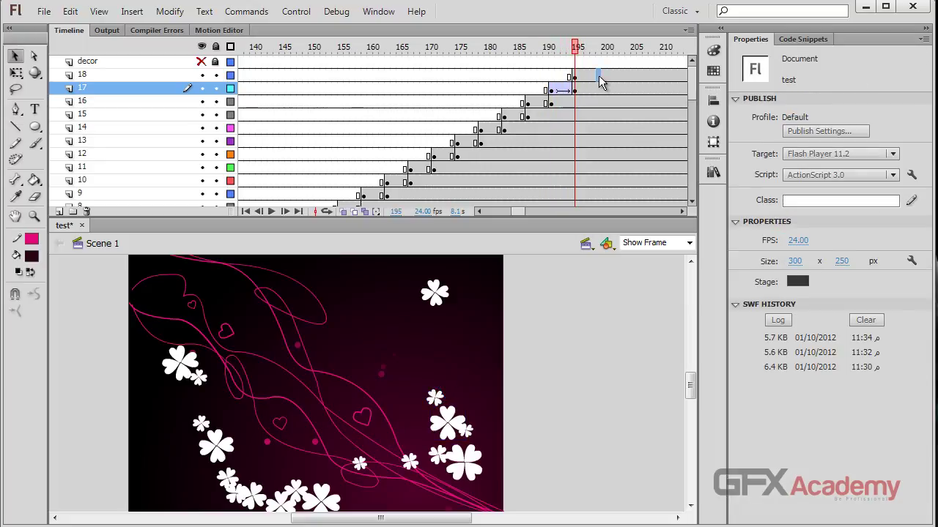
Insert a keyframe at frame 199 on layer 18 and add a classic tween before it with ease -100
{"action": "left_click", "coordinate": [599, 76]}
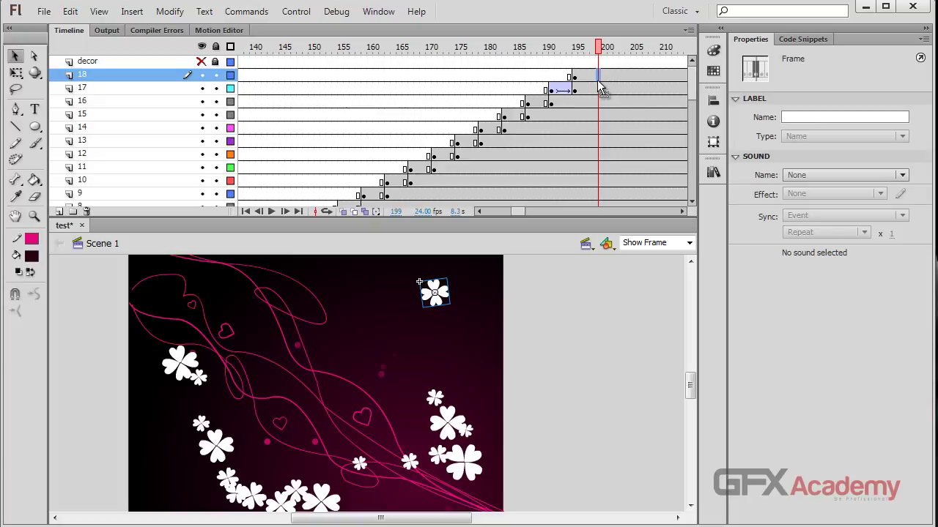
{"action": "key", "text": "F6"}
{"action": "right_click", "coordinate": [592, 79]}
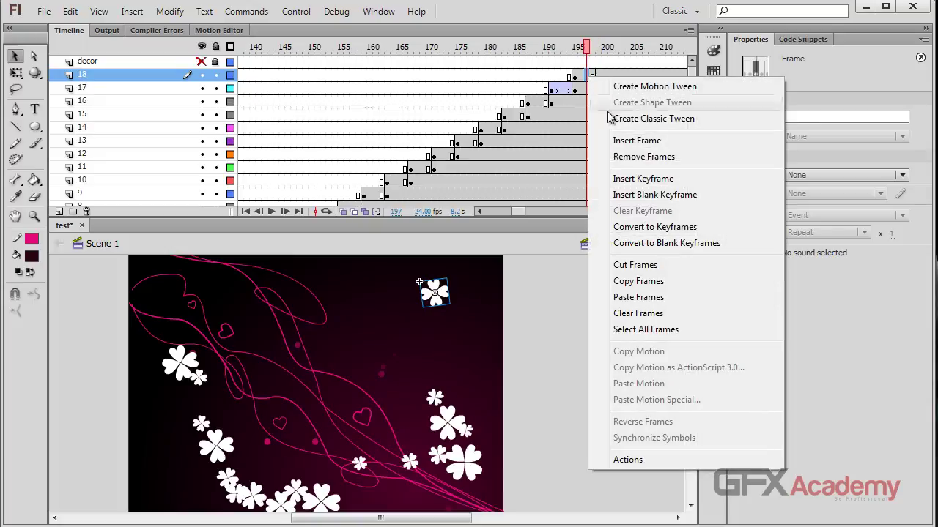
{"action": "left_click", "coordinate": [646, 120]}
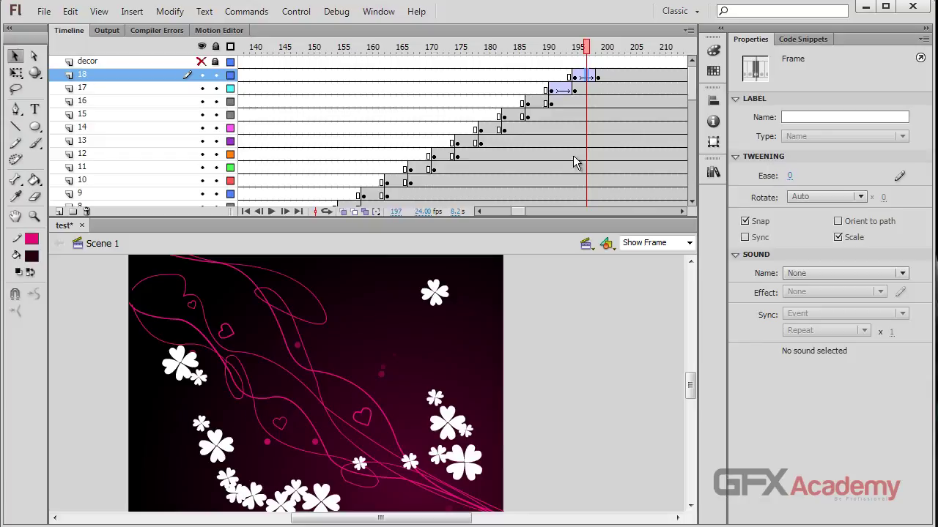
{"action": "left_click_drag", "start_coordinate": [789, 176], "coordinate": [621, 176]}
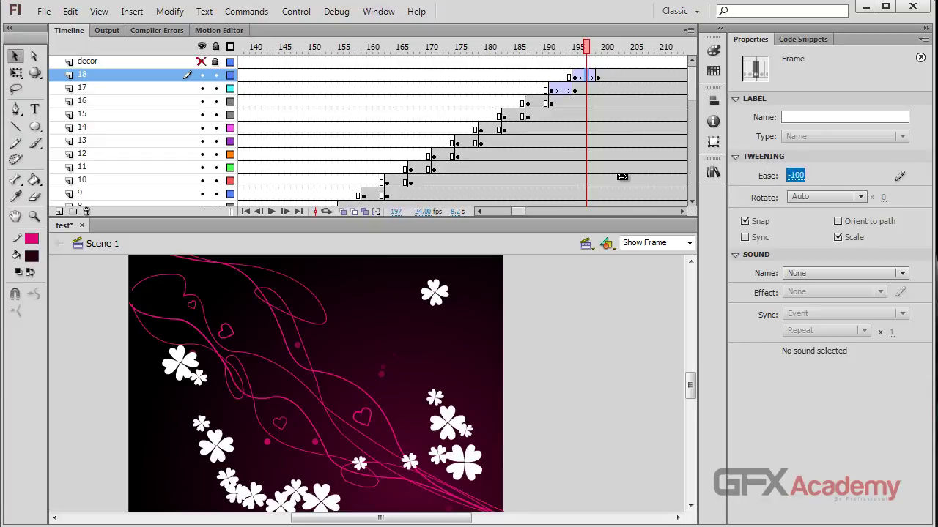
Set the layer 18 flower to Alpha 0% at frame 195 and save the file
{"action": "left_click", "coordinate": [577, 78]}
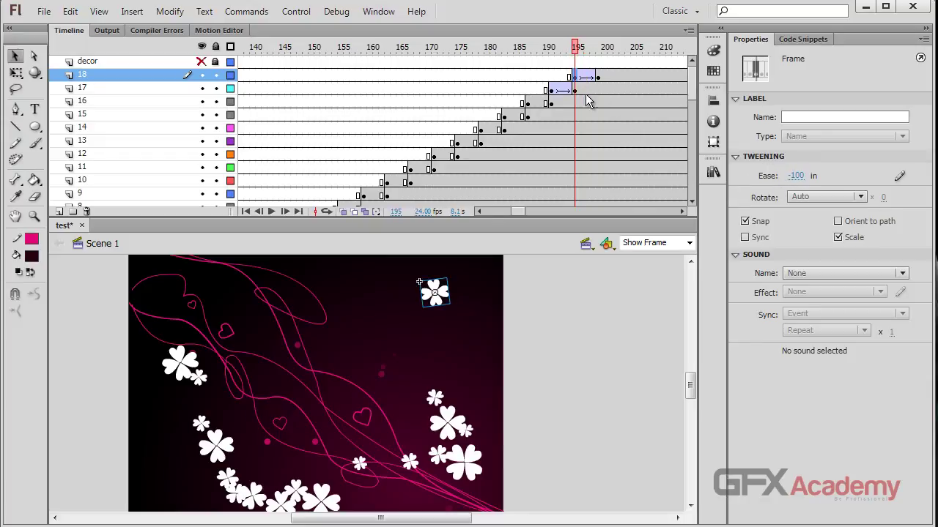
{"action": "left_click", "coordinate": [431, 290]}
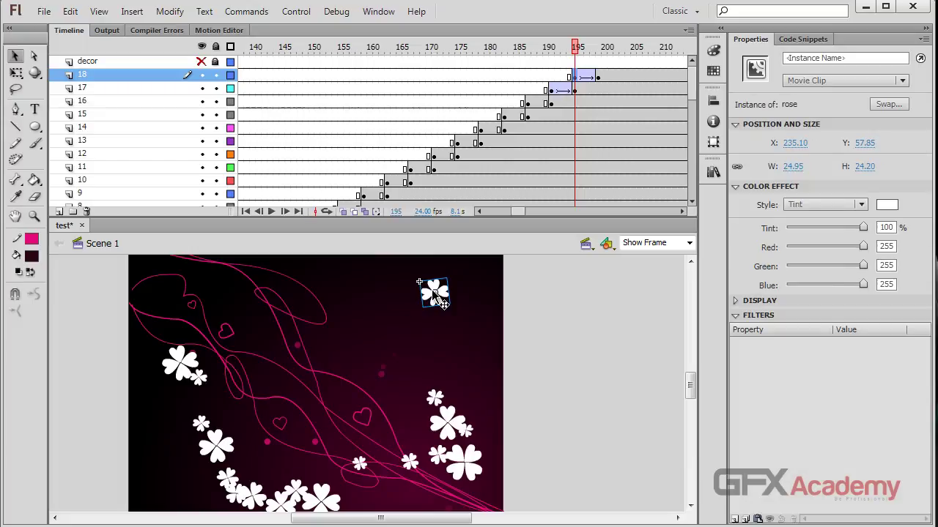
{"action": "left_click", "coordinate": [860, 206]}
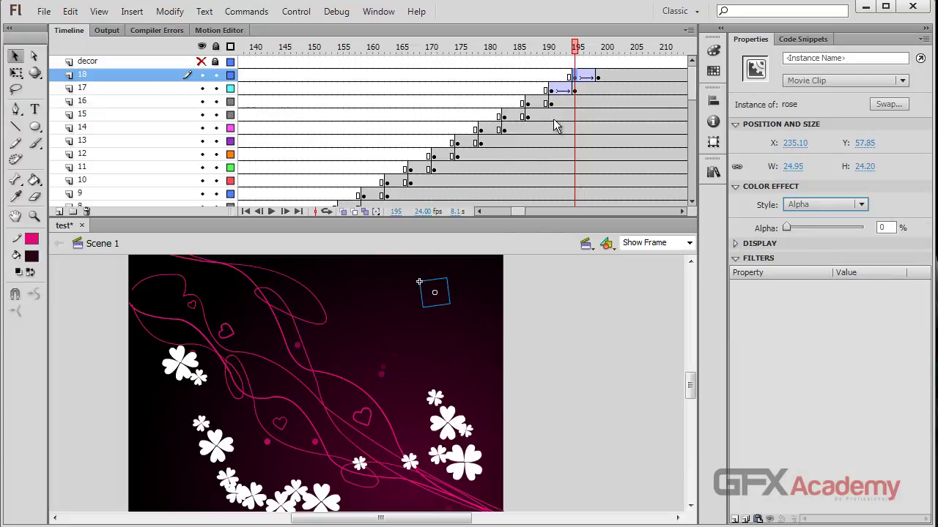
{"action": "key", "text": "ctrl+s"}
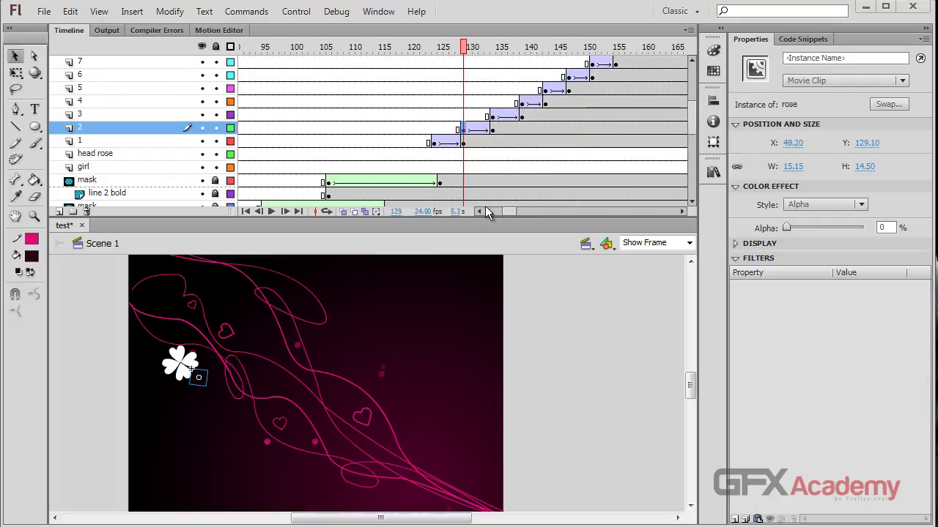
Scrub through the first flower fade-ins between frames 129 and 140, test the movie, and close the preview
{"action": "left_click_drag", "start_coordinate": [467, 51], "coordinate": [529, 82]}
{"action": "scroll", "coordinate": [615, 284], "scroll_direction": "down", "scroll_amount": 3}
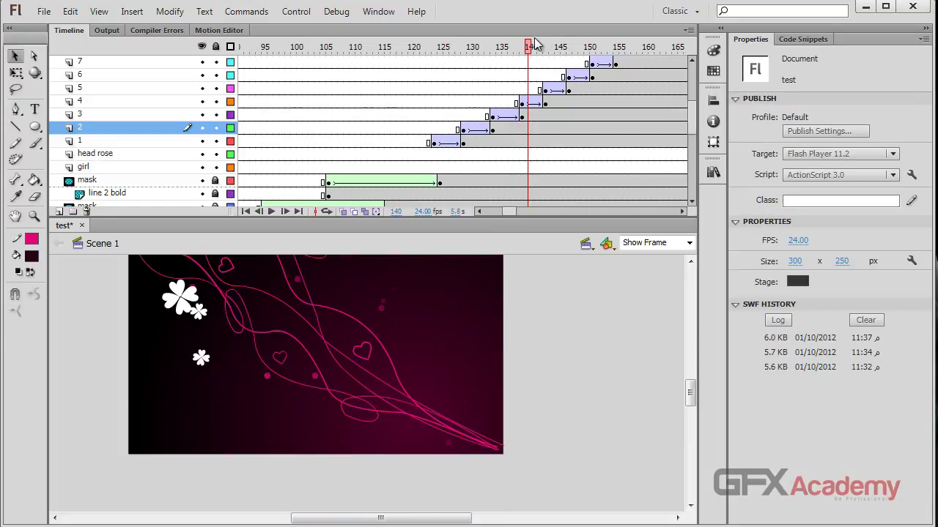
{"action": "left_click_drag", "start_coordinate": [538, 47], "coordinate": [490, 53]}
{"action": "key", "text": "ctrl+Return"}
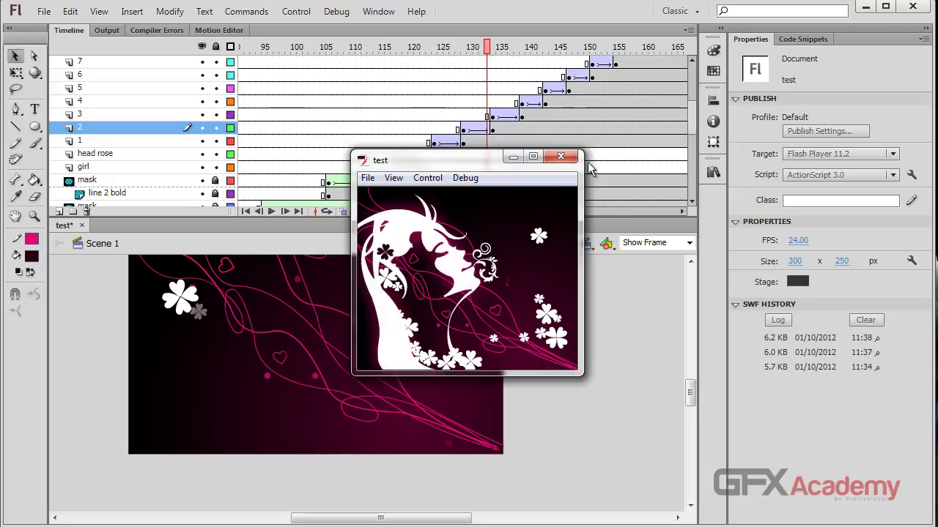
{"action": "left_click", "coordinate": [565, 158]}
Save the file and scrub through the flower fade-ins to frame 175
{"action": "key", "text": "ctrl+s"}
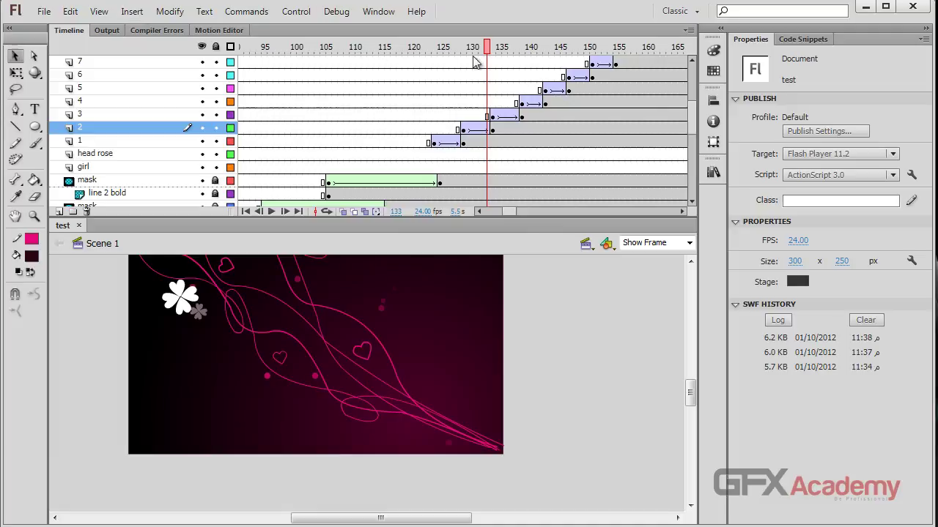
{"action": "mouse_move", "coordinate": [473, 47]}
{"action": "left_mouse_down"}
{"action": "mouse_move", "coordinate": [454, 48]}
{"action": "mouse_move", "coordinate": [621, 56]}
{"action": "mouse_move", "coordinate": [440, 56]}
{"action": "mouse_move", "coordinate": [700, 64]}
{"action": "mouse_move", "coordinate": [387, 56]}
{"action": "mouse_move", "coordinate": [506, 57]}
{"action": "mouse_move", "coordinate": [471, 56]}
{"action": "left_mouse_up"}
{"action": "scroll", "coordinate": [368, 142], "scroll_direction": "up", "scroll_amount": 4}
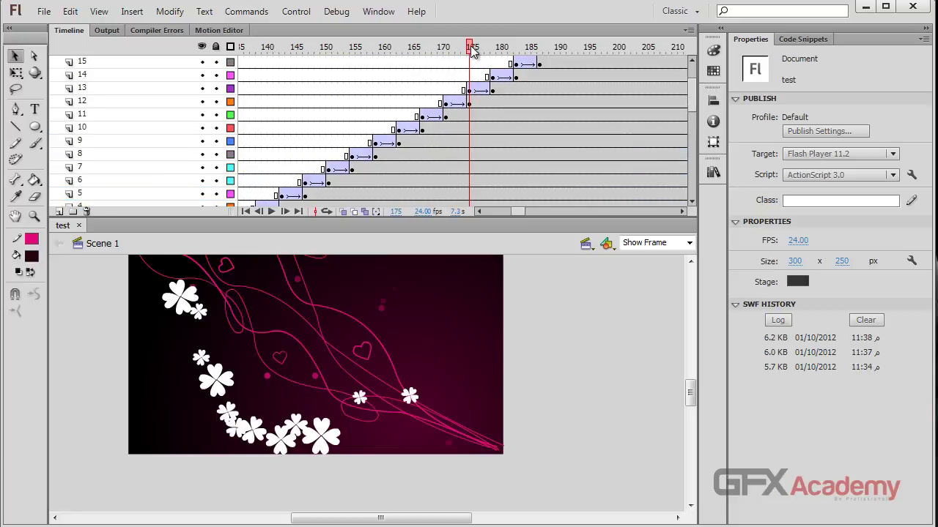
Scrub through the last flower fade-ins and the girl and head rose tweens up to frame 216
{"action": "left_click_drag", "start_coordinate": [473, 47], "coordinate": [510, 47]}
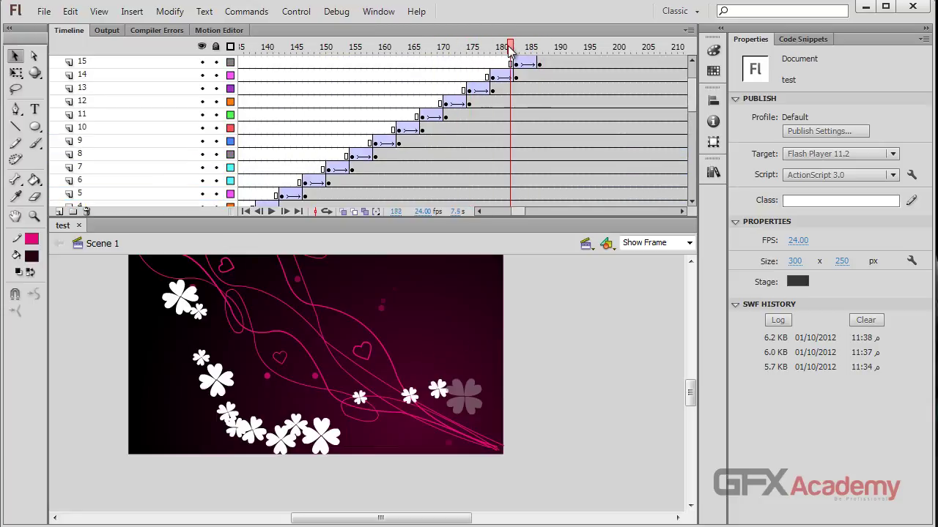
{"action": "scroll", "coordinate": [533, 344], "scroll_direction": "up", "scroll_amount": 2}
{"action": "scroll", "coordinate": [523, 174], "scroll_direction": "down", "scroll_amount": 1}
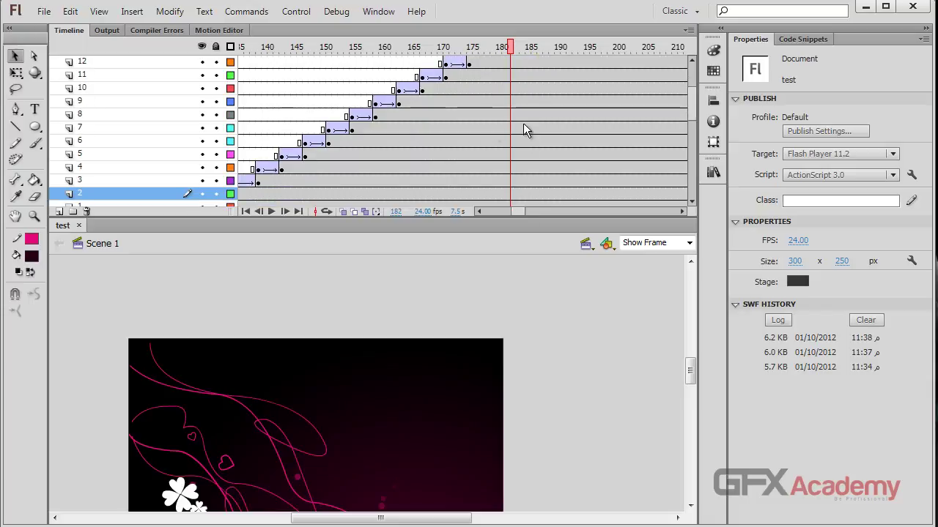
{"action": "scroll", "coordinate": [430, 116], "scroll_direction": "up", "scroll_amount": 3}
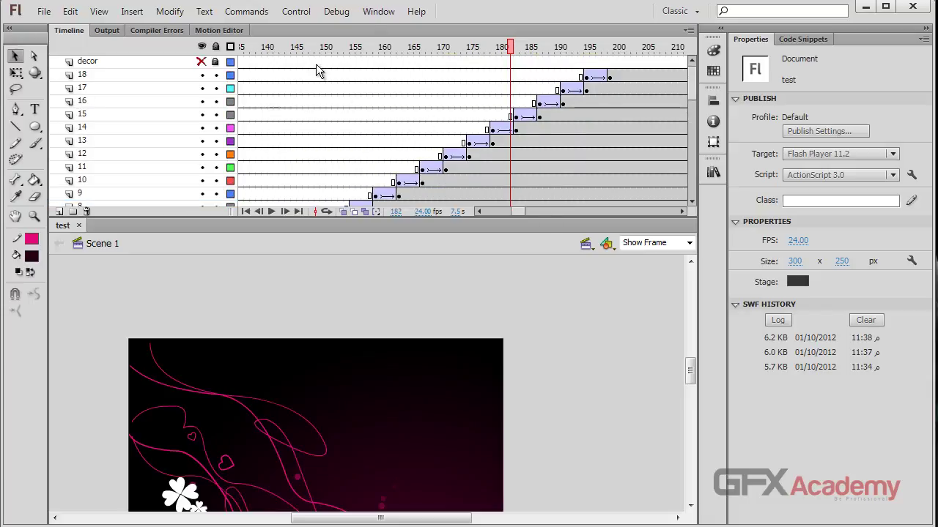
{"action": "scroll", "coordinate": [194, 93], "scroll_direction": "down", "scroll_amount": 4}
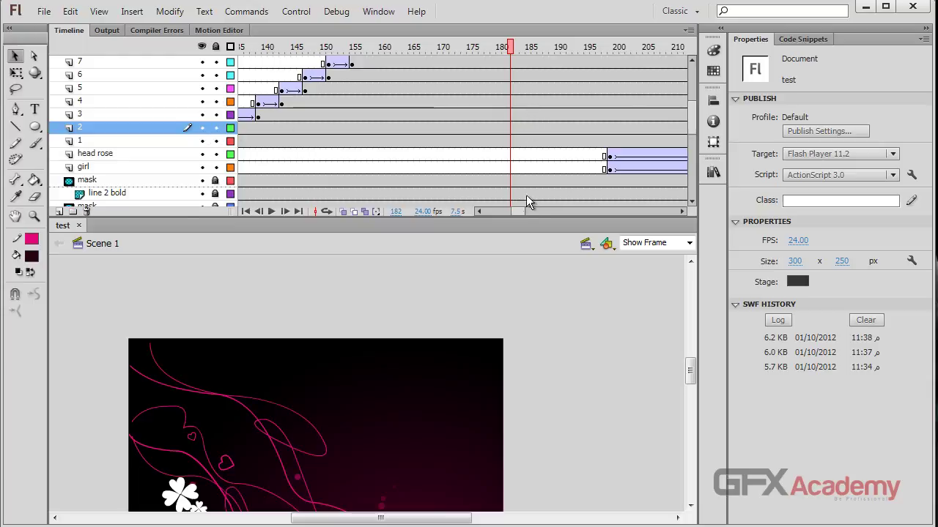
{"action": "left_click_drag", "start_coordinate": [520, 211], "coordinate": [526, 211]}
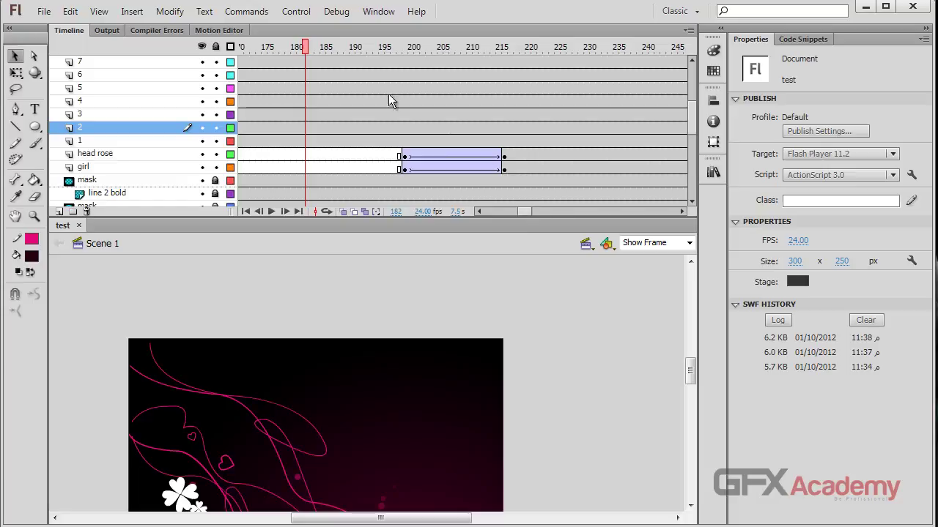
{"action": "left_click_drag", "start_coordinate": [313, 49], "coordinate": [432, 52]}
{"action": "left_click", "coordinate": [430, 169]}
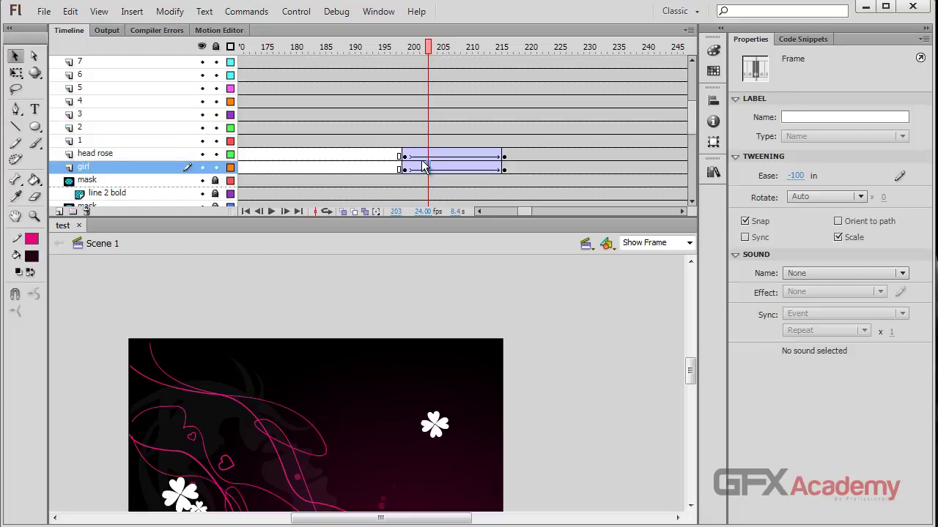
{"action": "left_click_drag", "start_coordinate": [429, 50], "coordinate": [509, 59]}
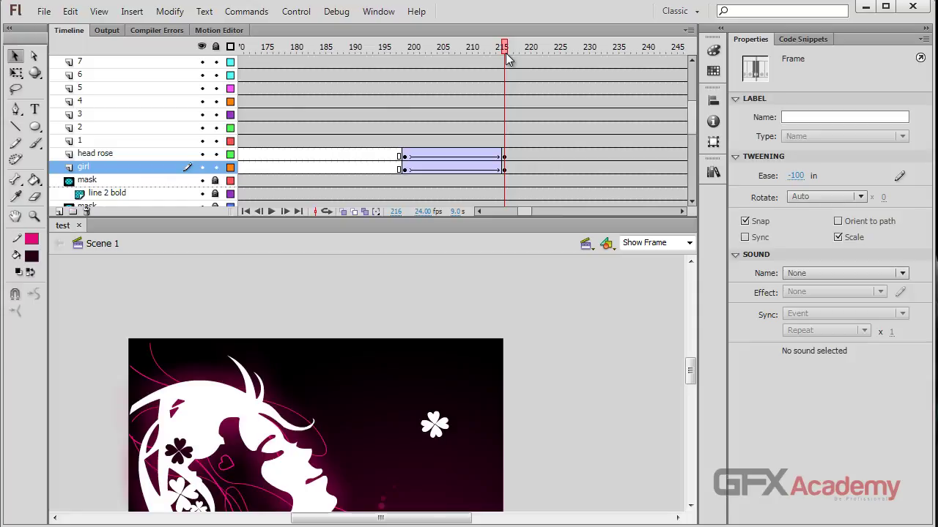
Move the decor layer's keyframe to frame 216, aligned with the end of the girl and head rose tweens, and save the file
{"action": "scroll", "coordinate": [275, 146], "scroll_direction": "up", "scroll_amount": 4}
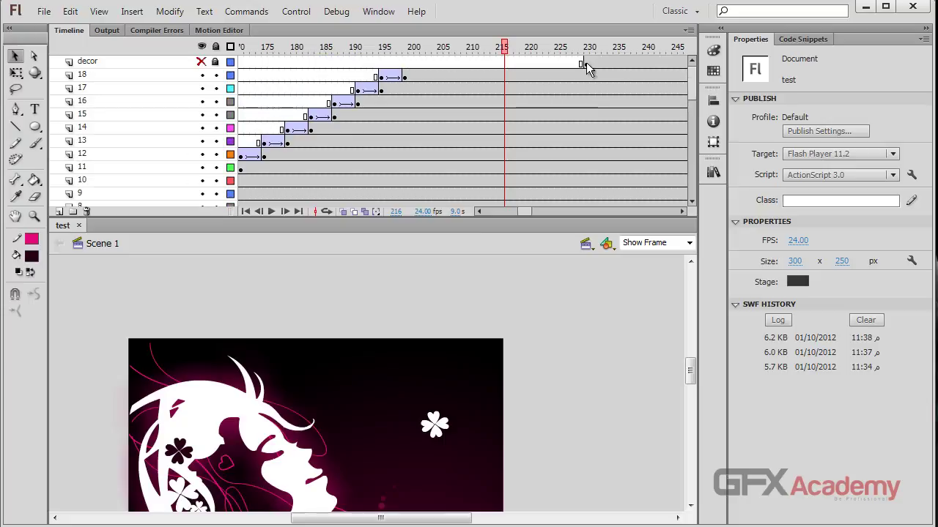
{"action": "left_click", "coordinate": [587, 64]}
{"action": "mouse_move", "coordinate": [515, 62]}
{"action": "left_mouse_down"}
{"action": "mouse_move", "coordinate": [435, 47]}
{"action": "mouse_move", "coordinate": [509, 49]}
{"action": "left_mouse_up"}
{"action": "scroll", "coordinate": [509, 72], "scroll_direction": "down", "scroll_amount": 2}
{"action": "scroll", "coordinate": [509, 95], "scroll_direction": "down", "scroll_amount": 2}
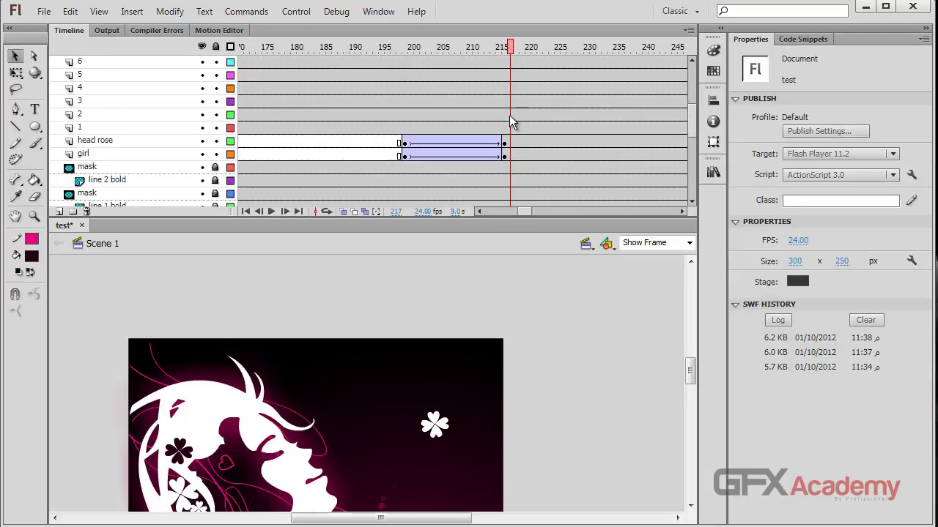
{"action": "left_click", "coordinate": [504, 47]}
{"action": "scroll", "coordinate": [503, 84], "scroll_direction": "up", "scroll_amount": 3}
{"action": "scroll", "coordinate": [524, 86], "scroll_direction": "up", "scroll_amount": 2}
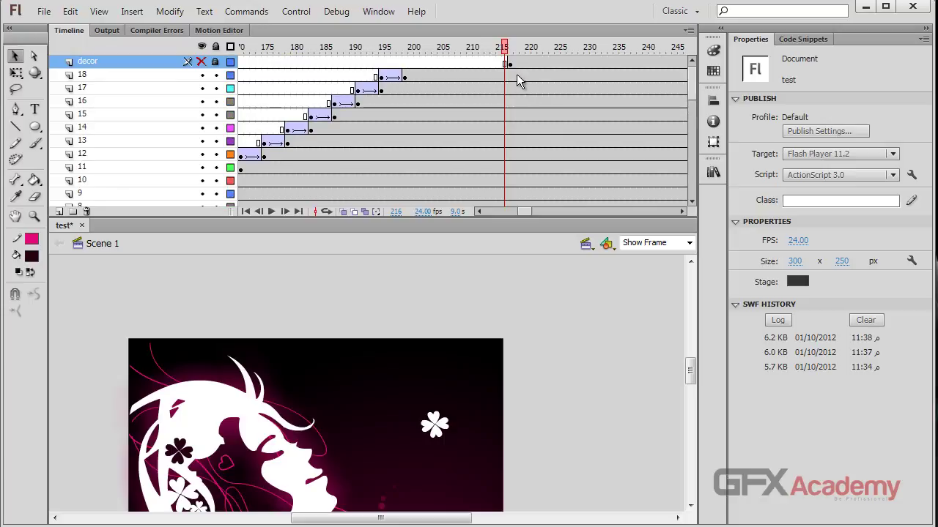
{"action": "left_click", "coordinate": [511, 65]}
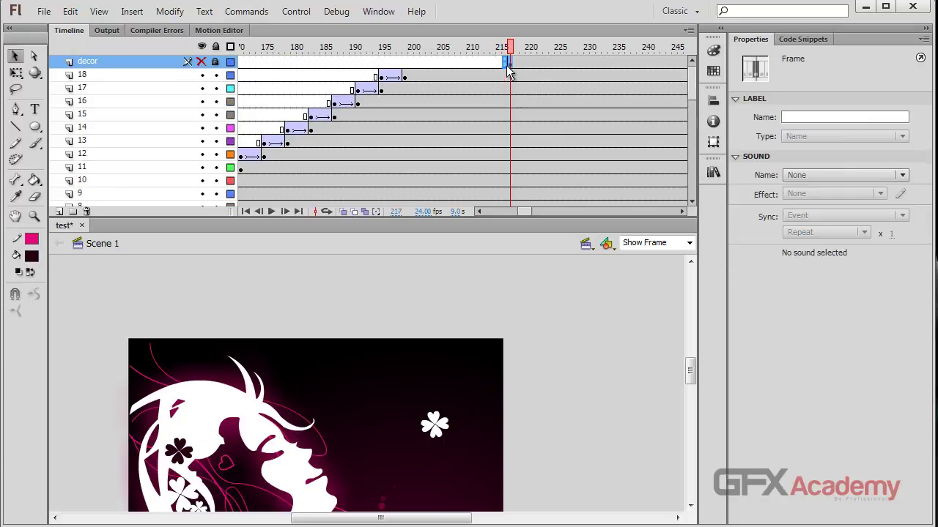
{"action": "left_click", "coordinate": [506, 65]}
{"action": "key", "text": "ctrl+s"}
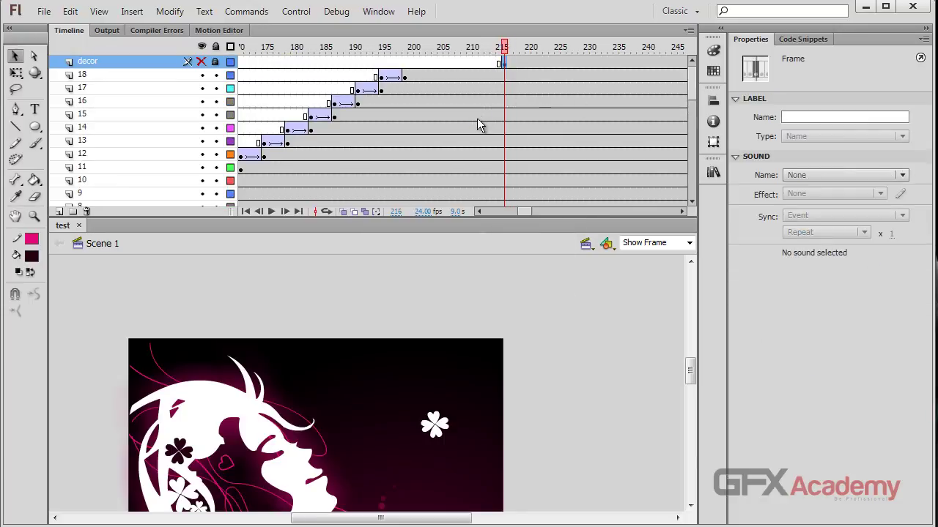
Make the decor layer visible, lock all layers, and save the file
{"action": "left_click", "coordinate": [203, 62]}
{"action": "left_click", "coordinate": [215, 47]}
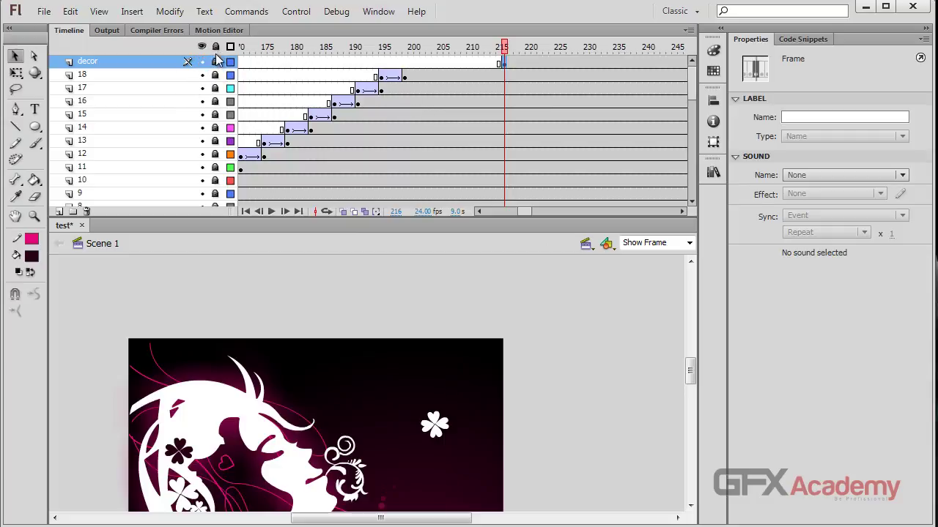
{"action": "key", "text": "ctrl+s"}
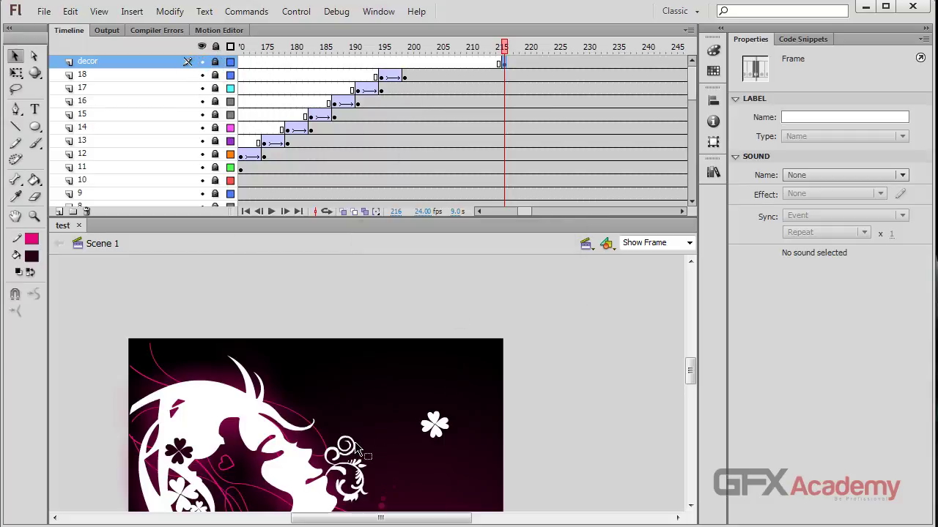